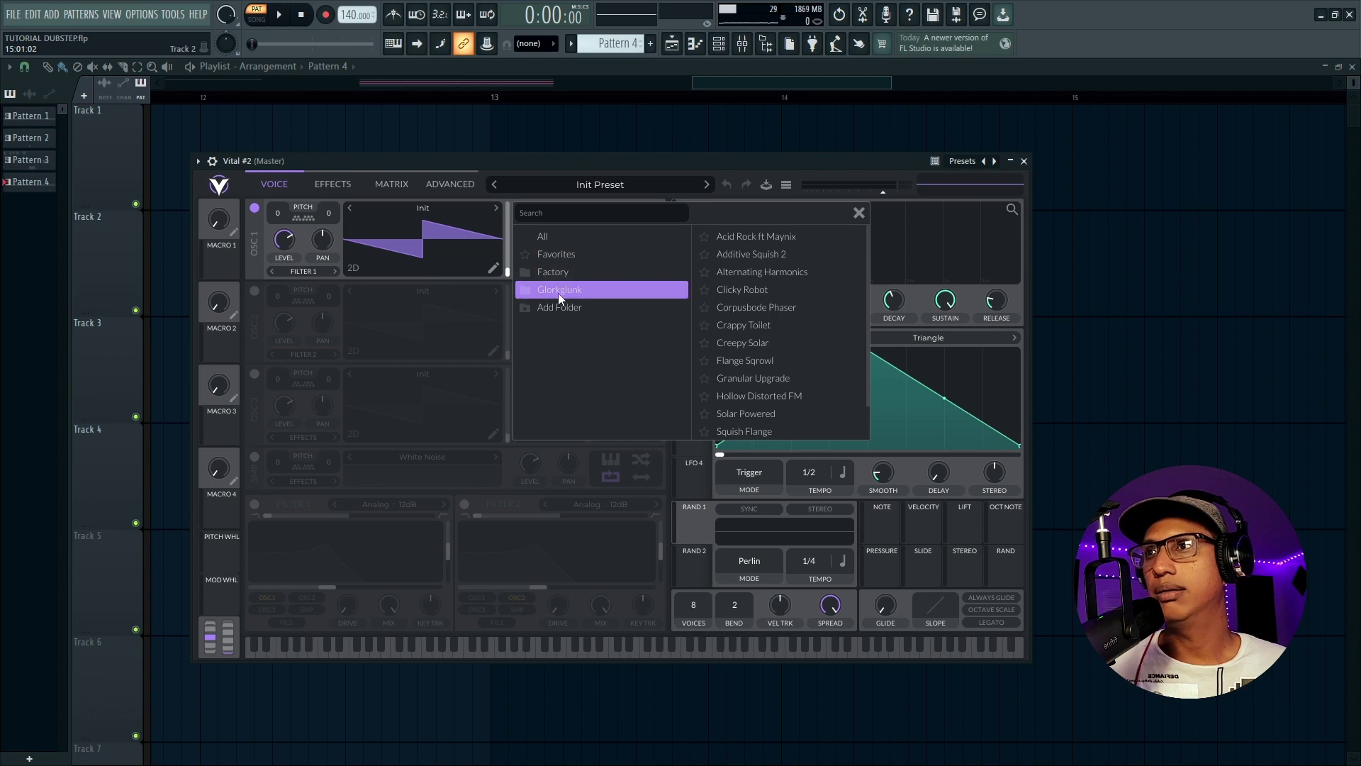
Step: Load Acid Rock ft Maynix into oscillator 1, transpose it to -36, and enable oscillator 2
click(726, 241)
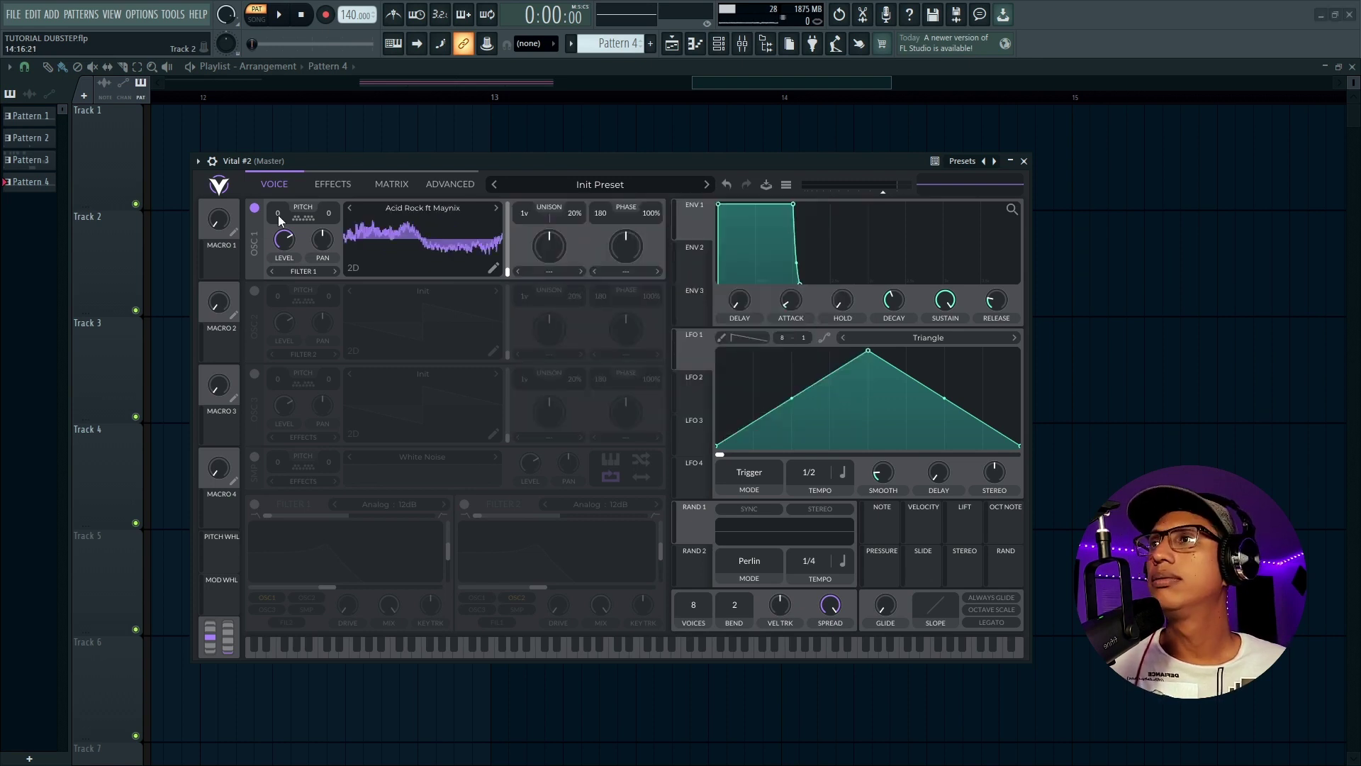
drag(278, 215, 278, 224)
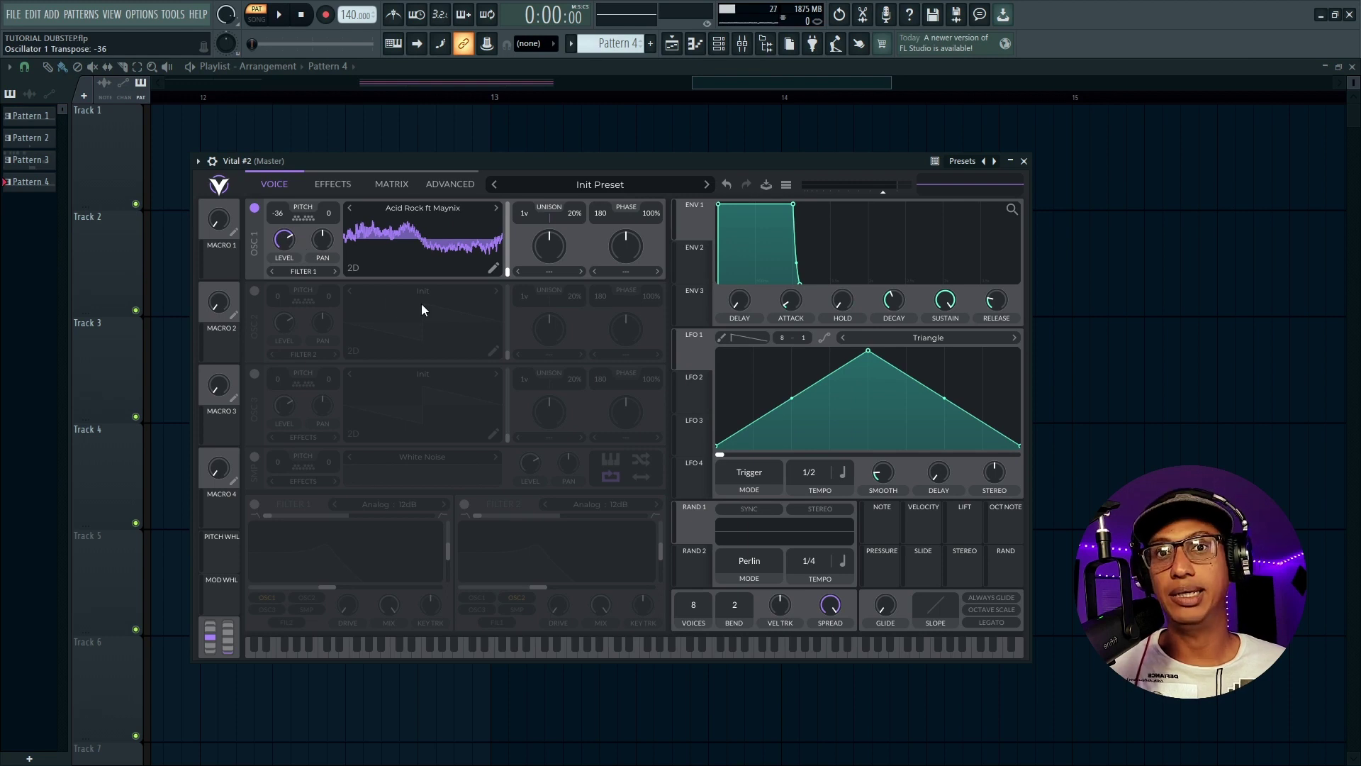
click(255, 292)
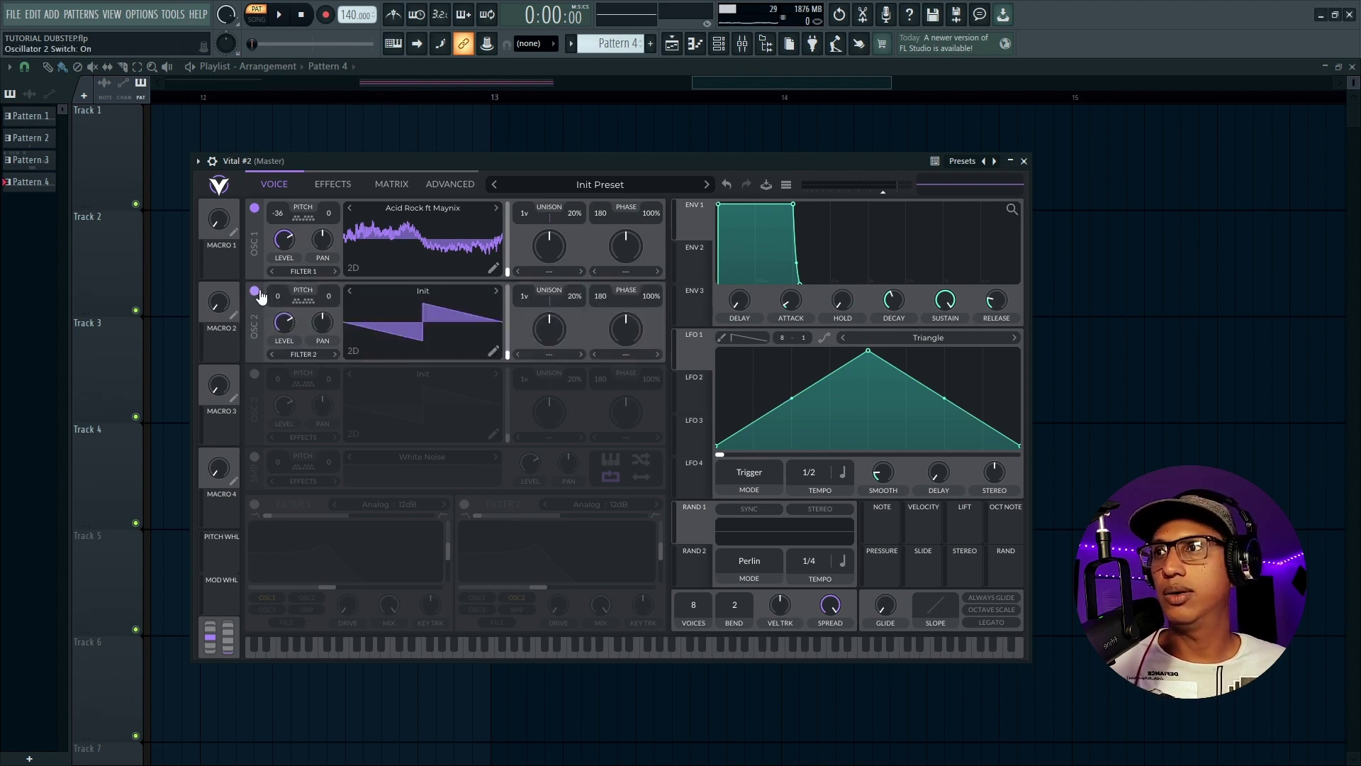
Step: Load Factory Basic Shapes into oscillator 2 and set oscillator 1's phase randomization to 0%
click(418, 290)
click(559, 356)
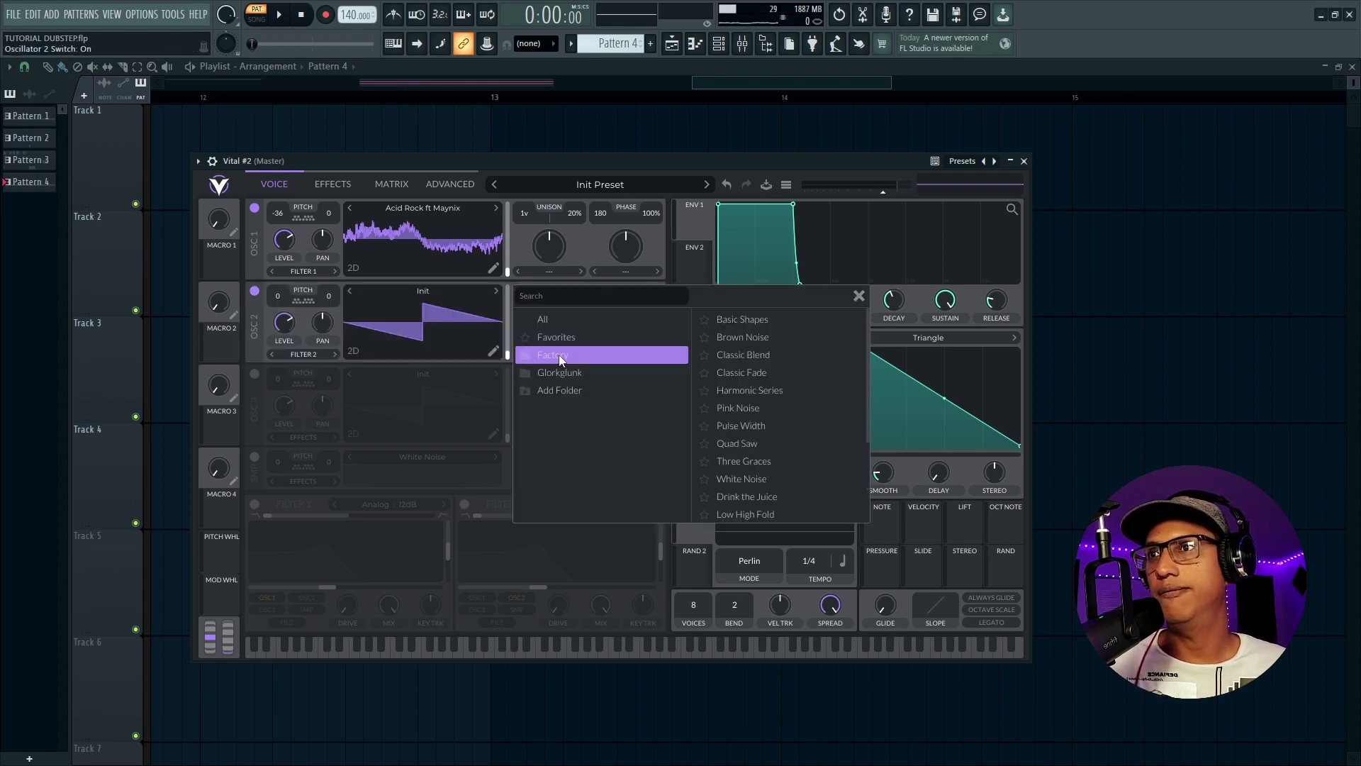
click(739, 320)
click(279, 302)
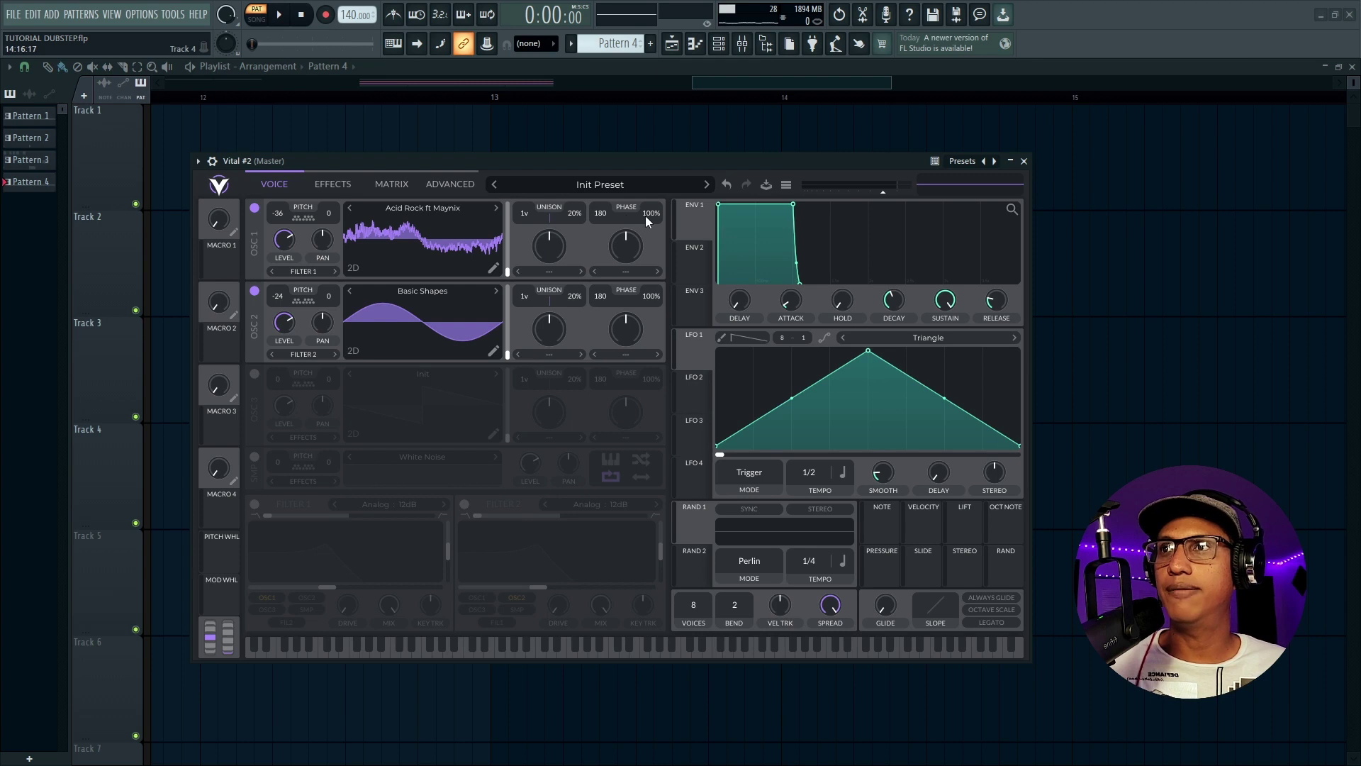
drag(647, 220, 648, 317)
Step: Set oscillator 1's distortion to FM from oscillator 2 at amount 20, with oscillator 2's level at 0
click(627, 272)
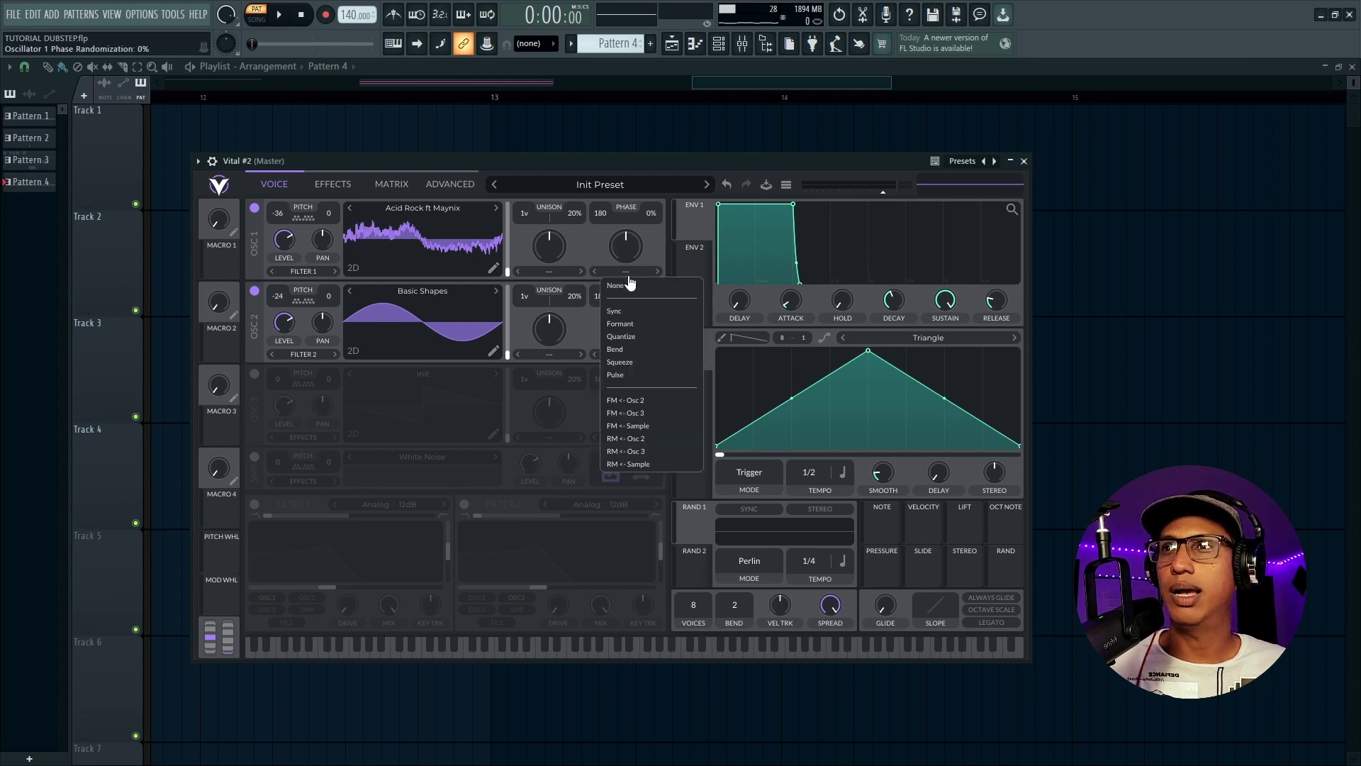
click(635, 398)
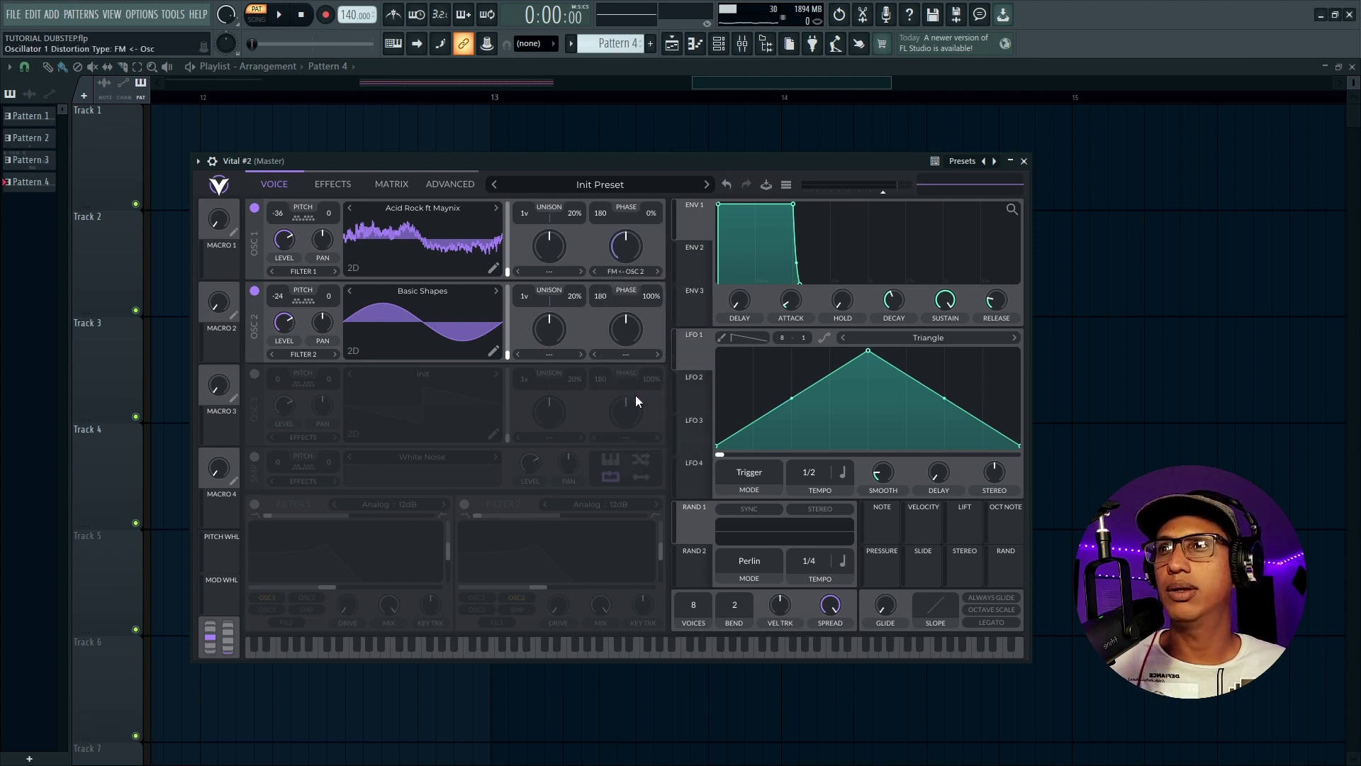
right_click(634, 245)
click(646, 263)
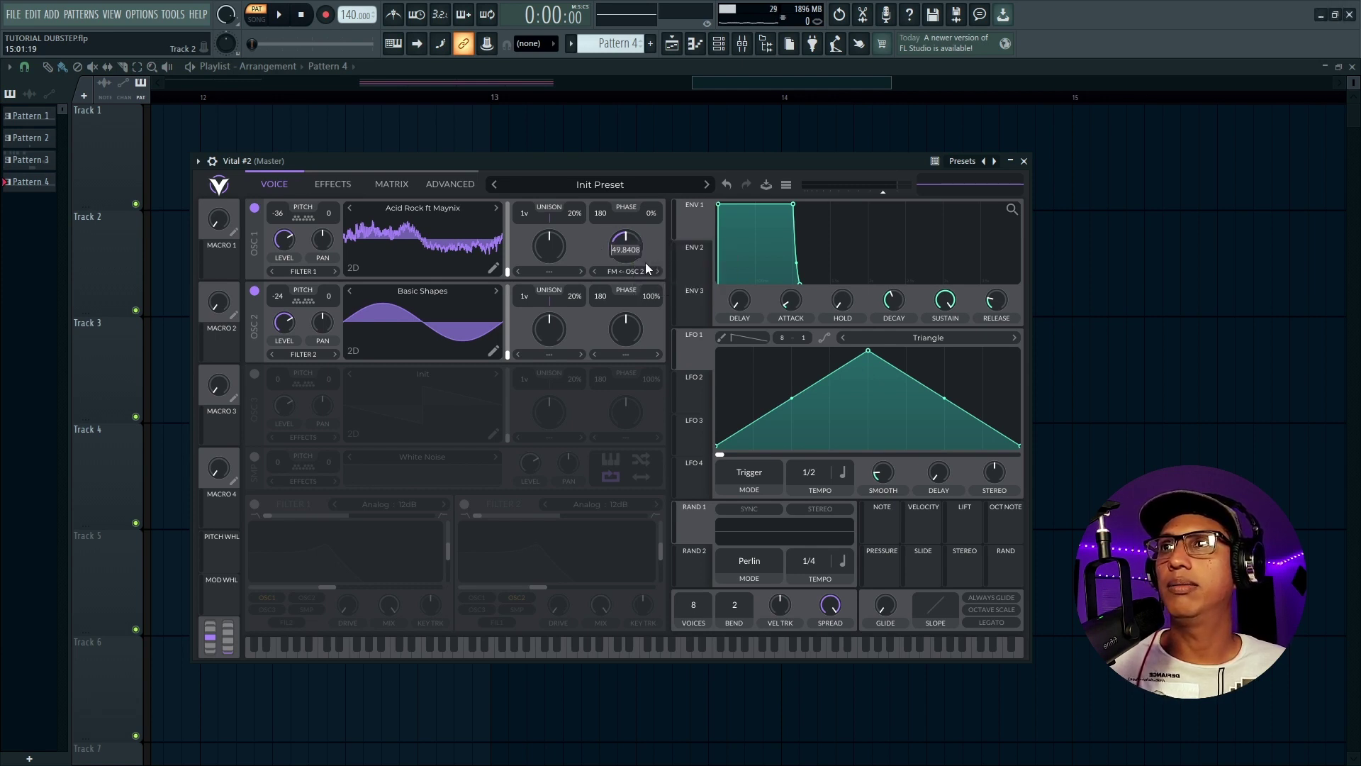
text(20)
key(Return)
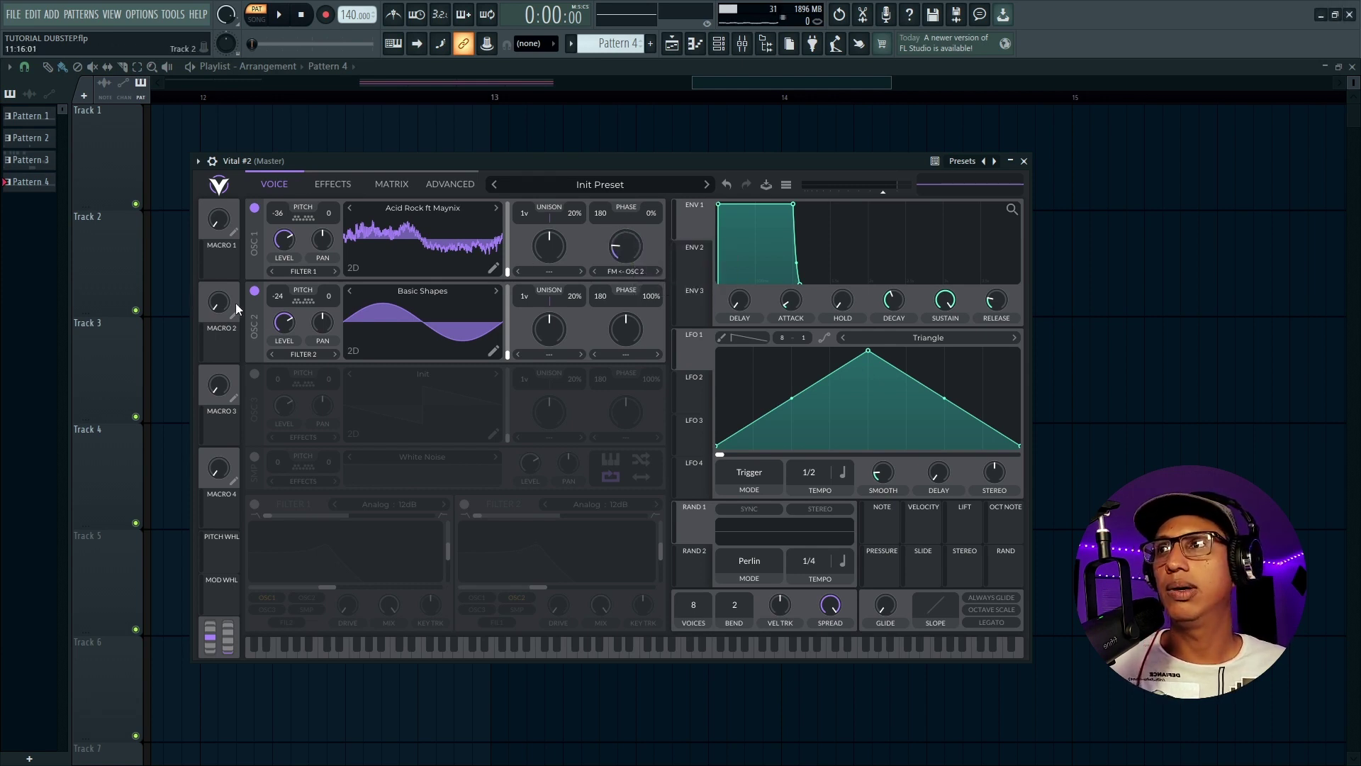
drag(286, 323, 291, 504)
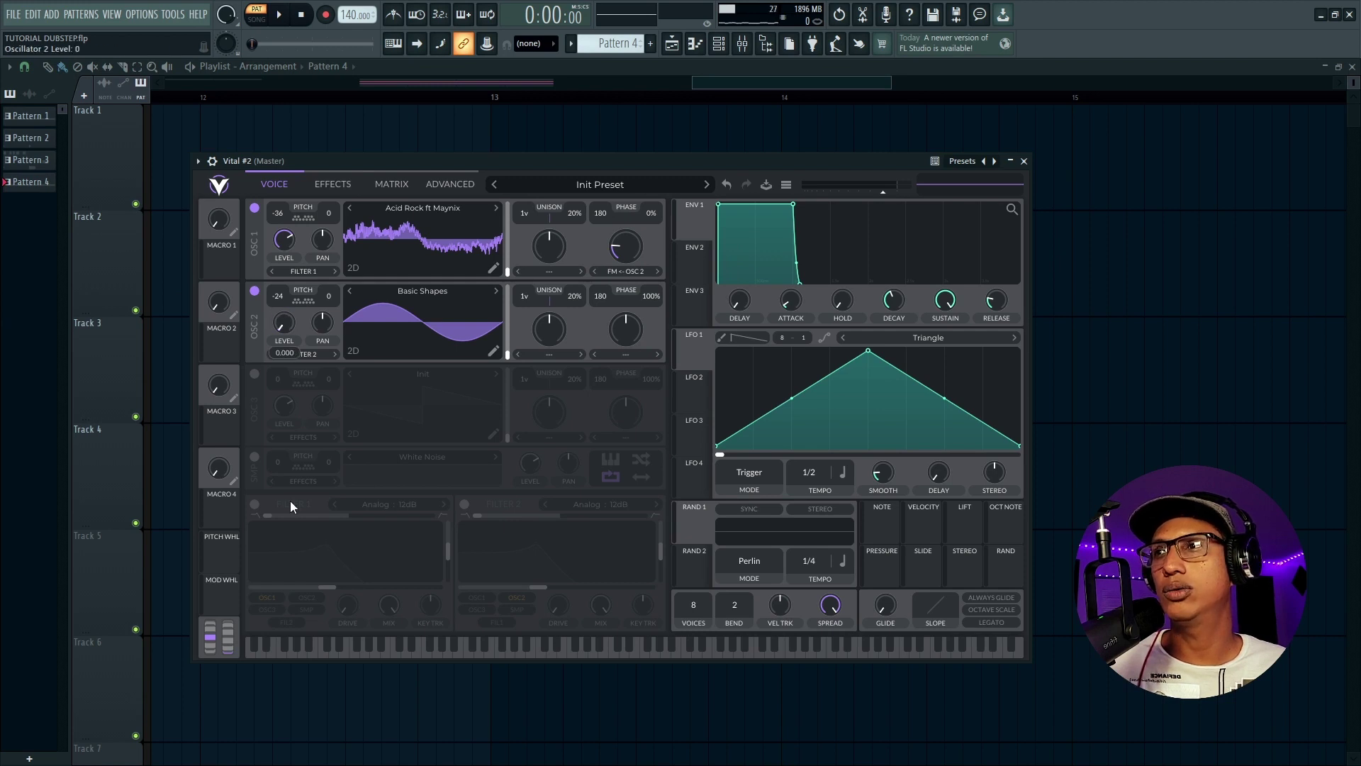
Step: Enable filter 1 as a full high-pass with cutoff at -26 semitones
click(255, 505)
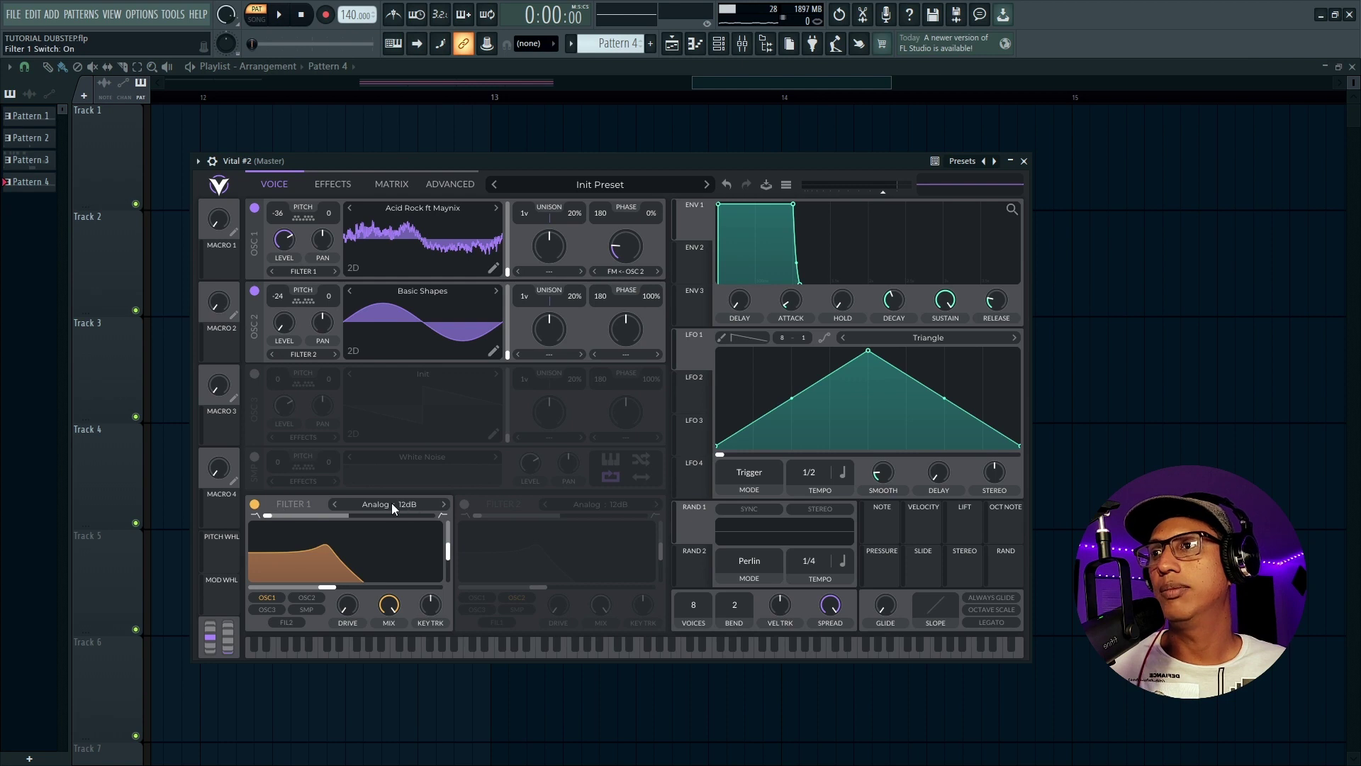
drag(408, 514, 447, 515)
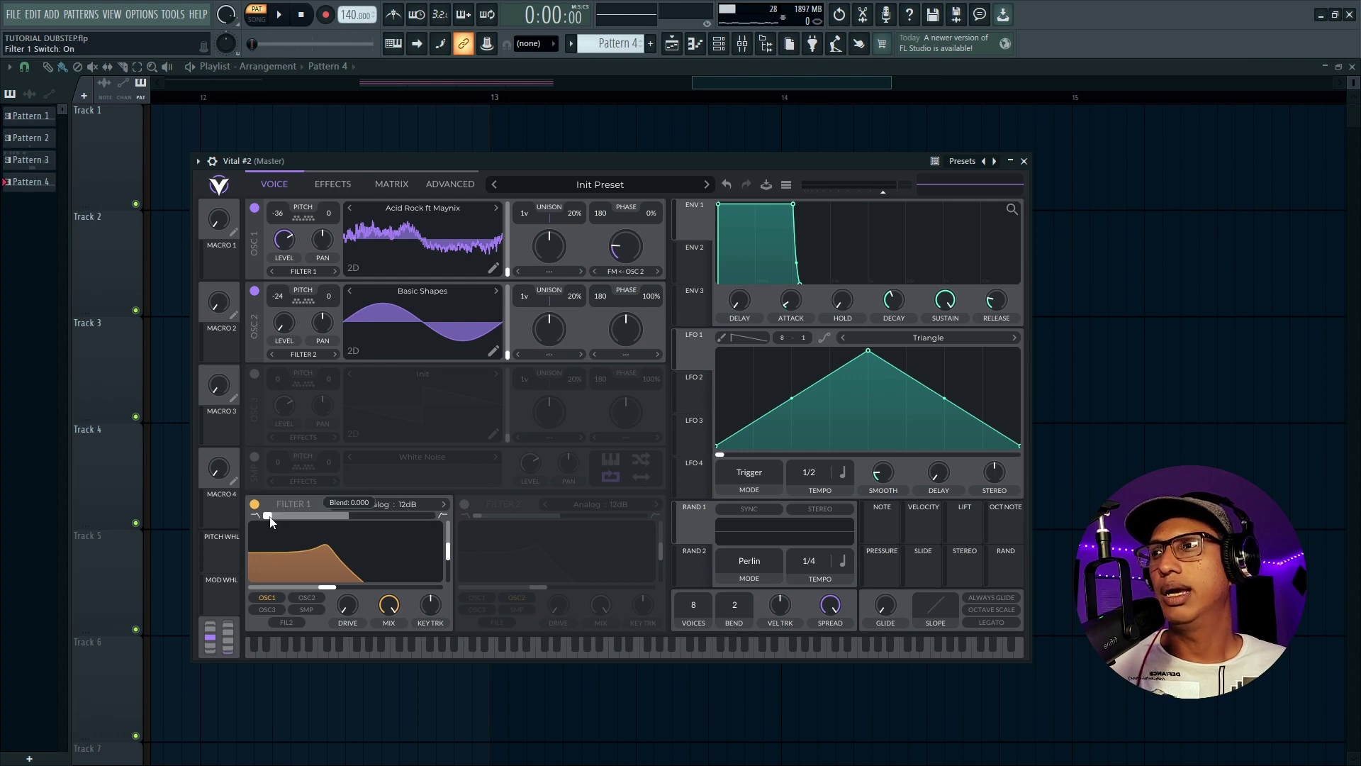
right_click(328, 588)
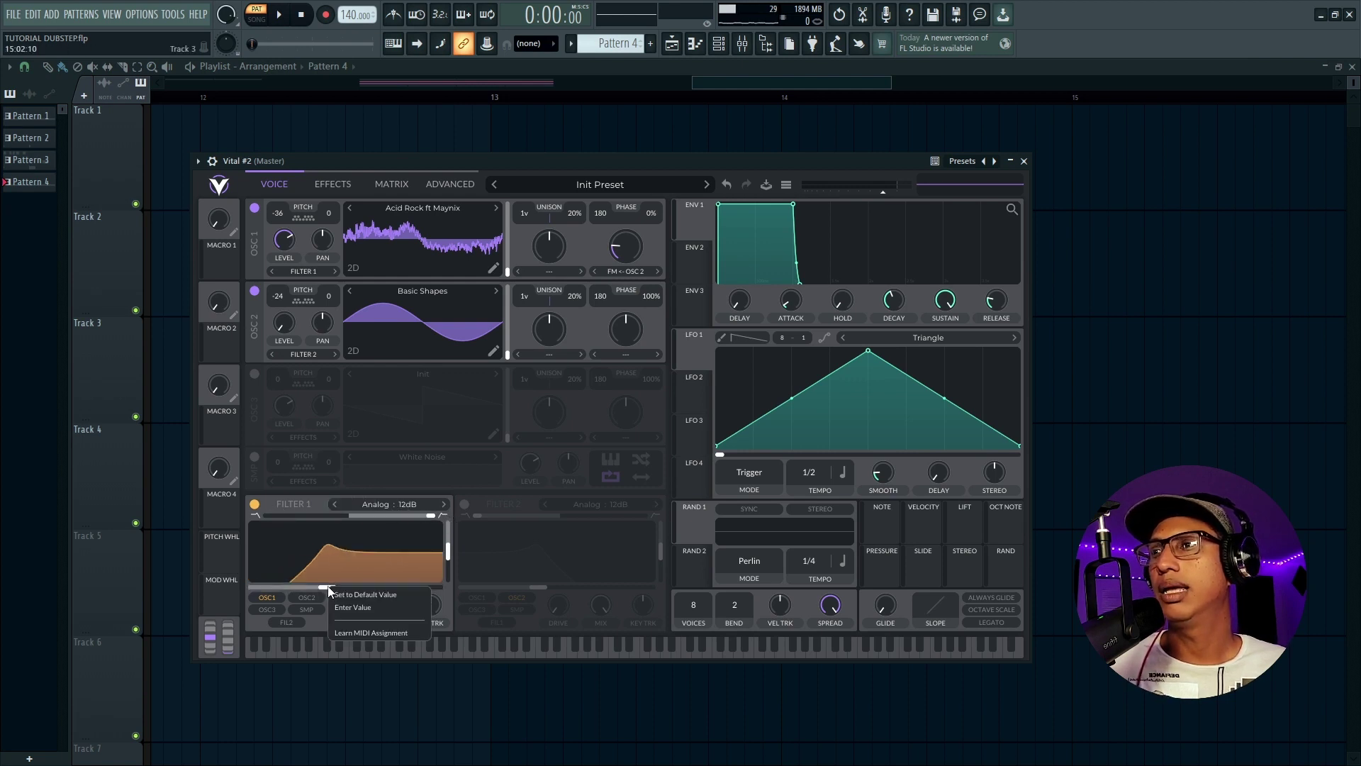
click(356, 608)
text(-)
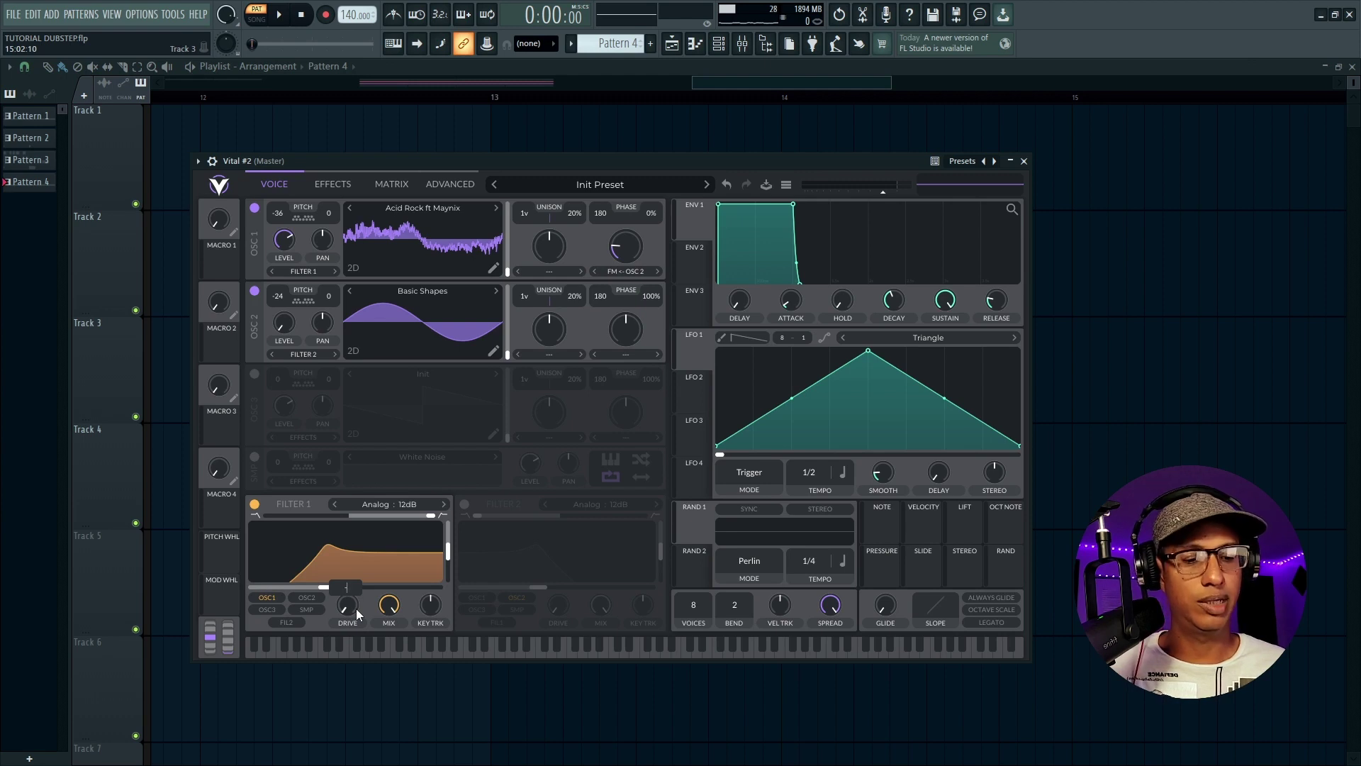
text(26)
key(Return)
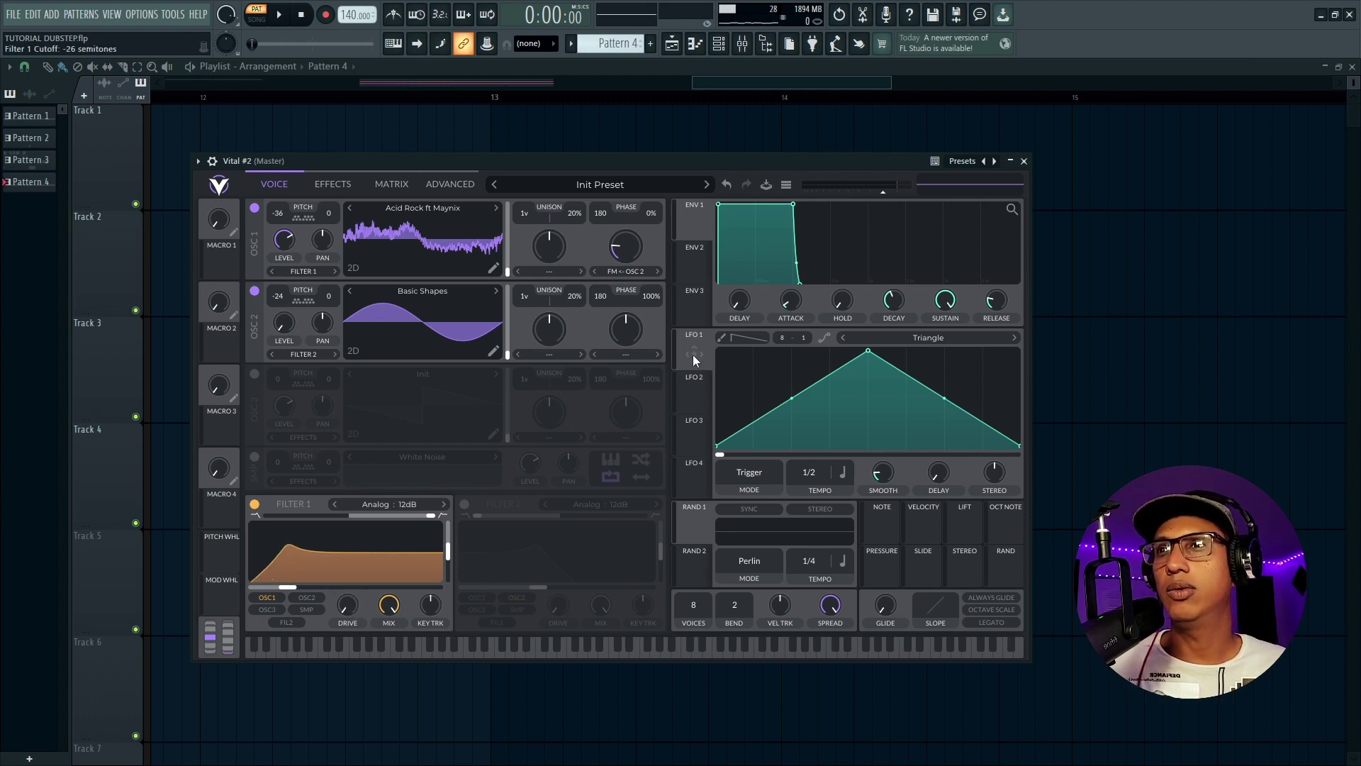
Step: Modulate filter 1's cutoff with LFO 1 at an amount of 42
drag(694, 360, 347, 566)
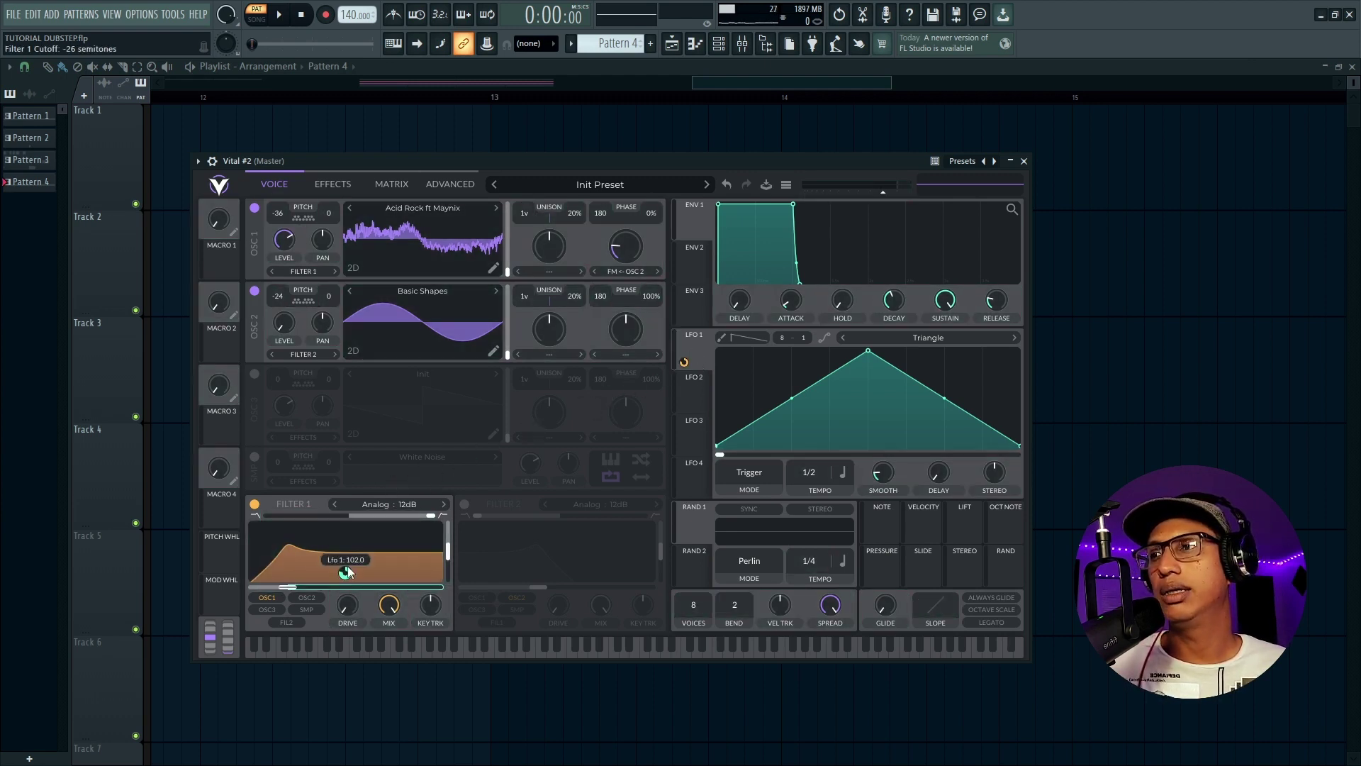
right_click(345, 575)
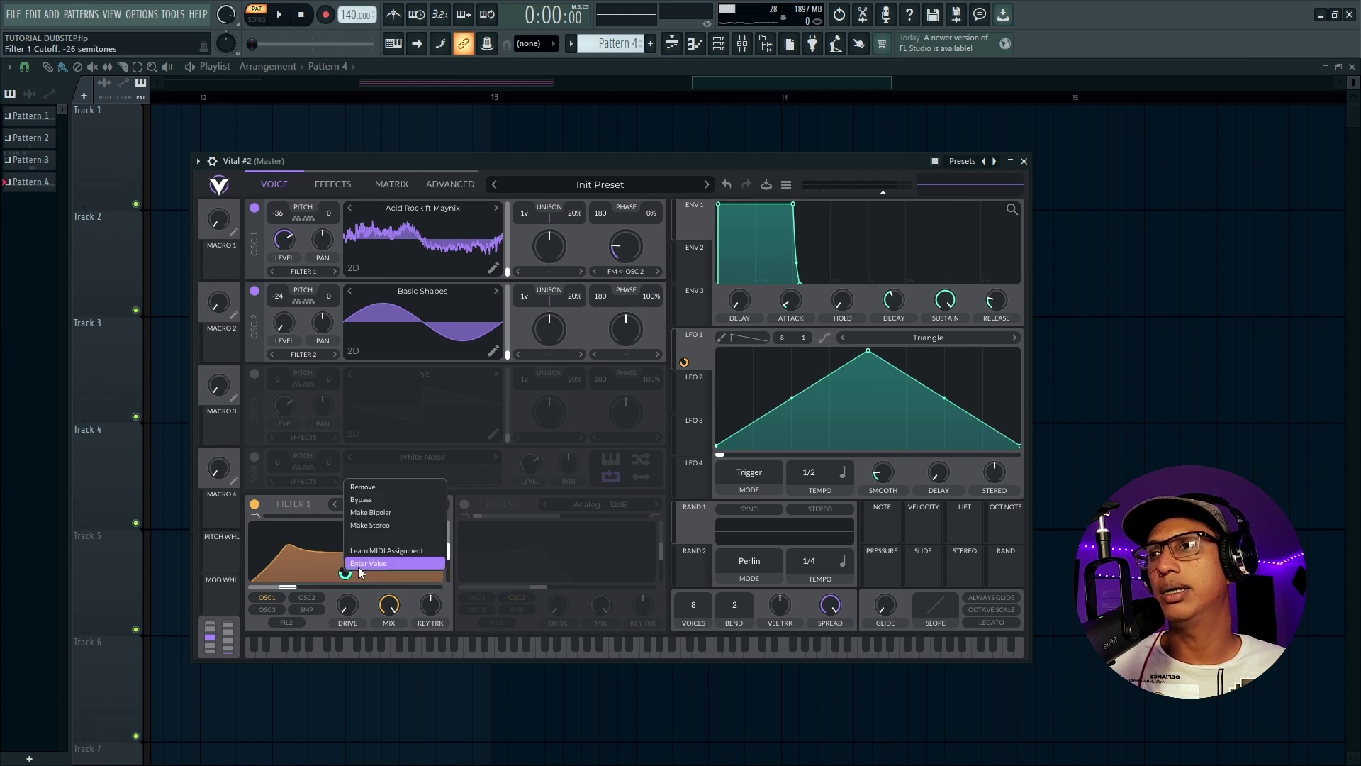
click(358, 564)
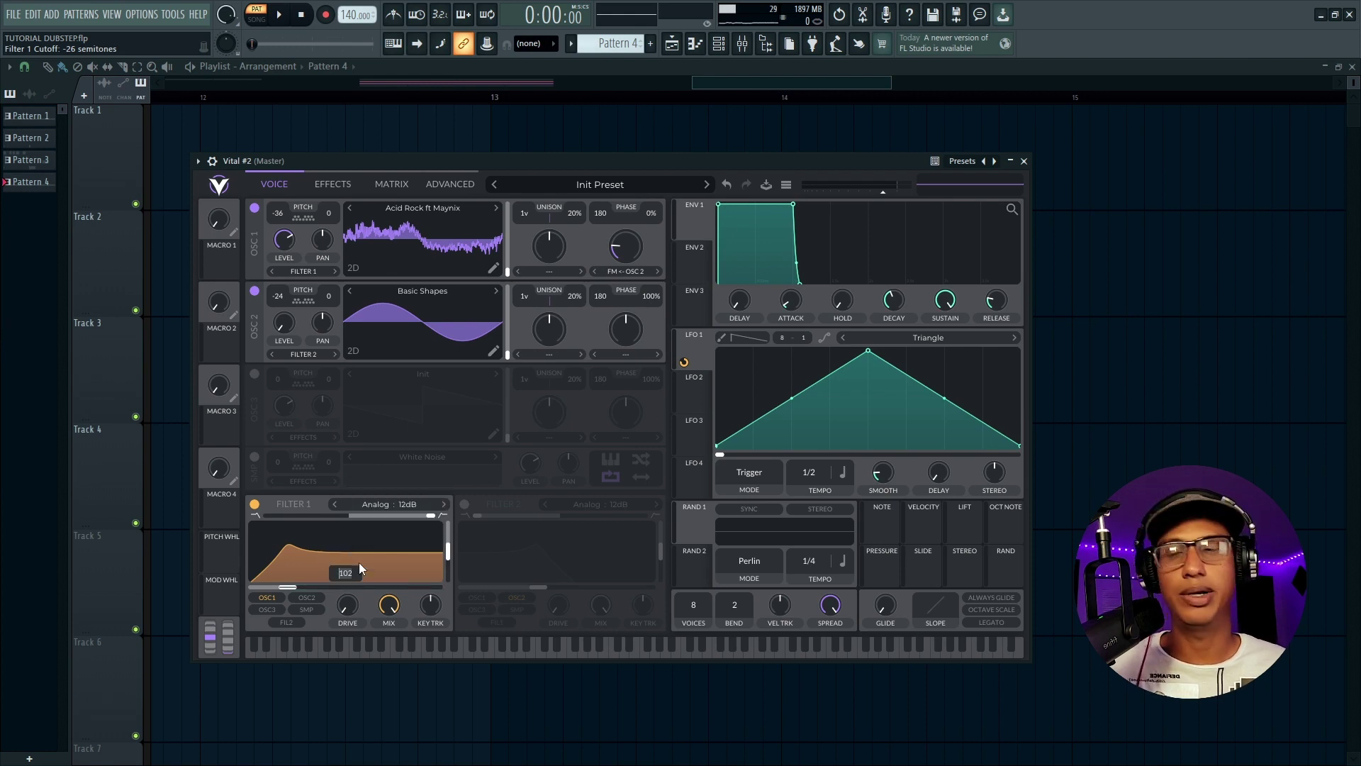
text(42)
key(Return)
Step: Set filter 1 resonance to 65% with LFO 1 modulating it at 20, then play the pattern
right_click(448, 556)
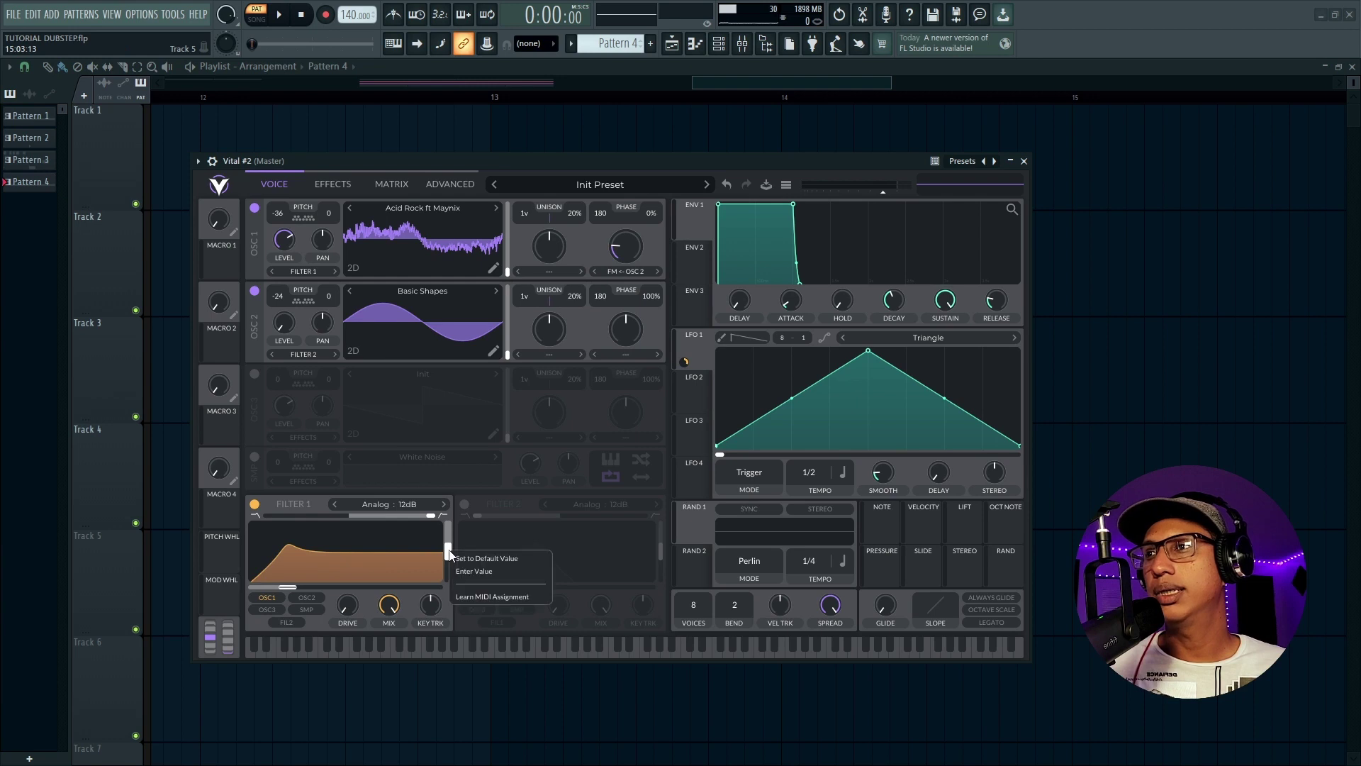
click(466, 571)
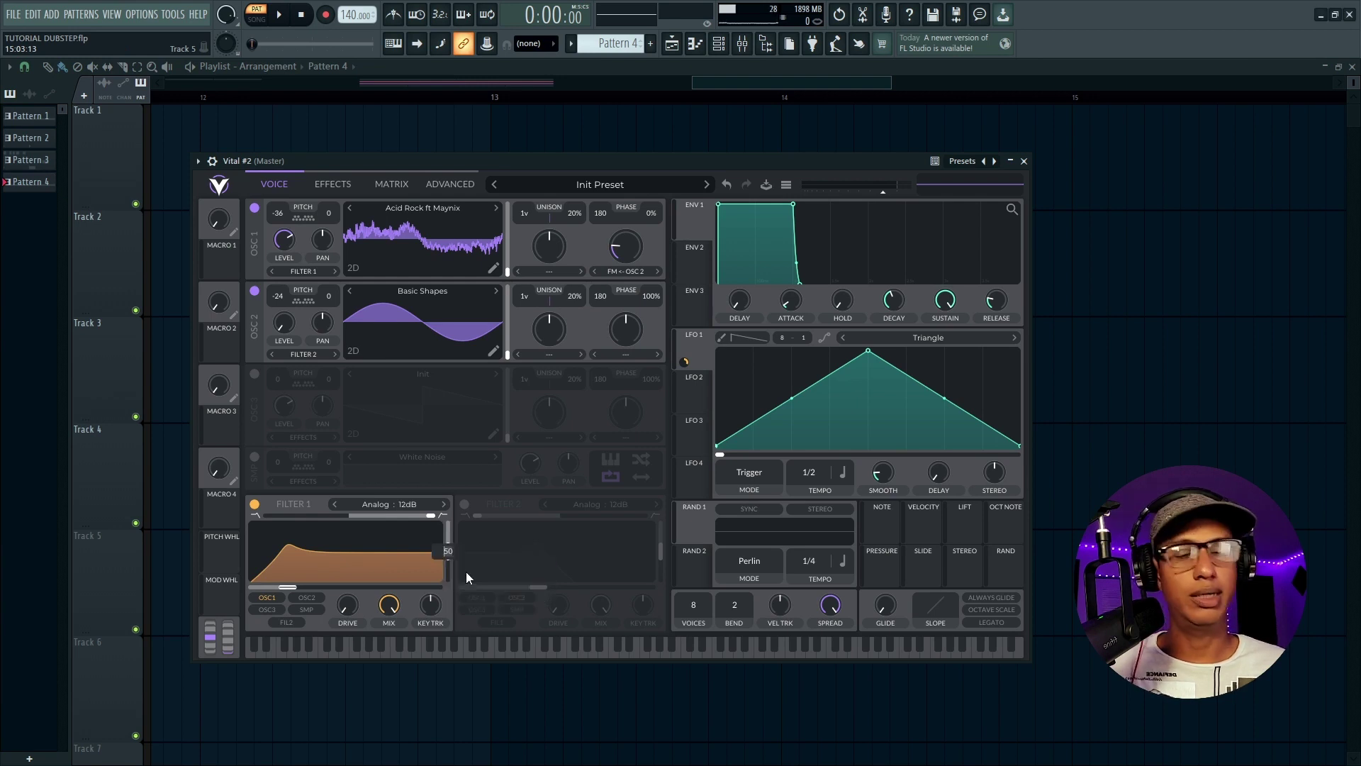
text(65)
key(Return)
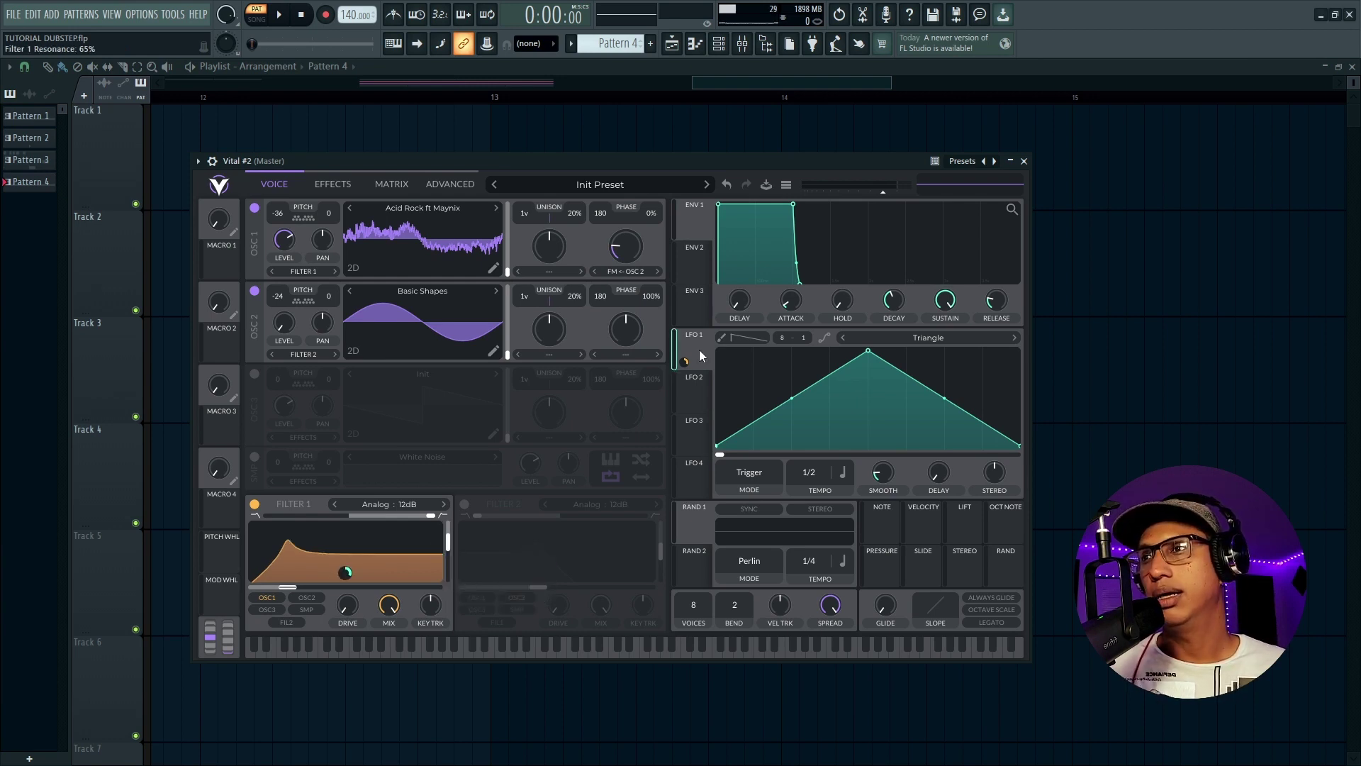
drag(698, 351, 447, 540)
right_click(434, 547)
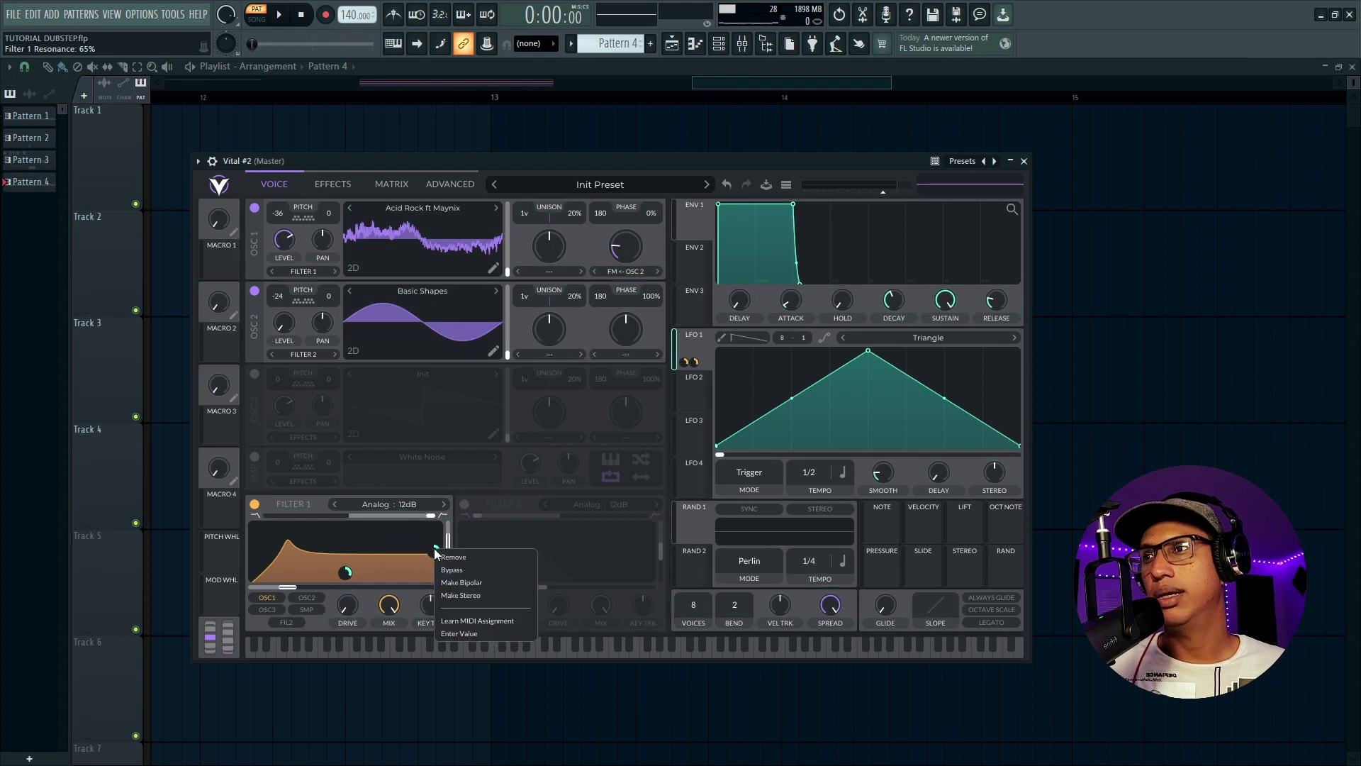
click(458, 634)
text(20)
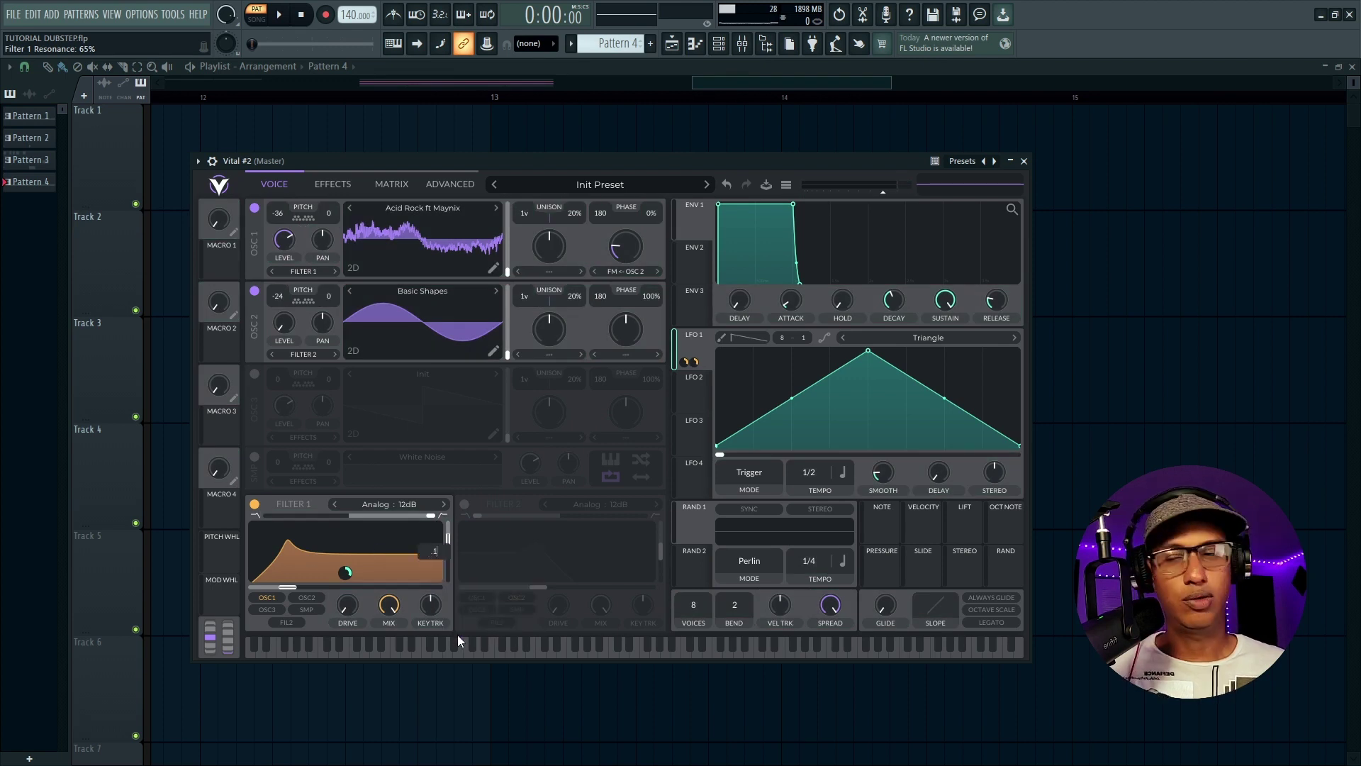
key(Return)
key(space)
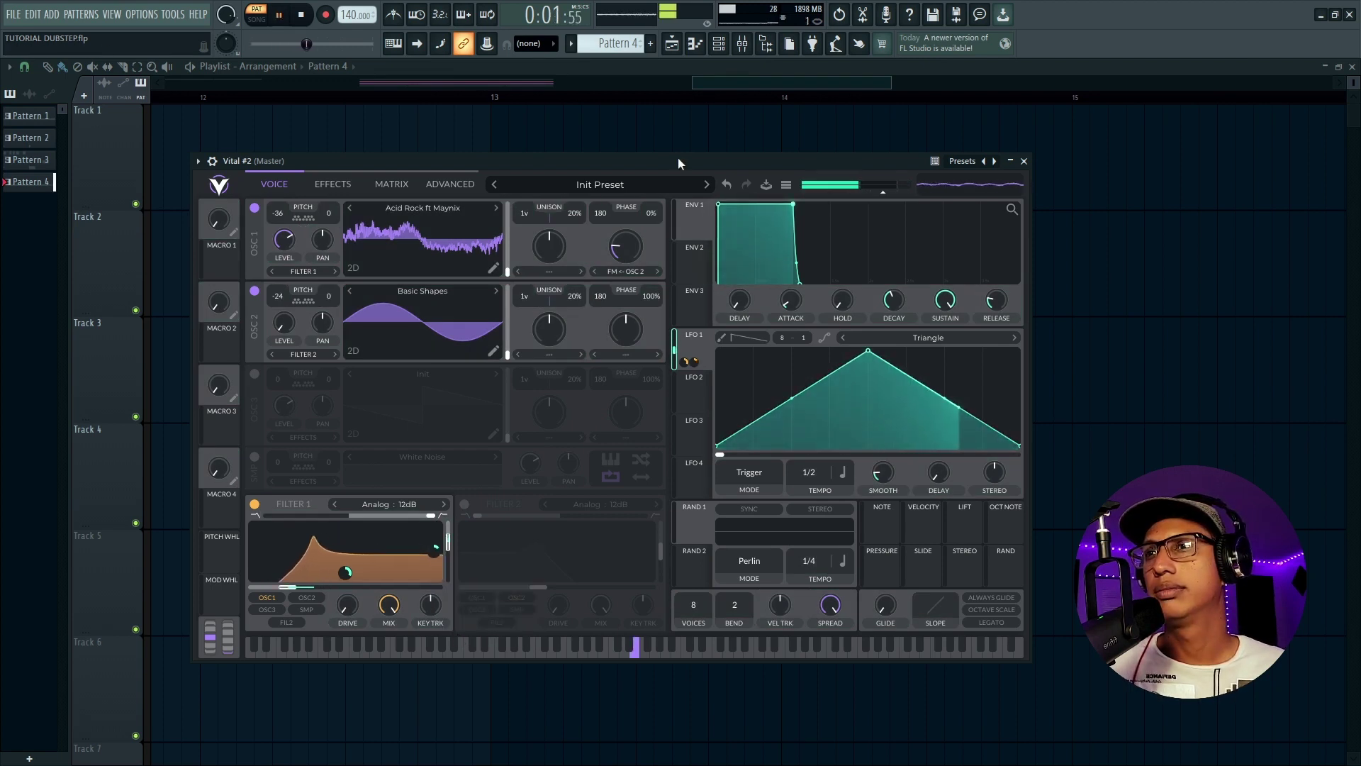
Step: Drop oscillator 1's level to 0 and modulate it with LFO 1
key(space)
drag(283, 241, 270, 415)
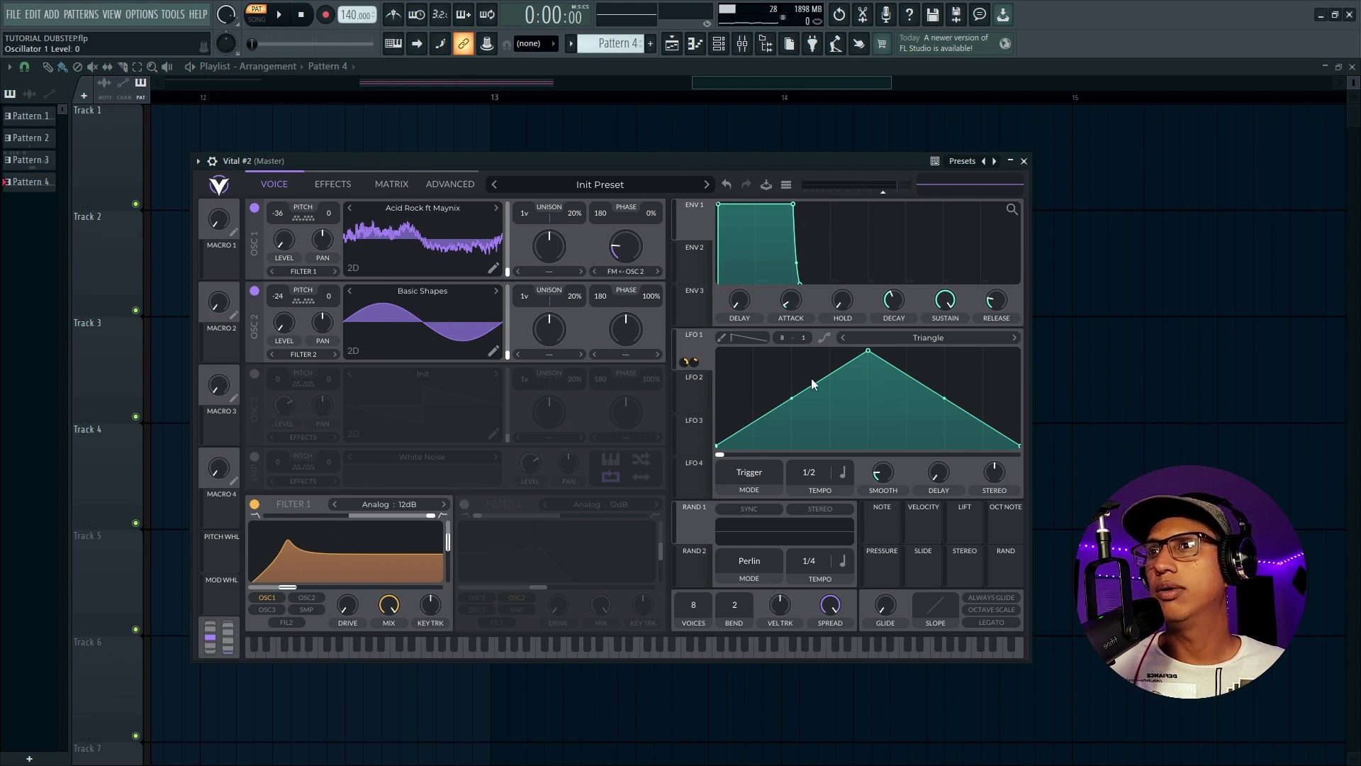
drag(695, 360, 284, 245)
right_click(284, 273)
click(316, 309)
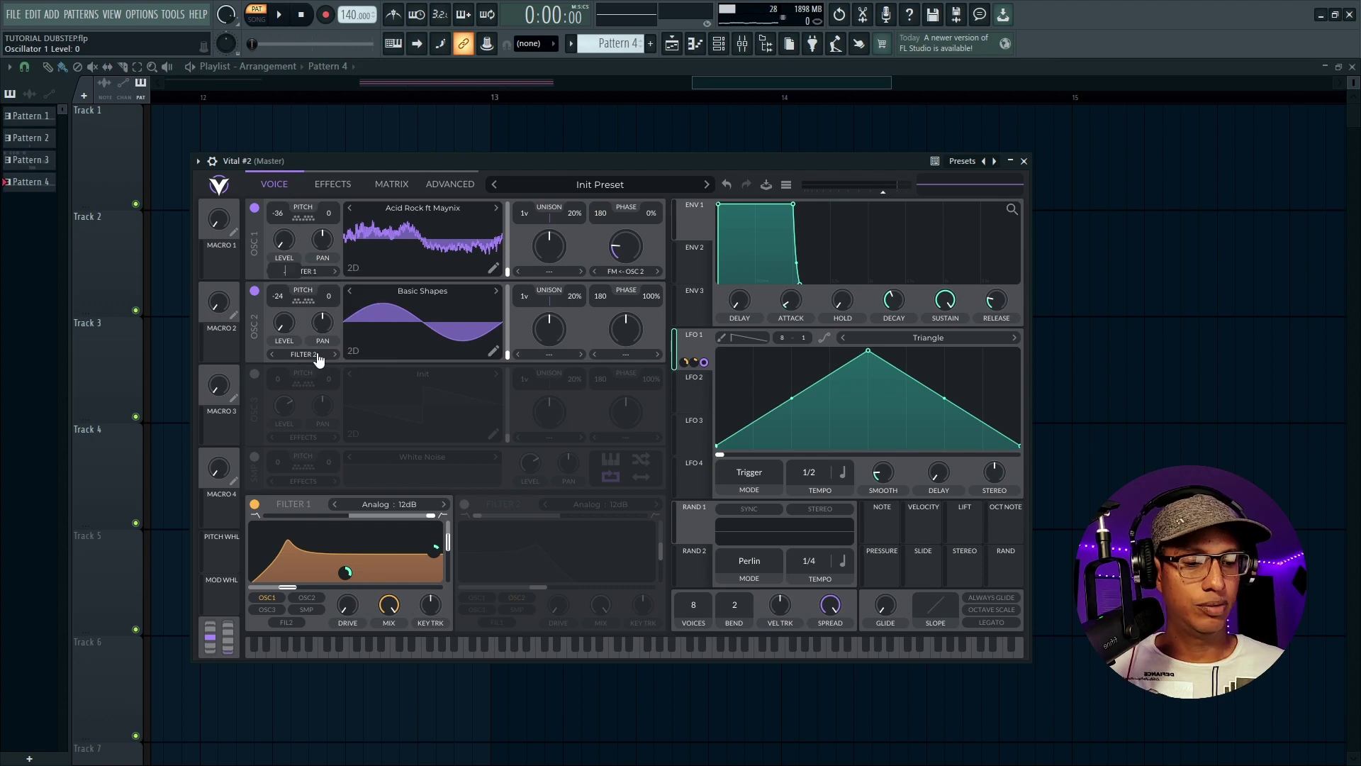
Step: Turn on oscillator 3 with LFO 1 modulating its level at 0.7
click(254, 374)
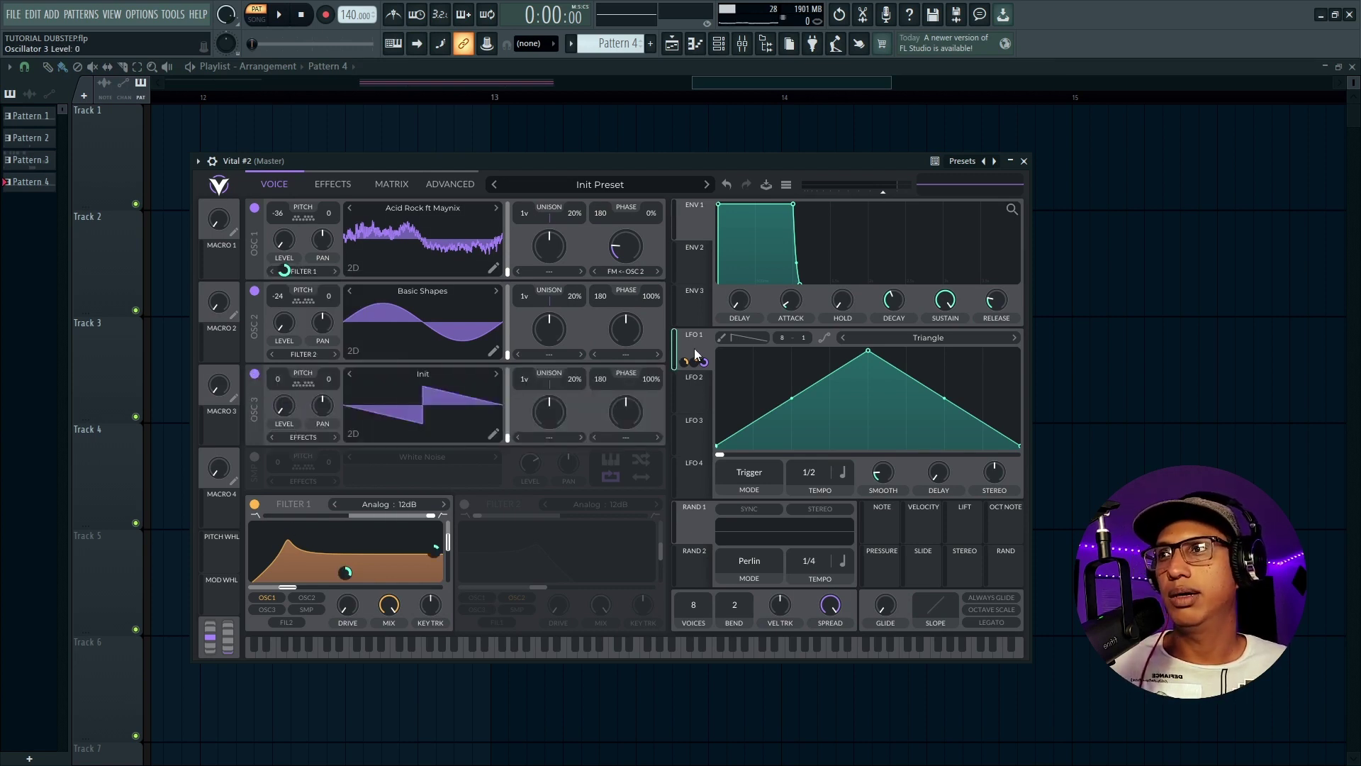
drag(692, 363, 283, 405)
right_click(285, 437)
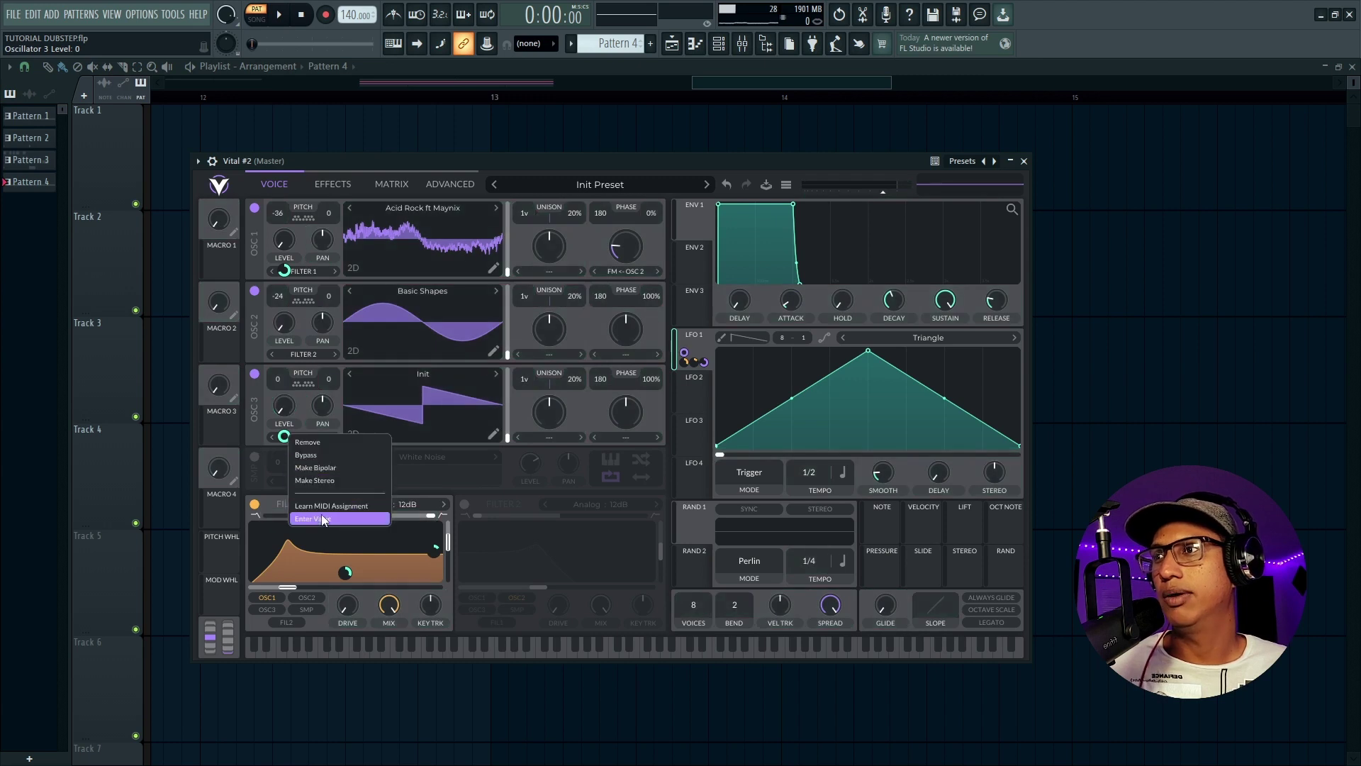
click(321, 513)
key(Return)
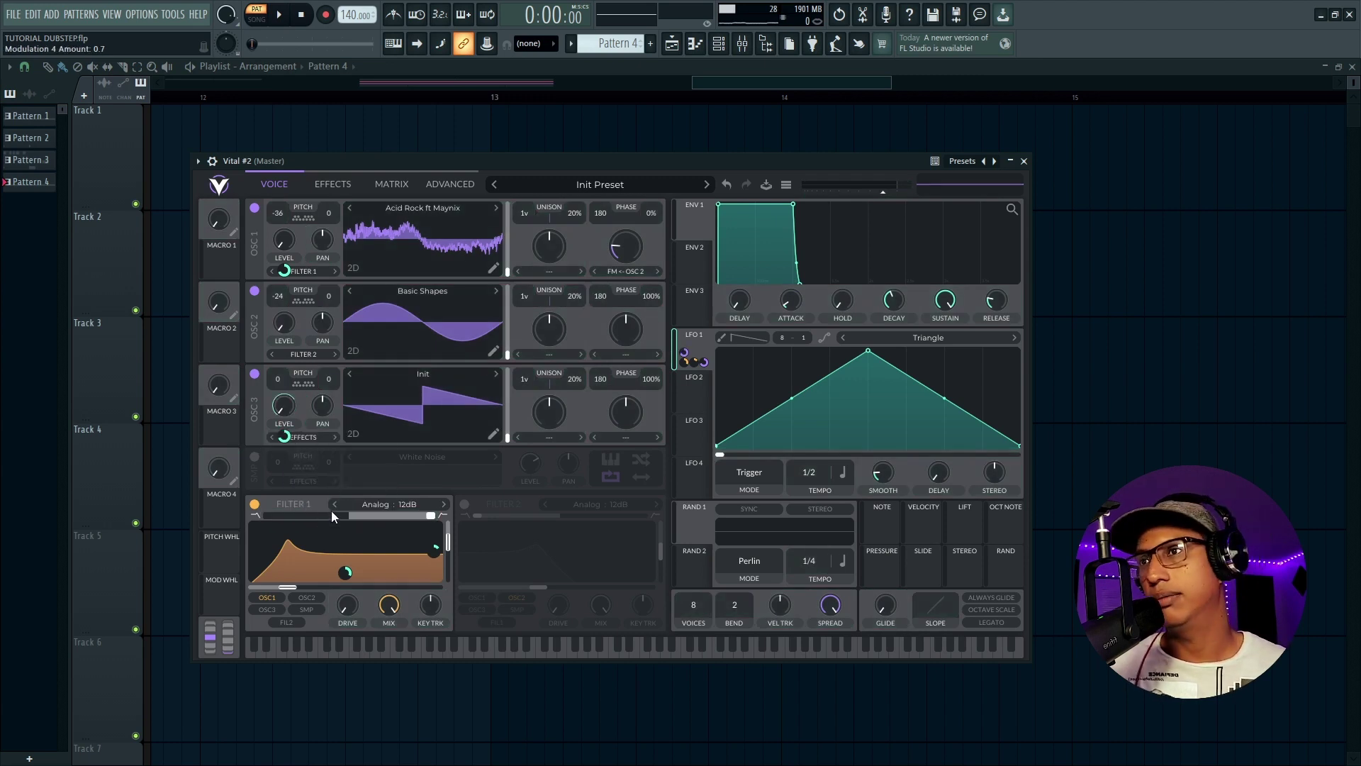
Step: Load Basic Shapes into oscillator 3 and move its wave frame to 147.3 for a square
click(481, 382)
click(715, 406)
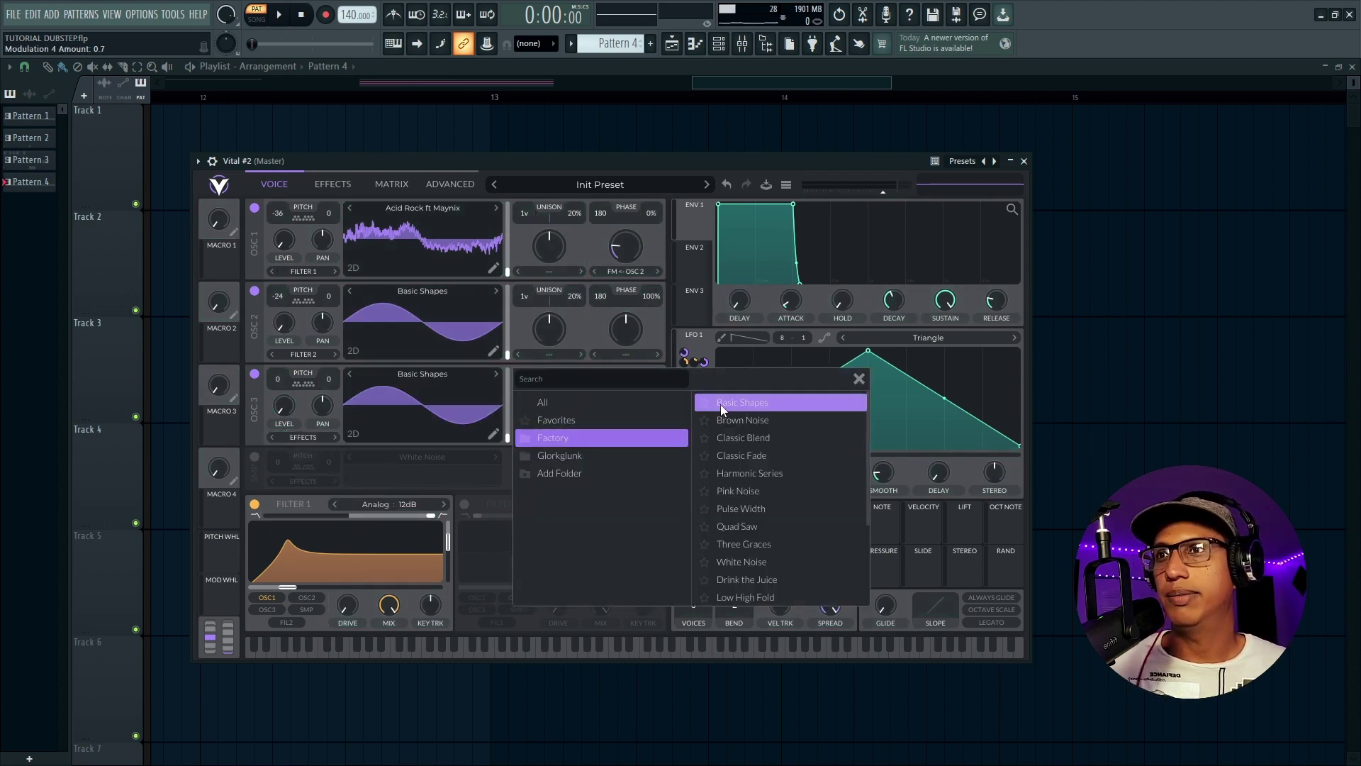
drag(507, 432, 508, 398)
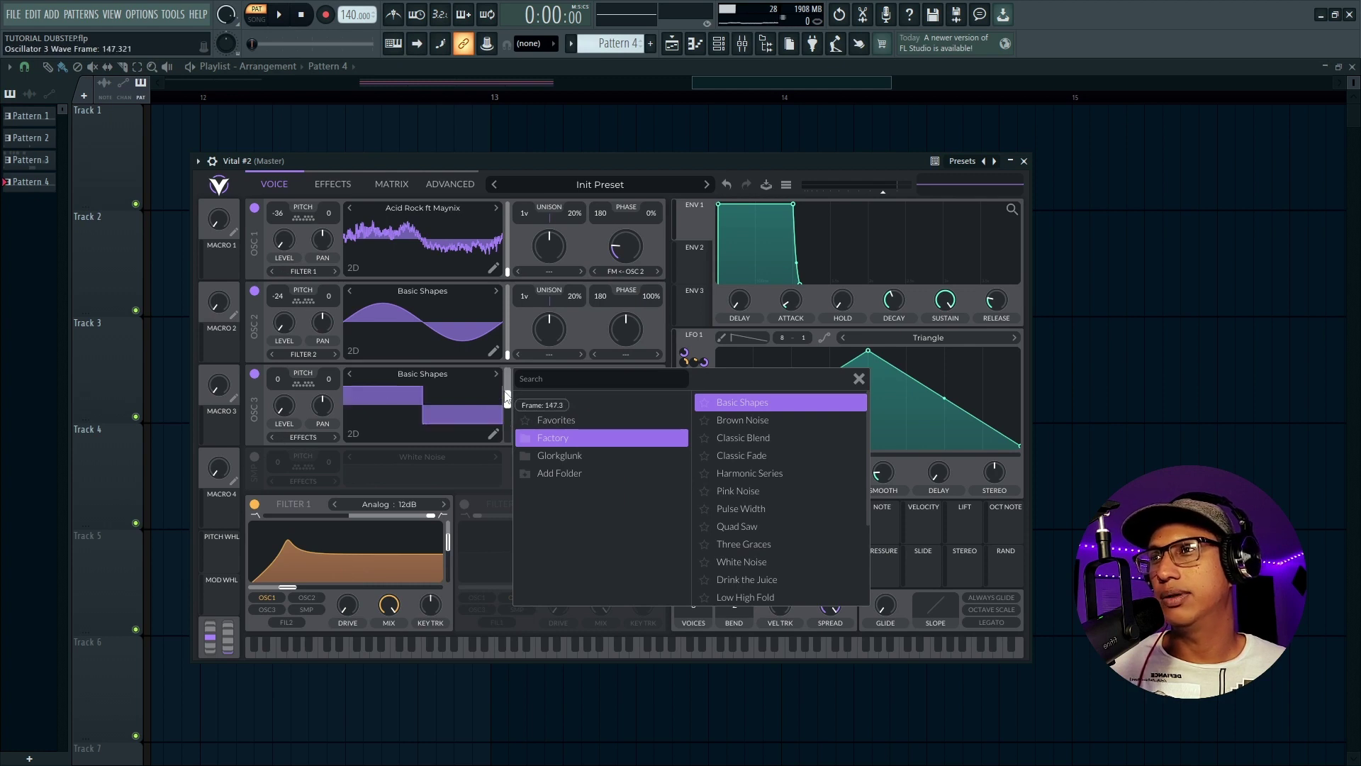
Step: Enable Filter 2 as Analog 24dB with zero resonance, fed by oscillator 3 instead of oscillator 2
click(858, 380)
click(465, 505)
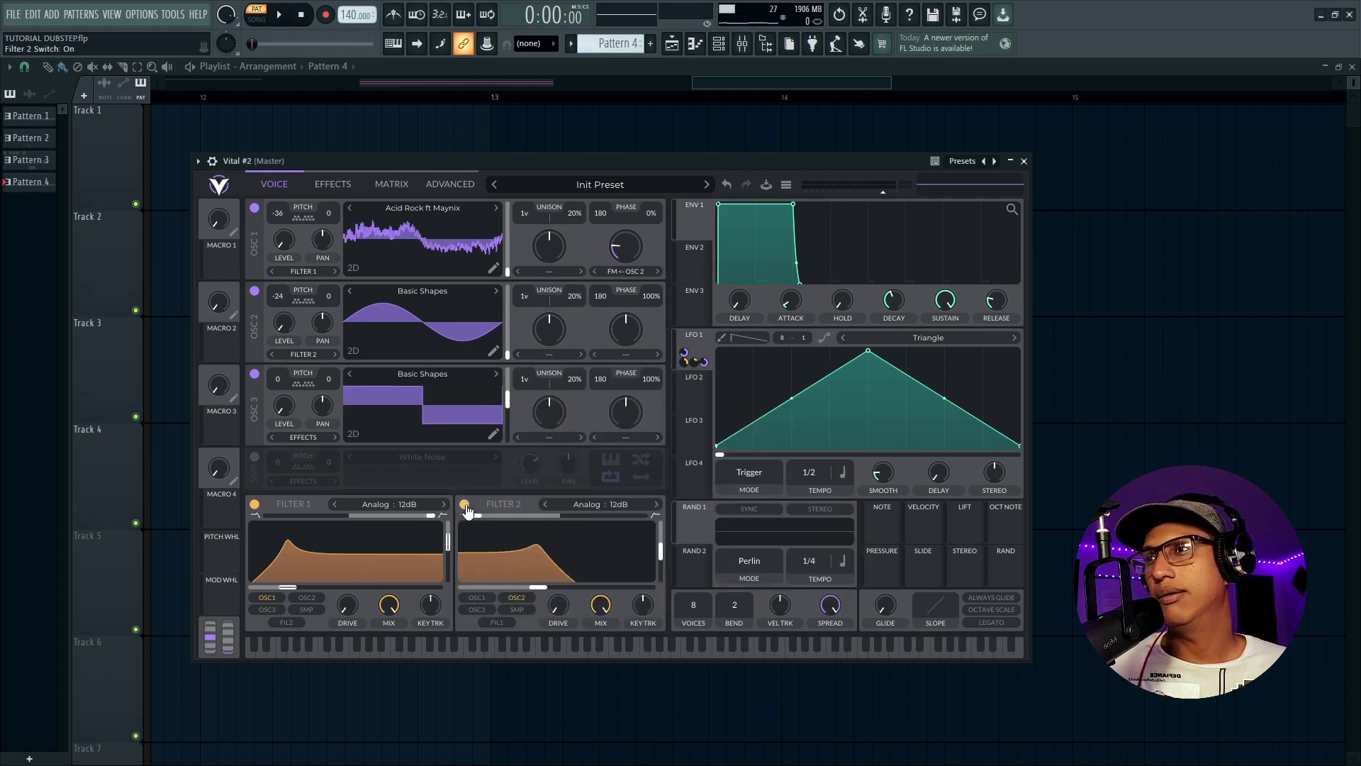
drag(657, 558, 658, 585)
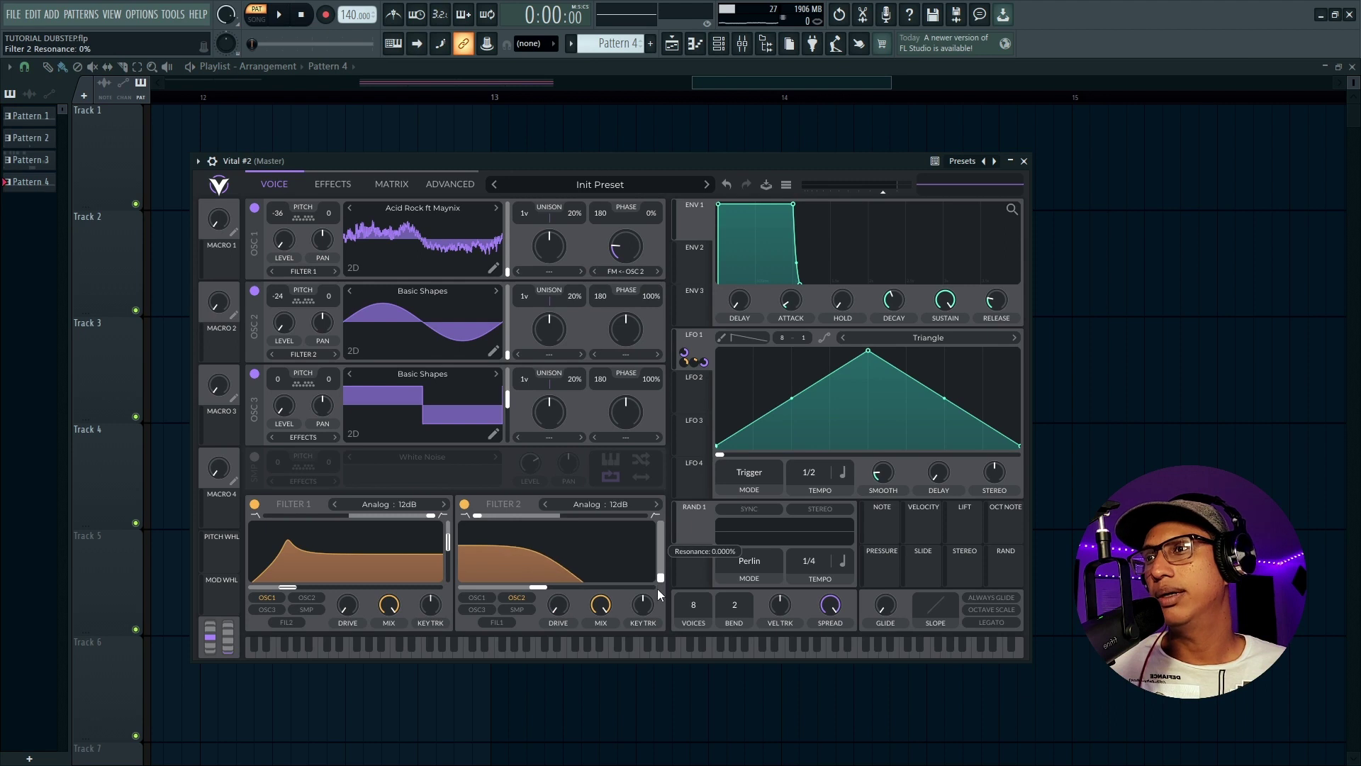
click(482, 612)
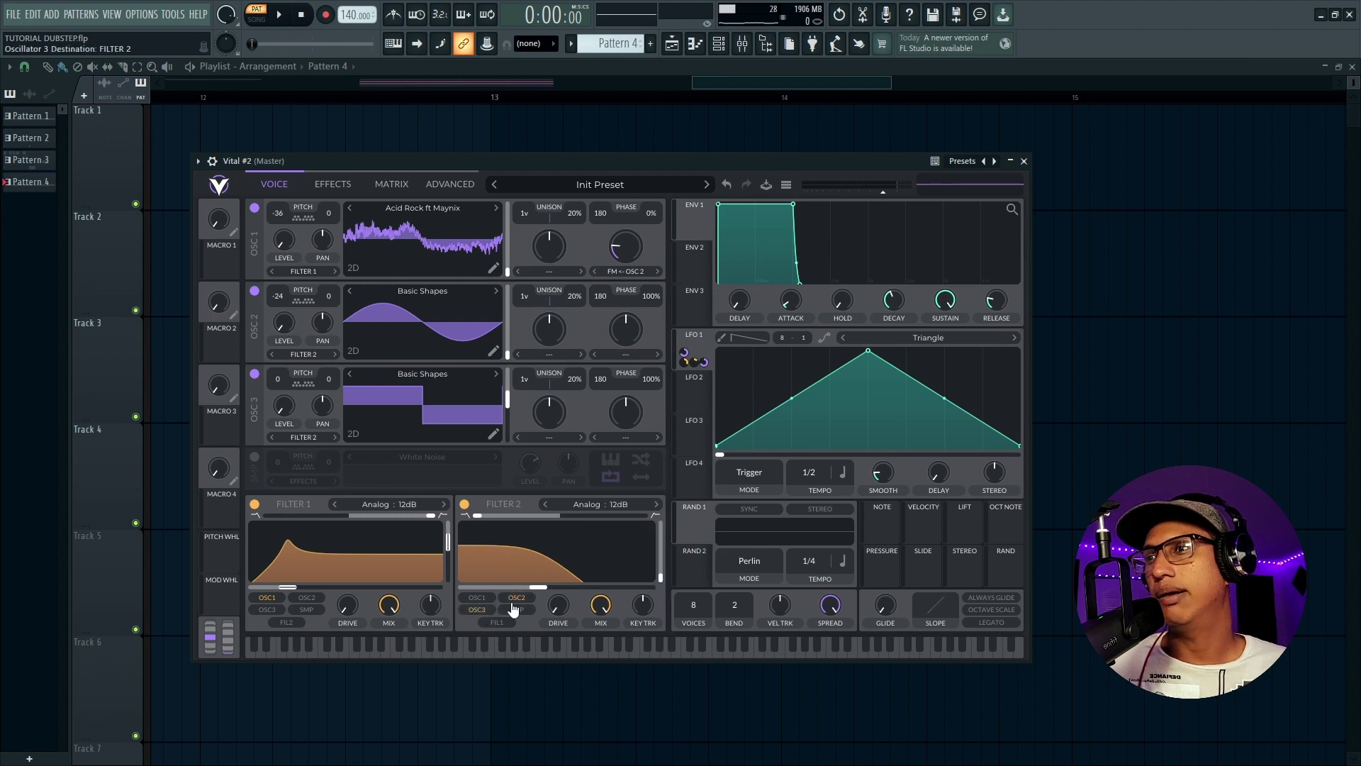
click(517, 597)
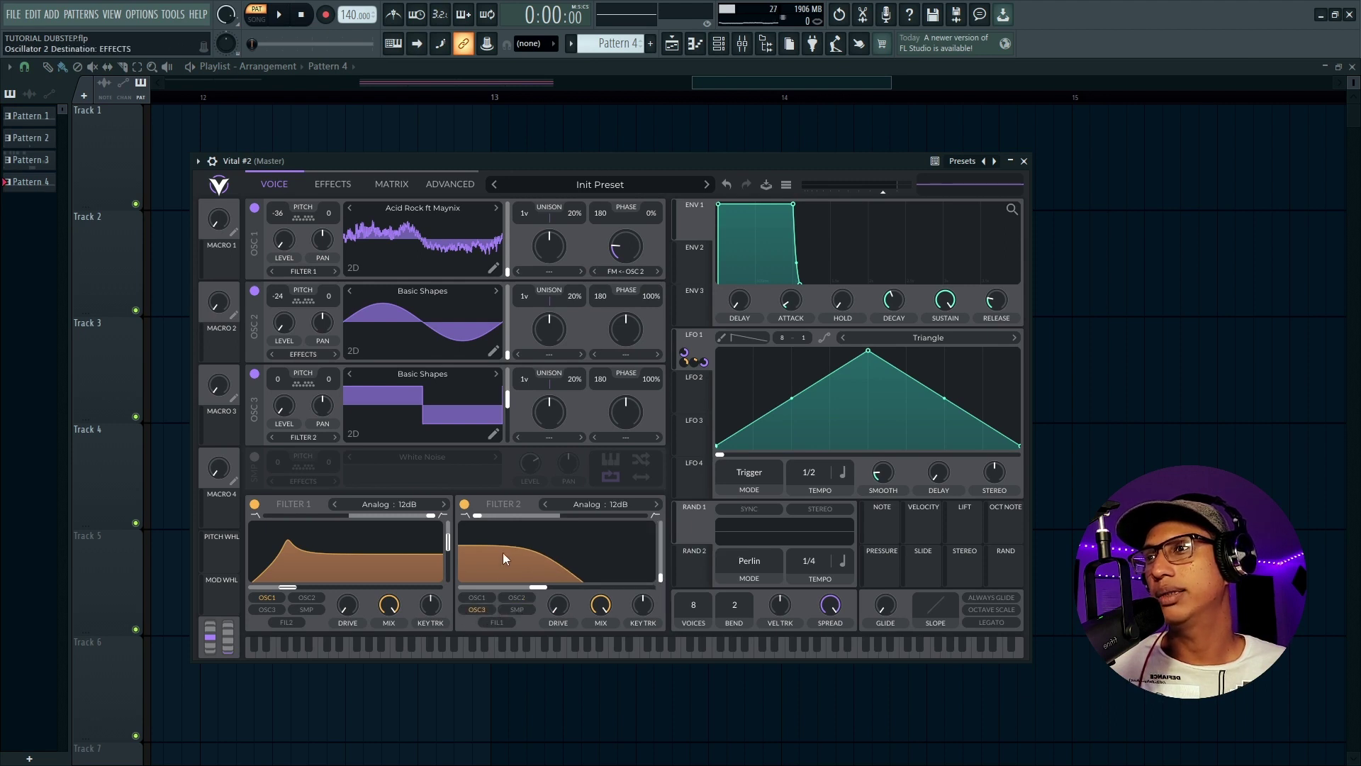
click(624, 504)
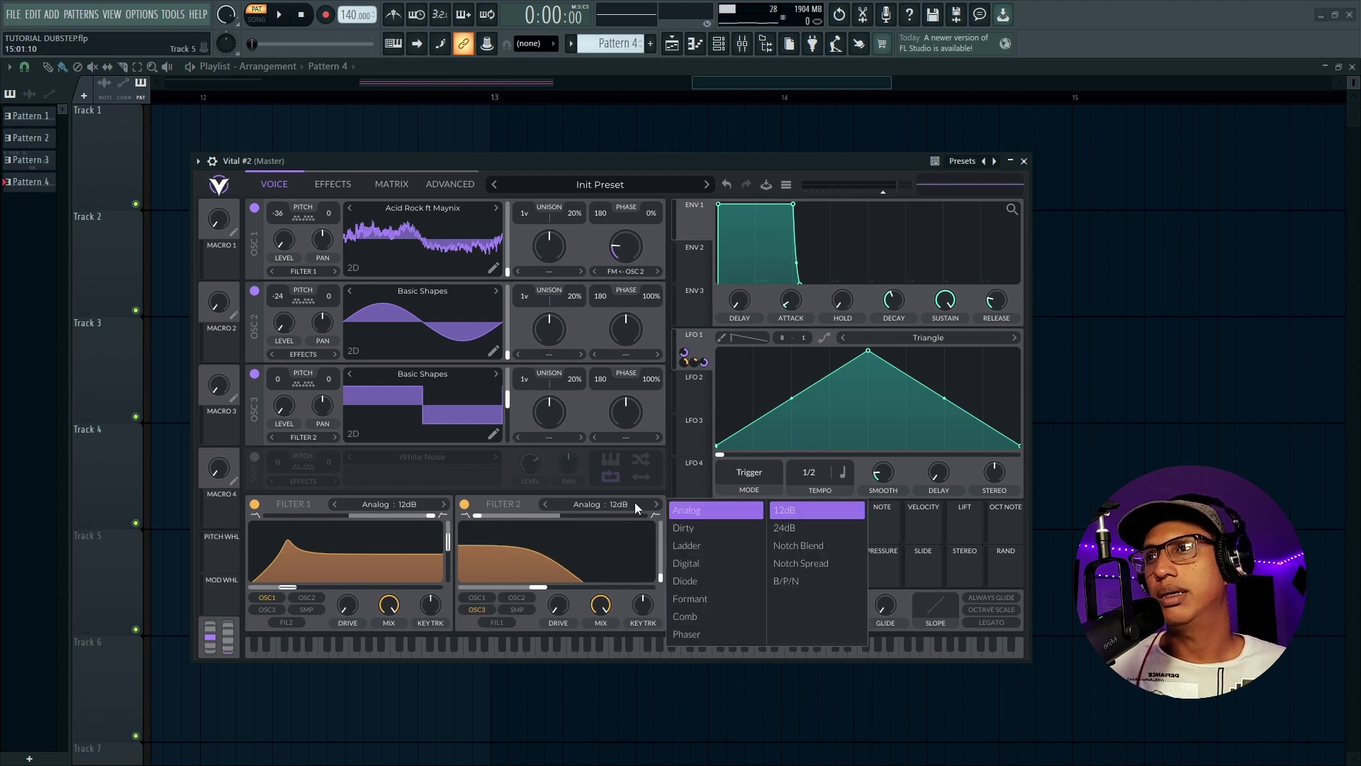
click(793, 526)
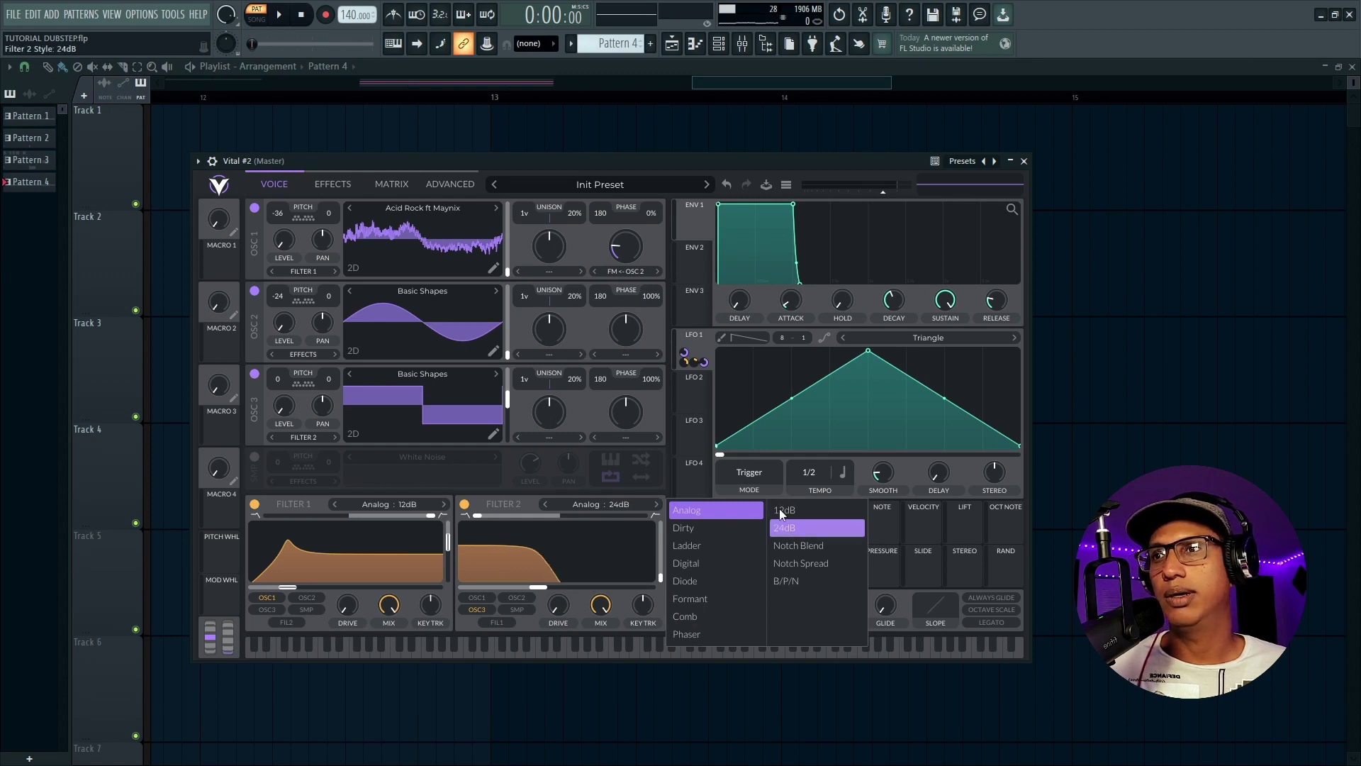
right_click(544, 591)
click(585, 614)
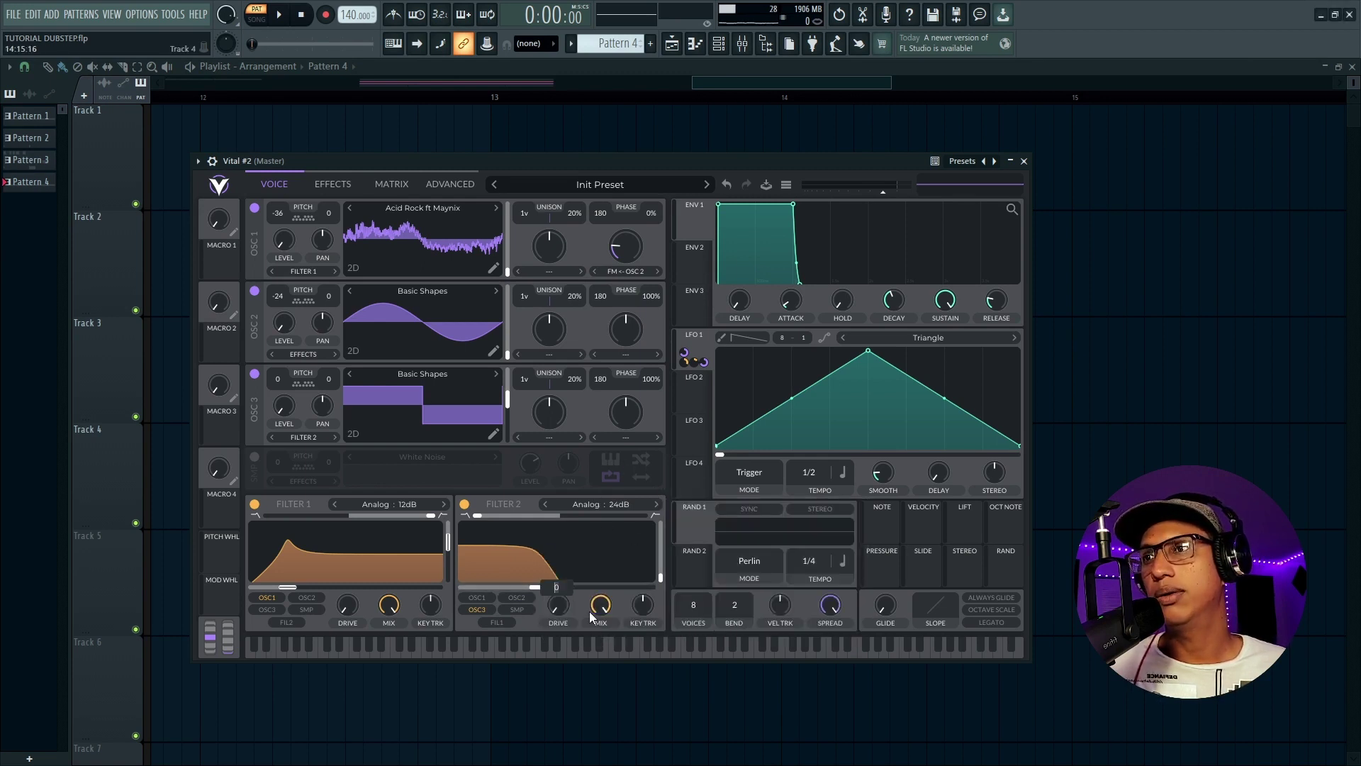
key(Return)
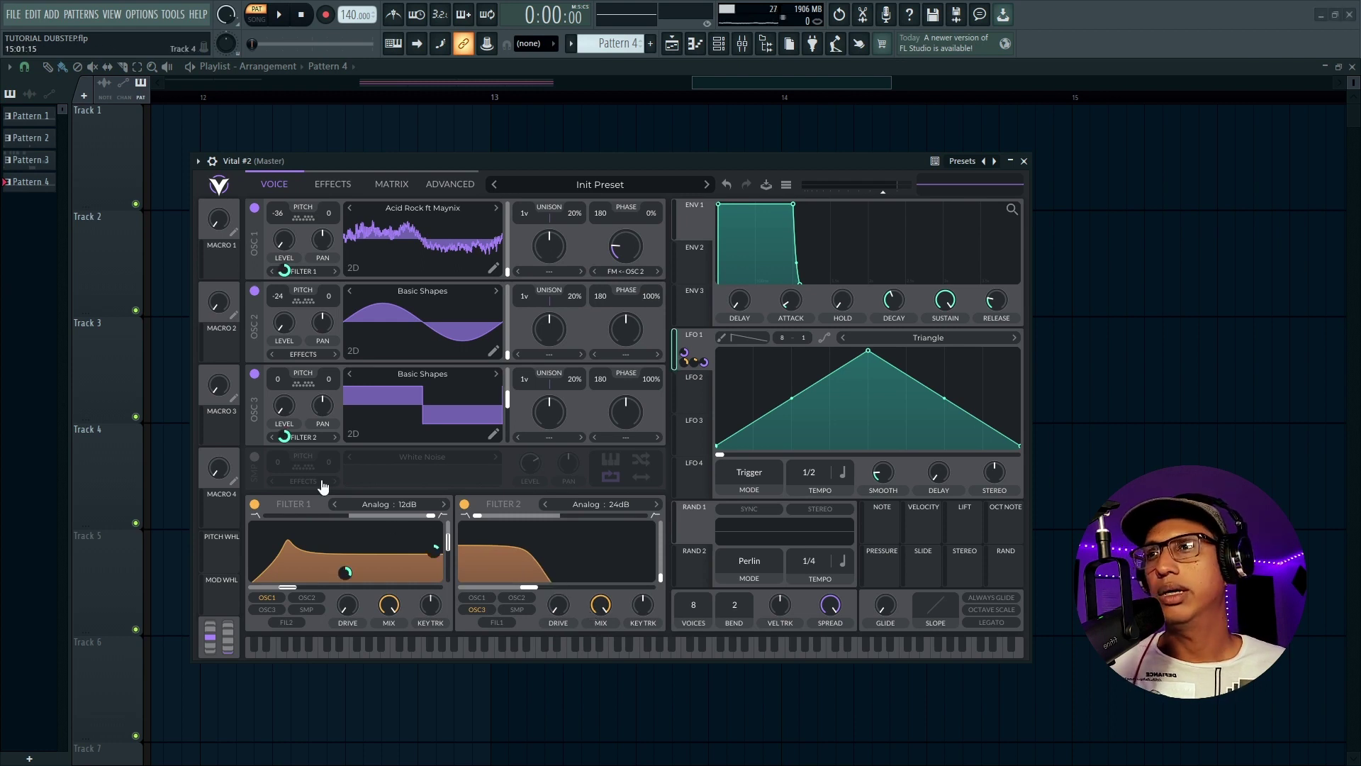
Step: Route LFO 1 to oscillator 1's phase and adjust the modulation
drag(700, 348, 627, 252)
right_click(626, 284)
click(679, 355)
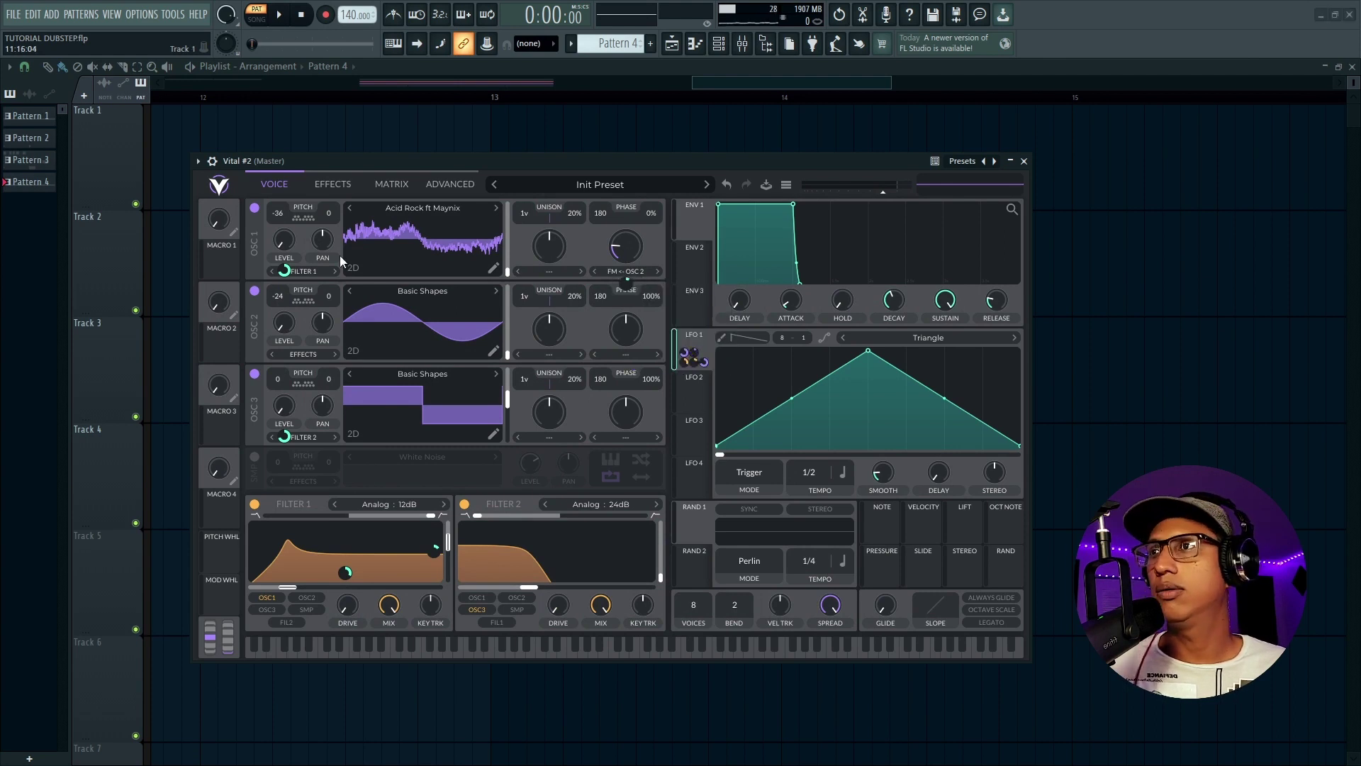
click(335, 186)
Step: Switch on the chorus with its mix set to 8
click(256, 210)
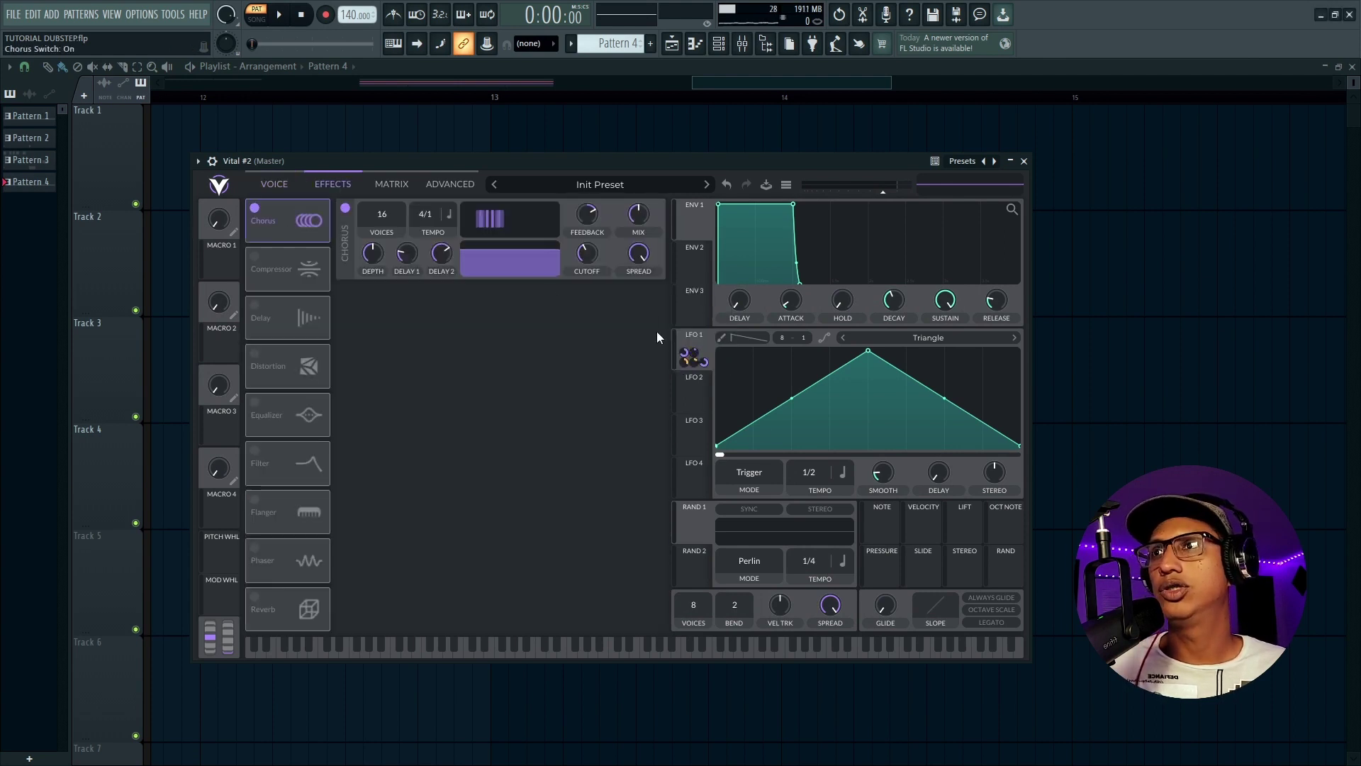
right_click(639, 214)
click(648, 233)
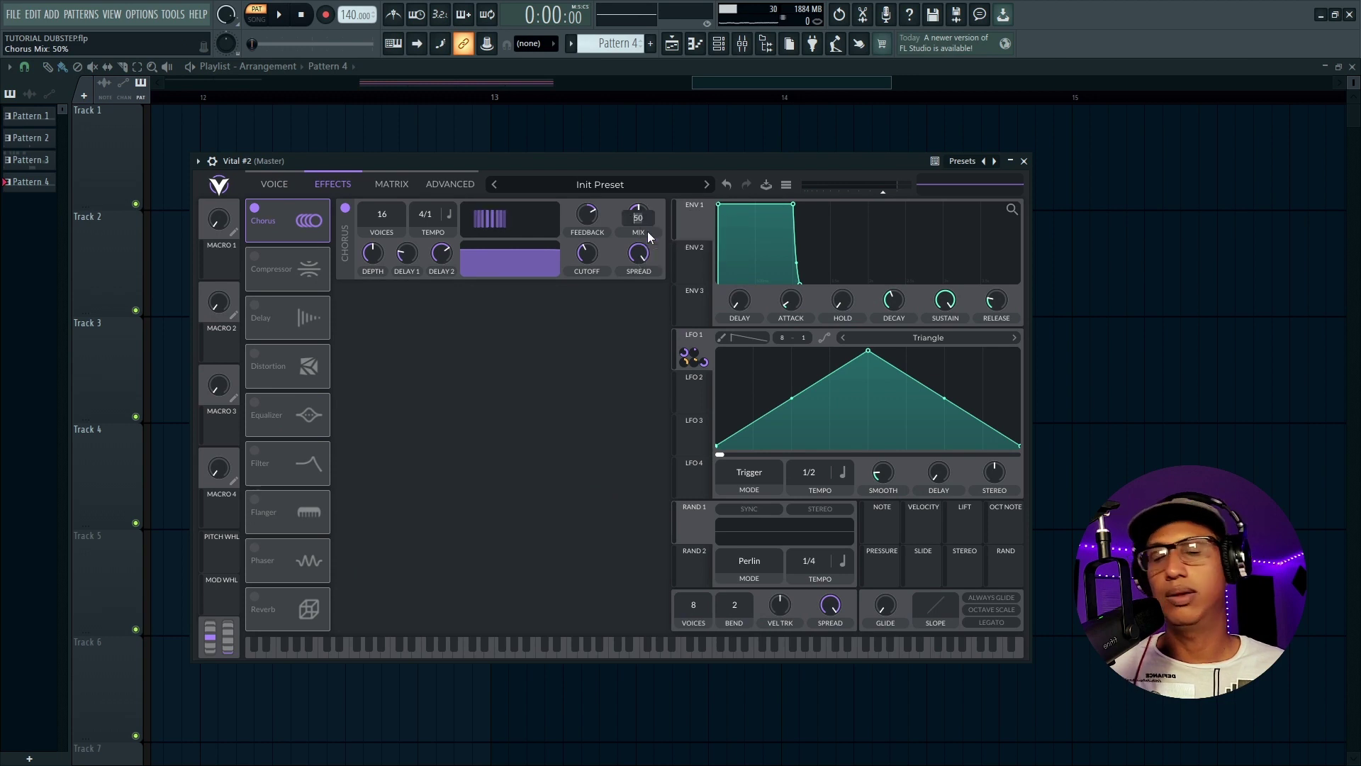
text(8)
key(Return)
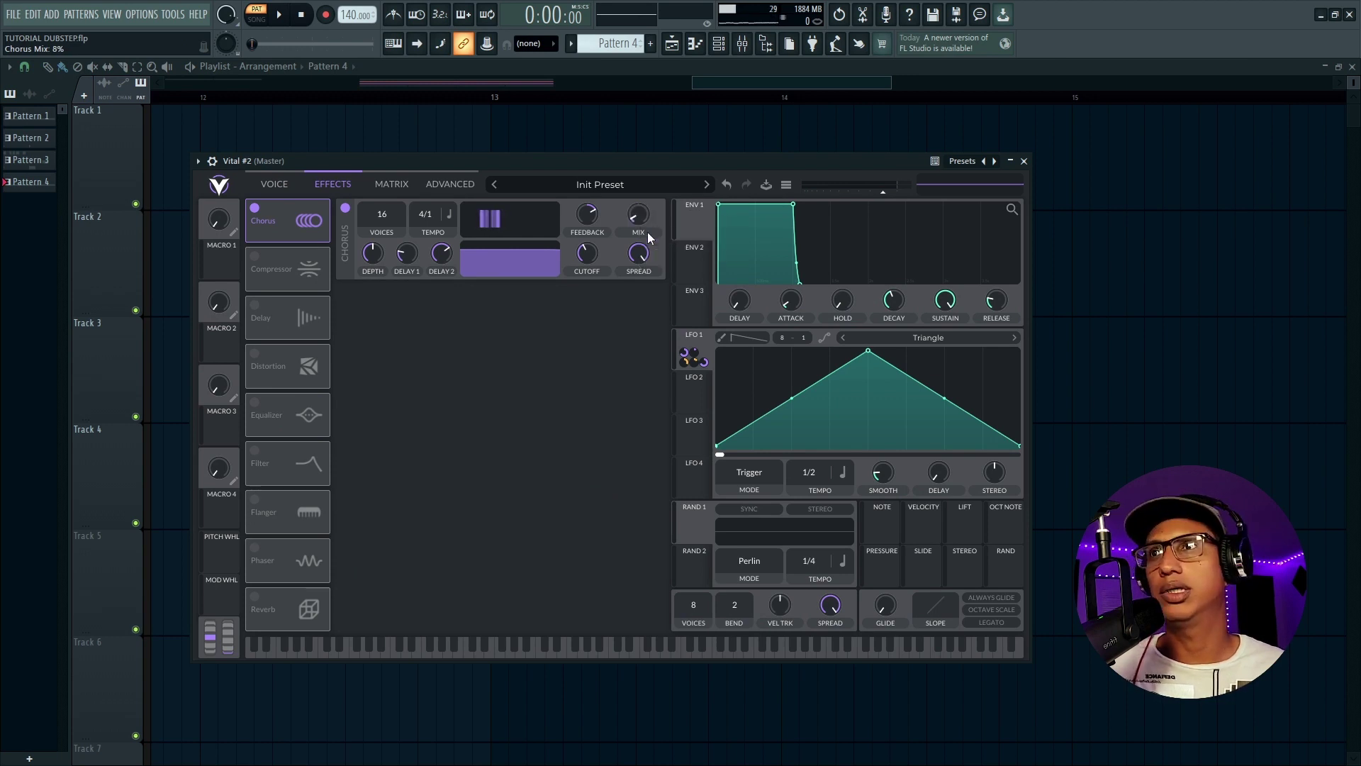
Step: Enable Linear Fold distortion with LFO 1 modulating it
click(254, 353)
click(402, 297)
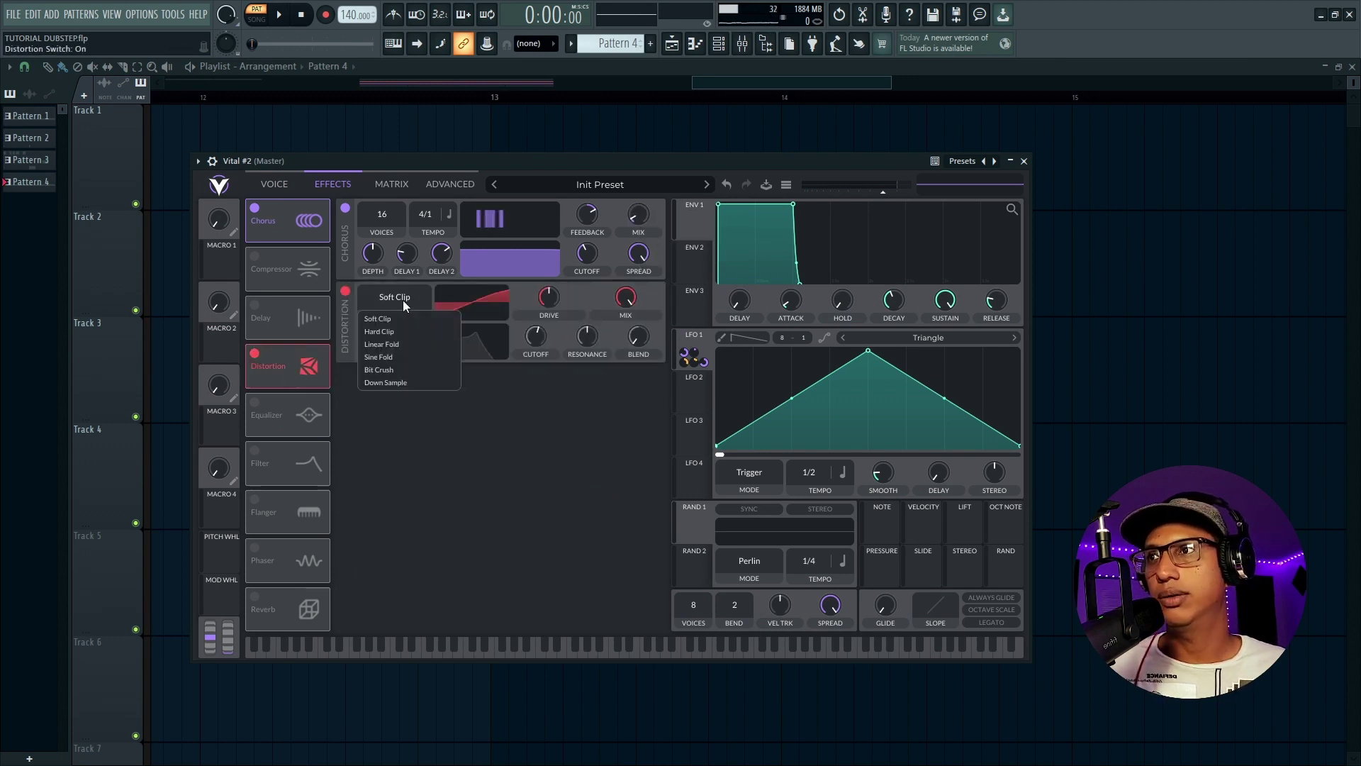
click(394, 340)
drag(701, 350, 552, 332)
right_click(552, 332)
click(573, 403)
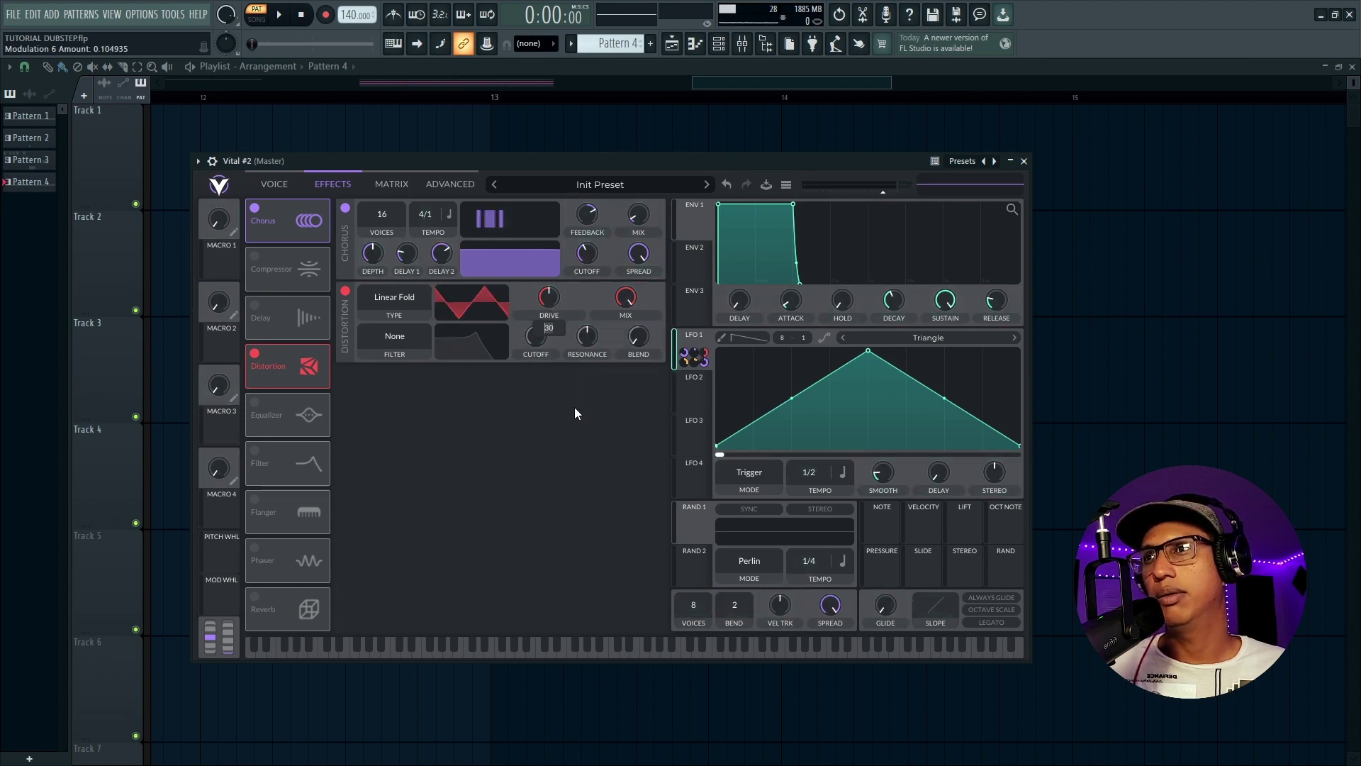
Step: Set the distortion modulation to 5, switch on the EQ, and set its middle band cutoff to 95
text(5)
key(Return)
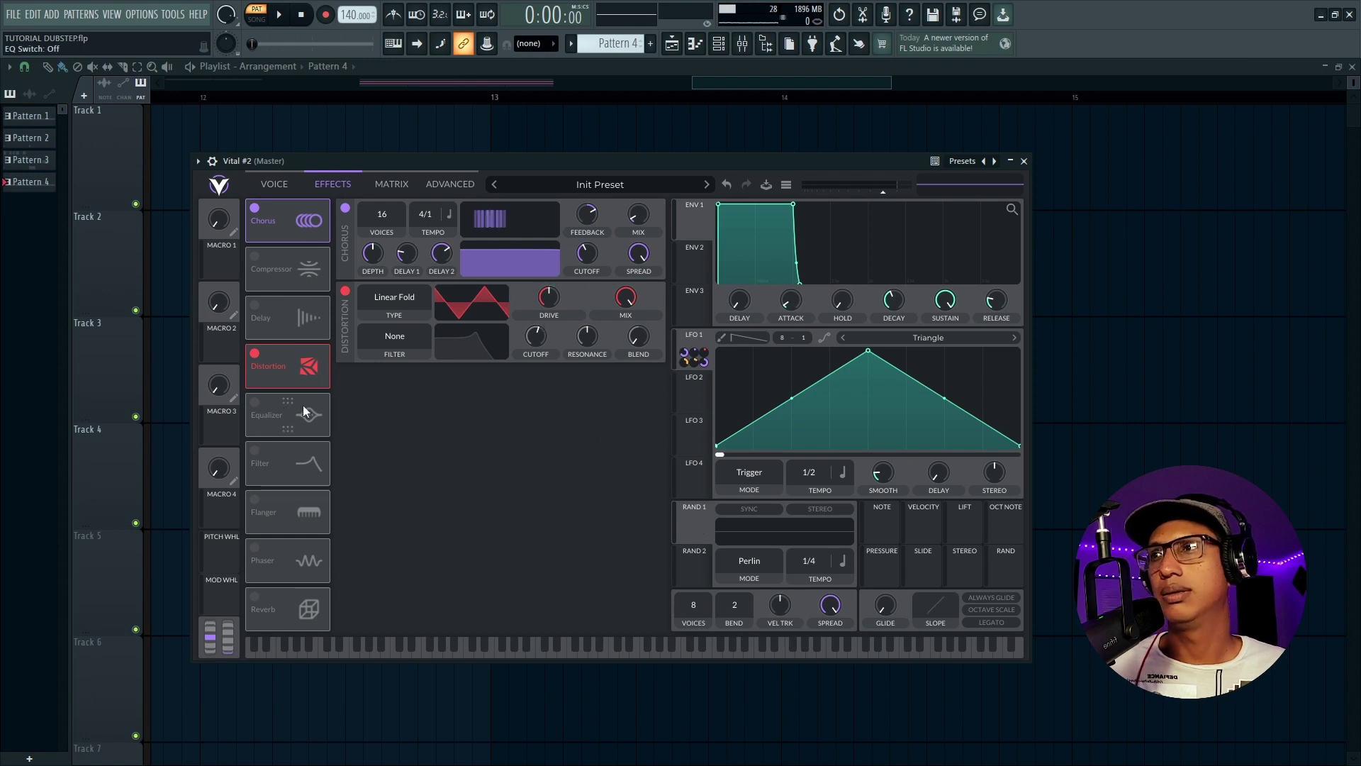
click(255, 402)
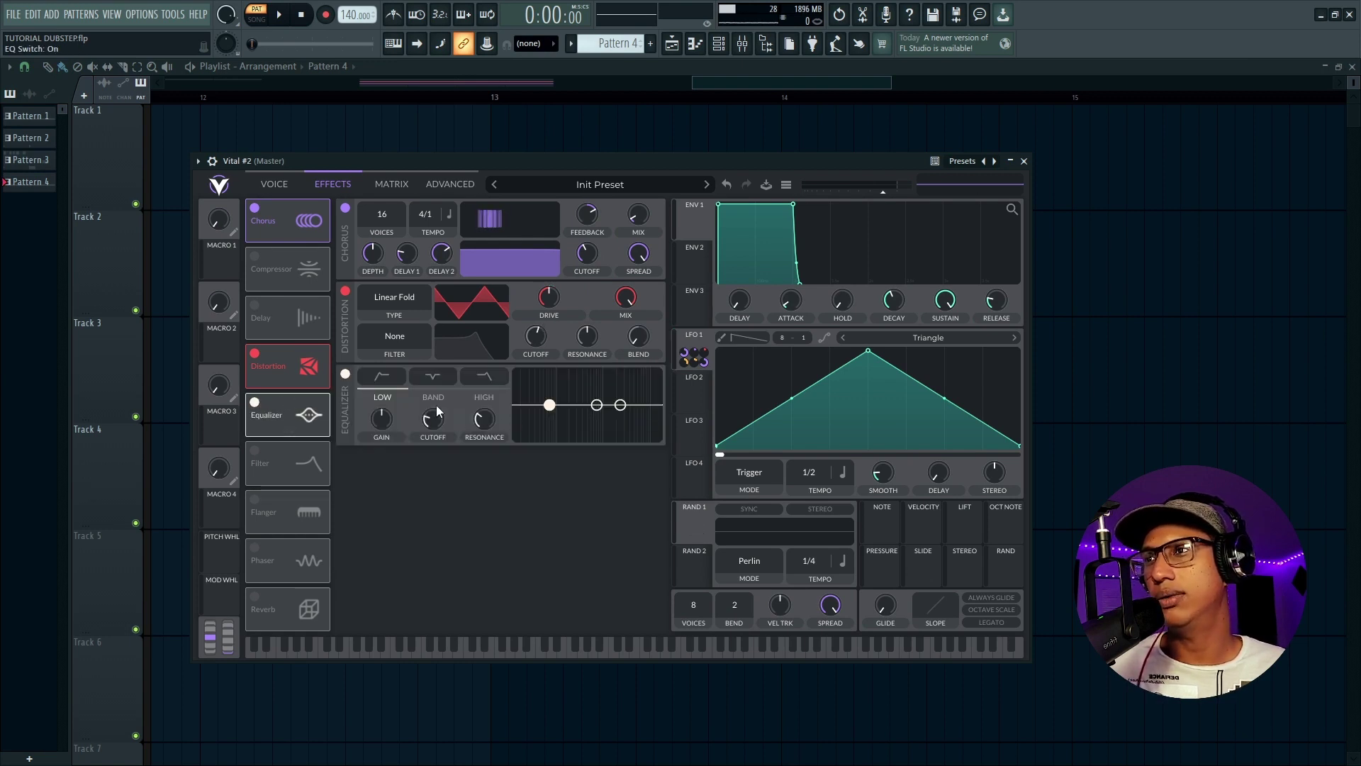
click(434, 397)
right_click(485, 419)
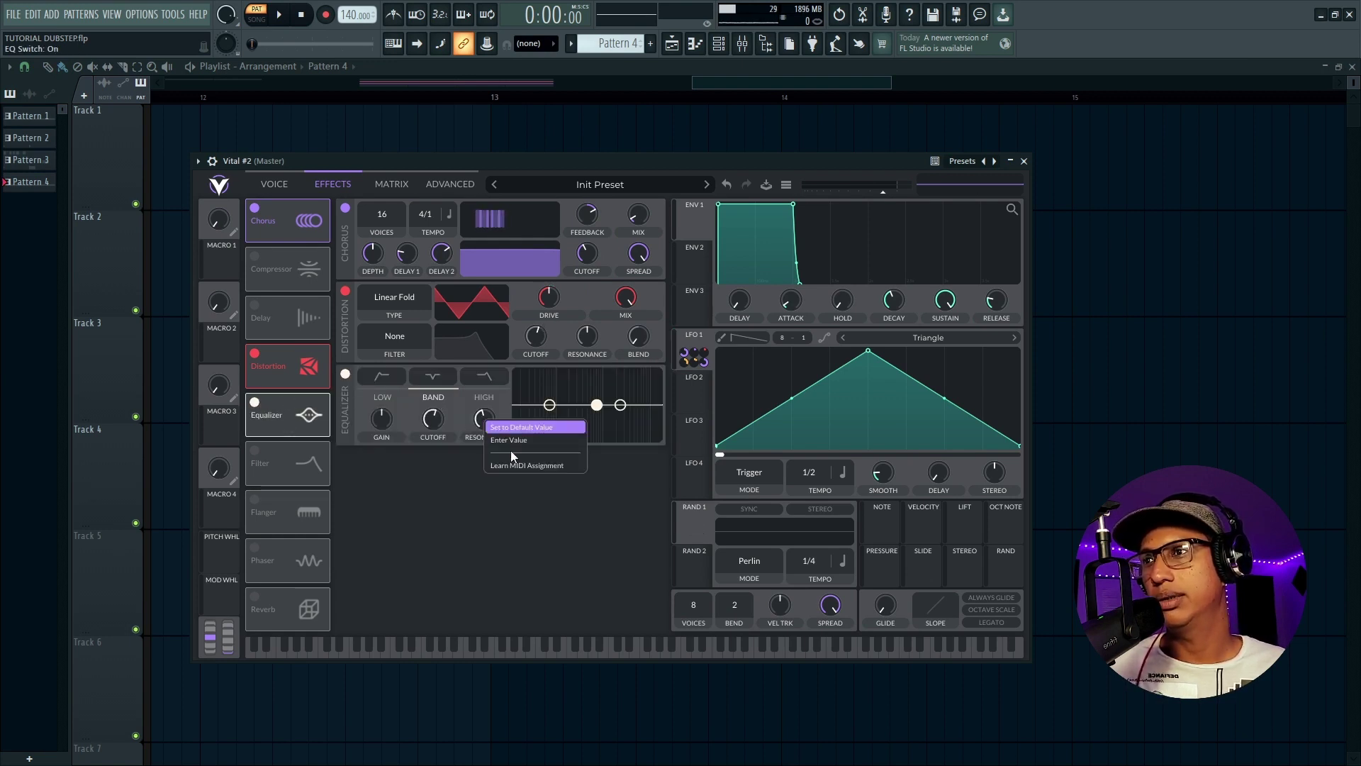
click(517, 445)
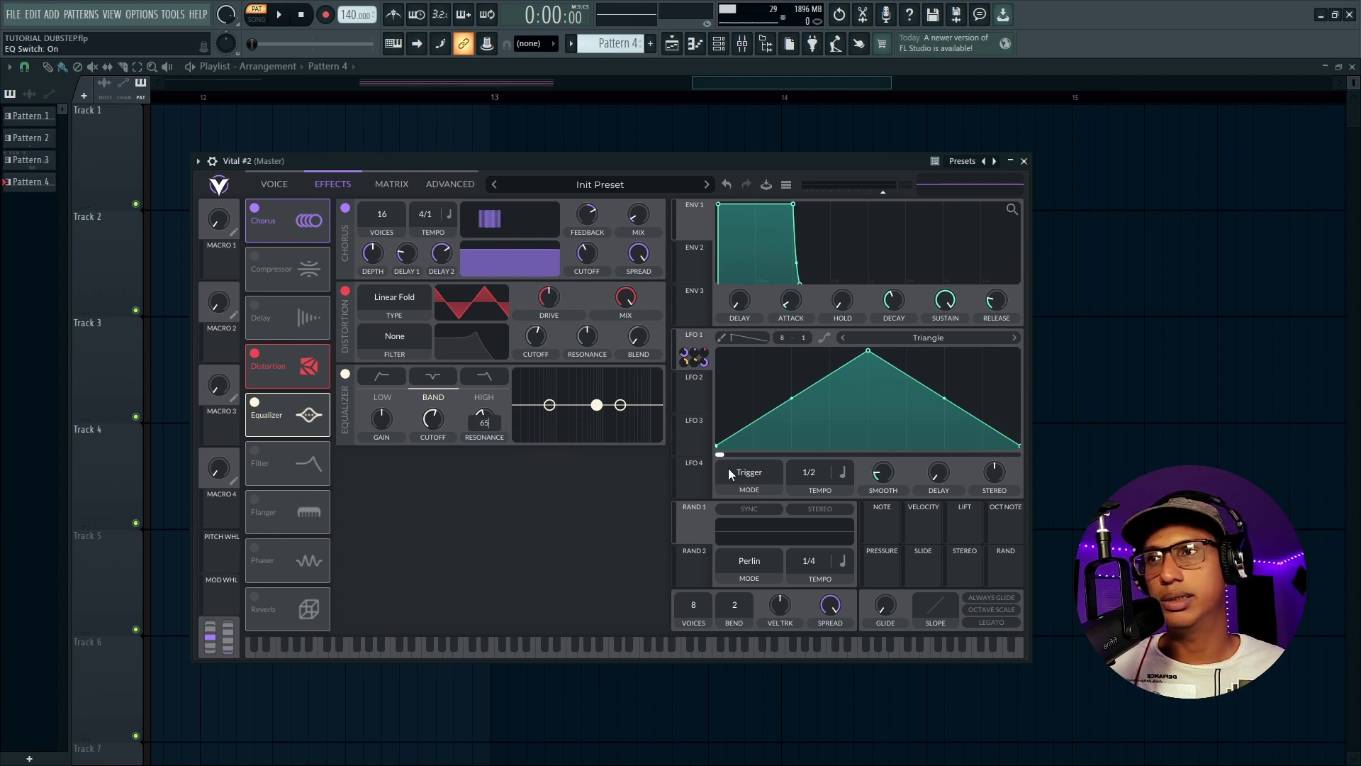
right_click(442, 423)
click(449, 441)
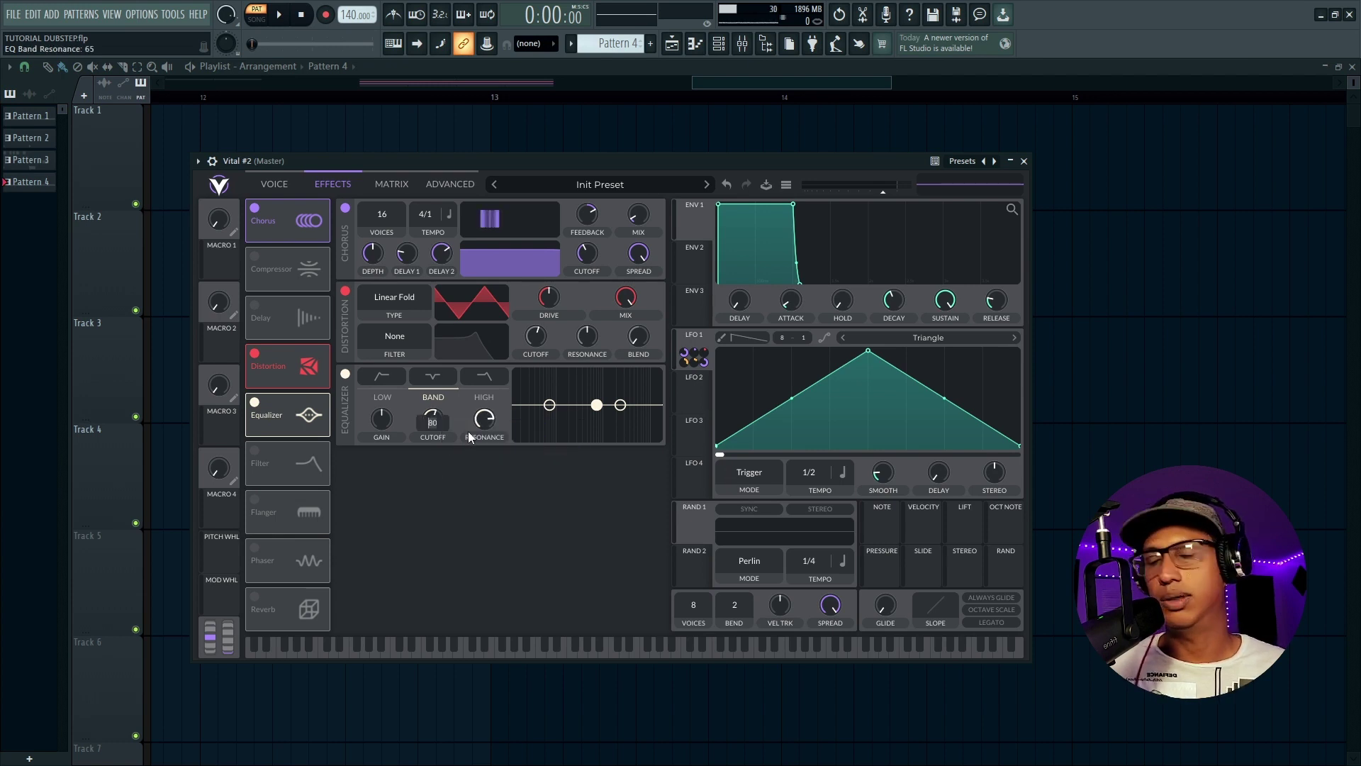
text(95)
key(Return)
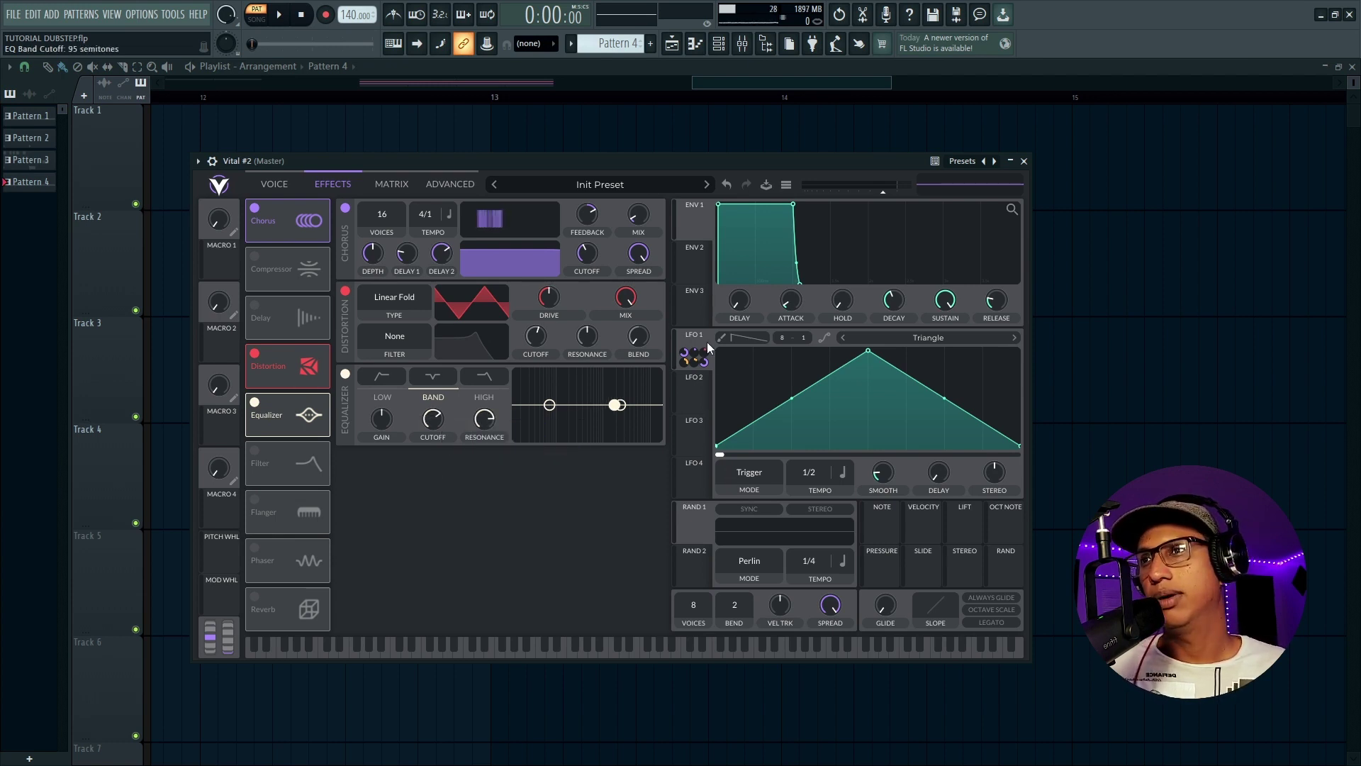
Step: Route LFO 1 to the EQ band cutoff and boost the band's gain
drag(708, 341, 434, 423)
right_click(435, 424)
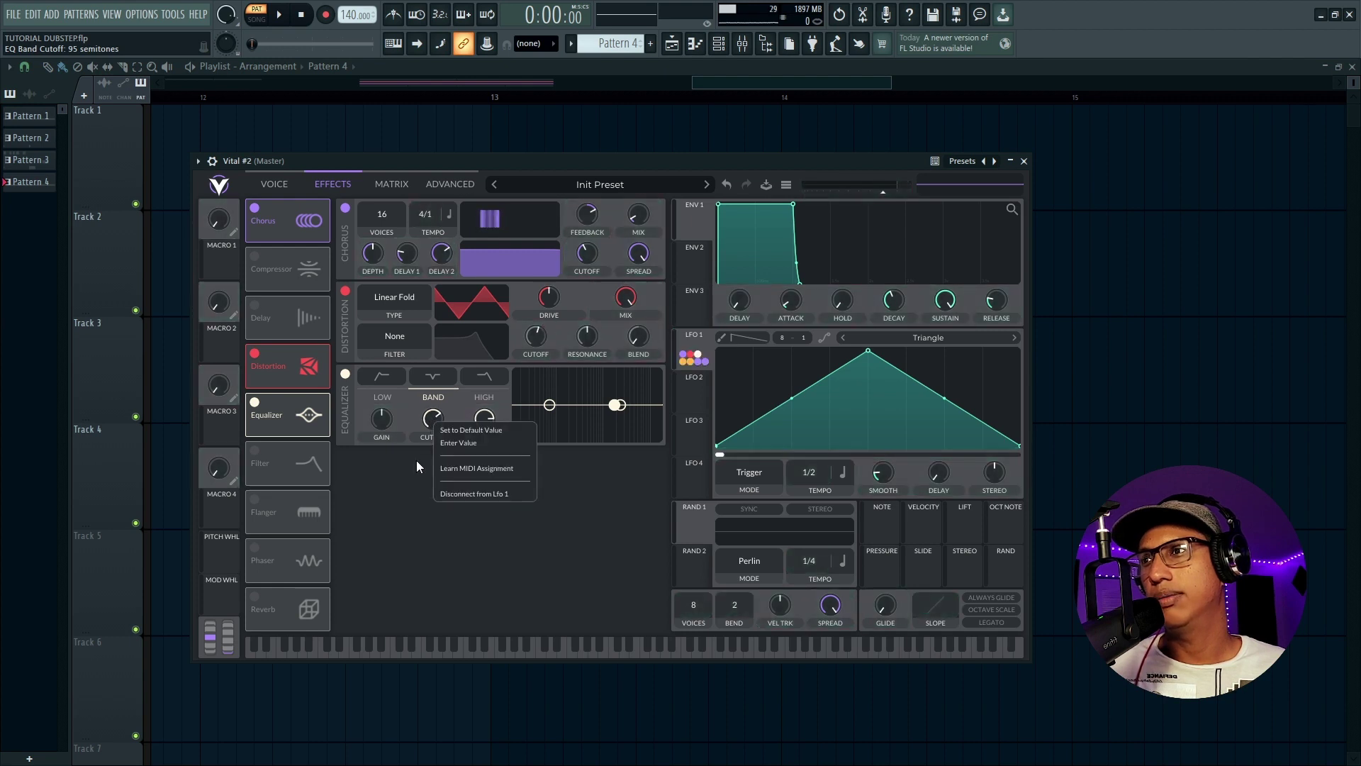
click(417, 465)
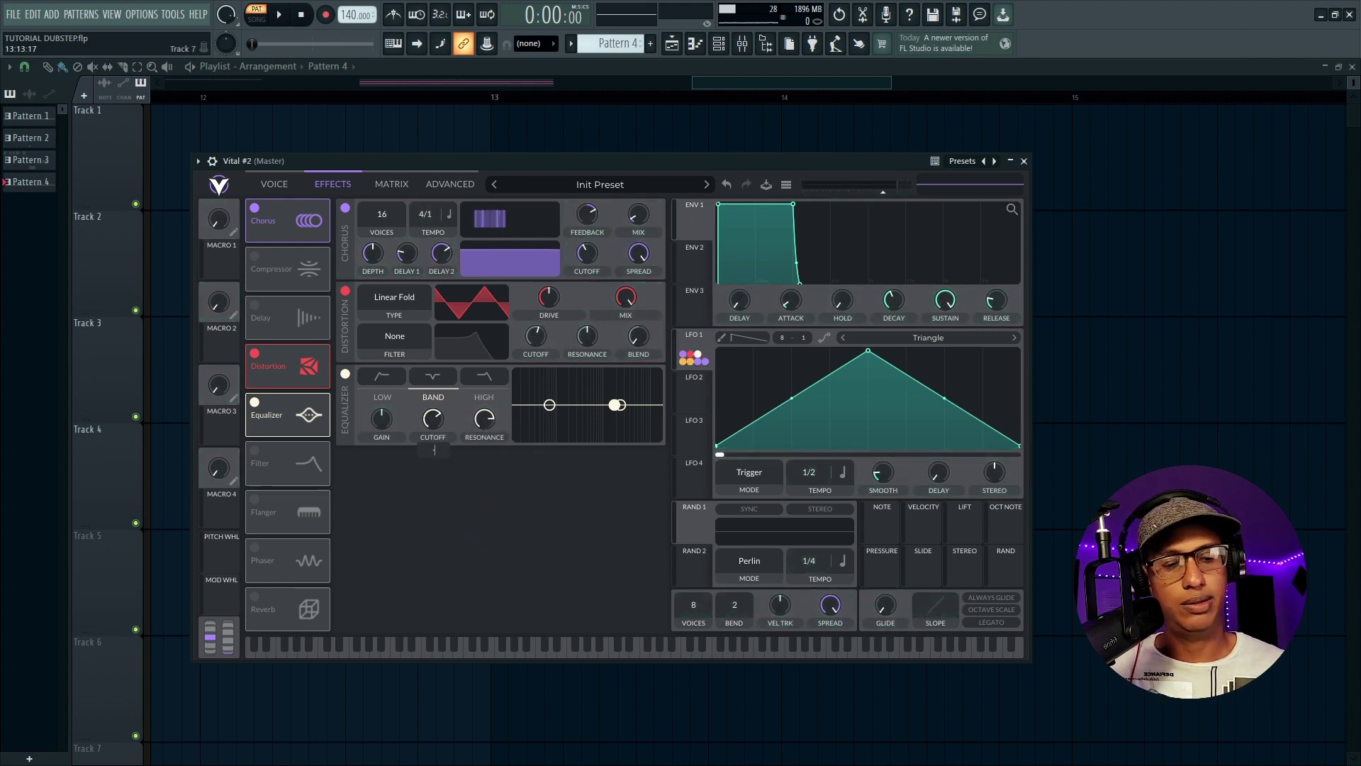
drag(385, 419, 384, 412)
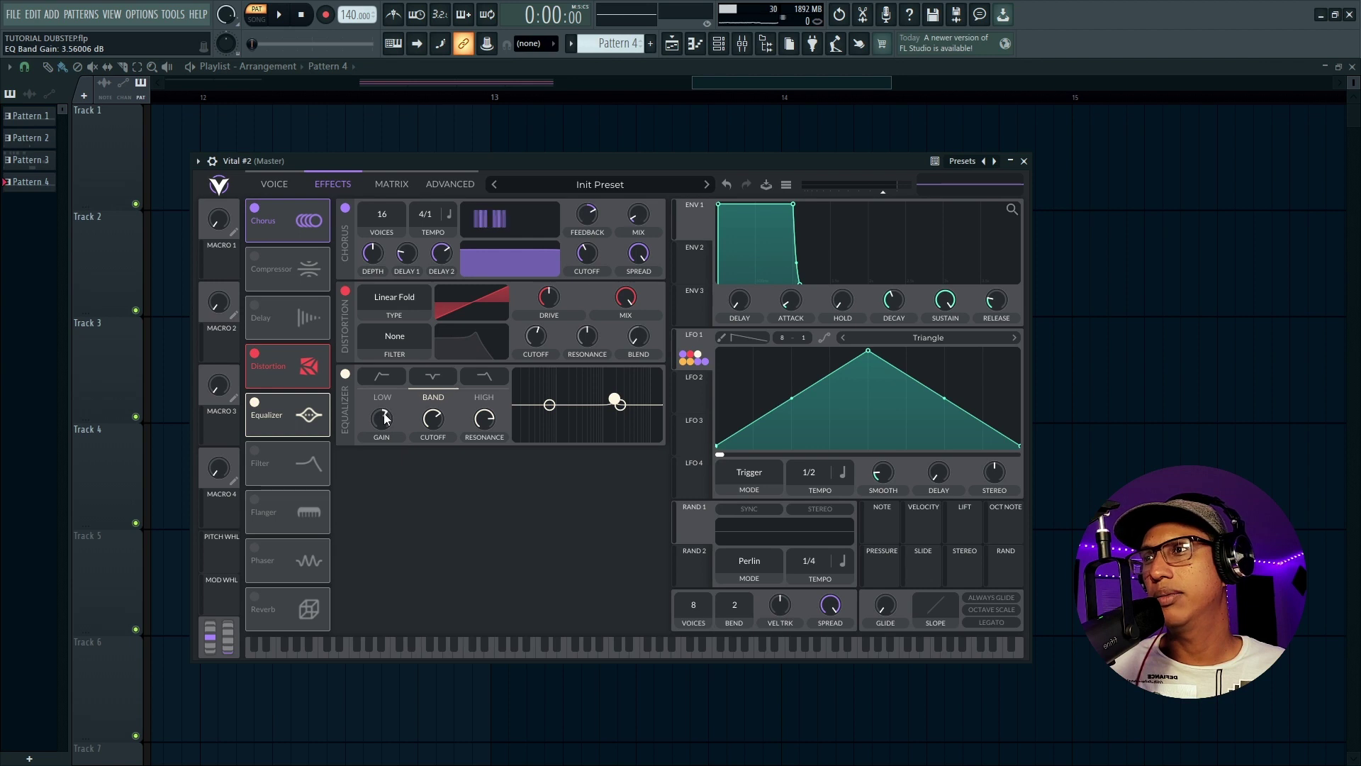
right_click(384, 413)
click(410, 434)
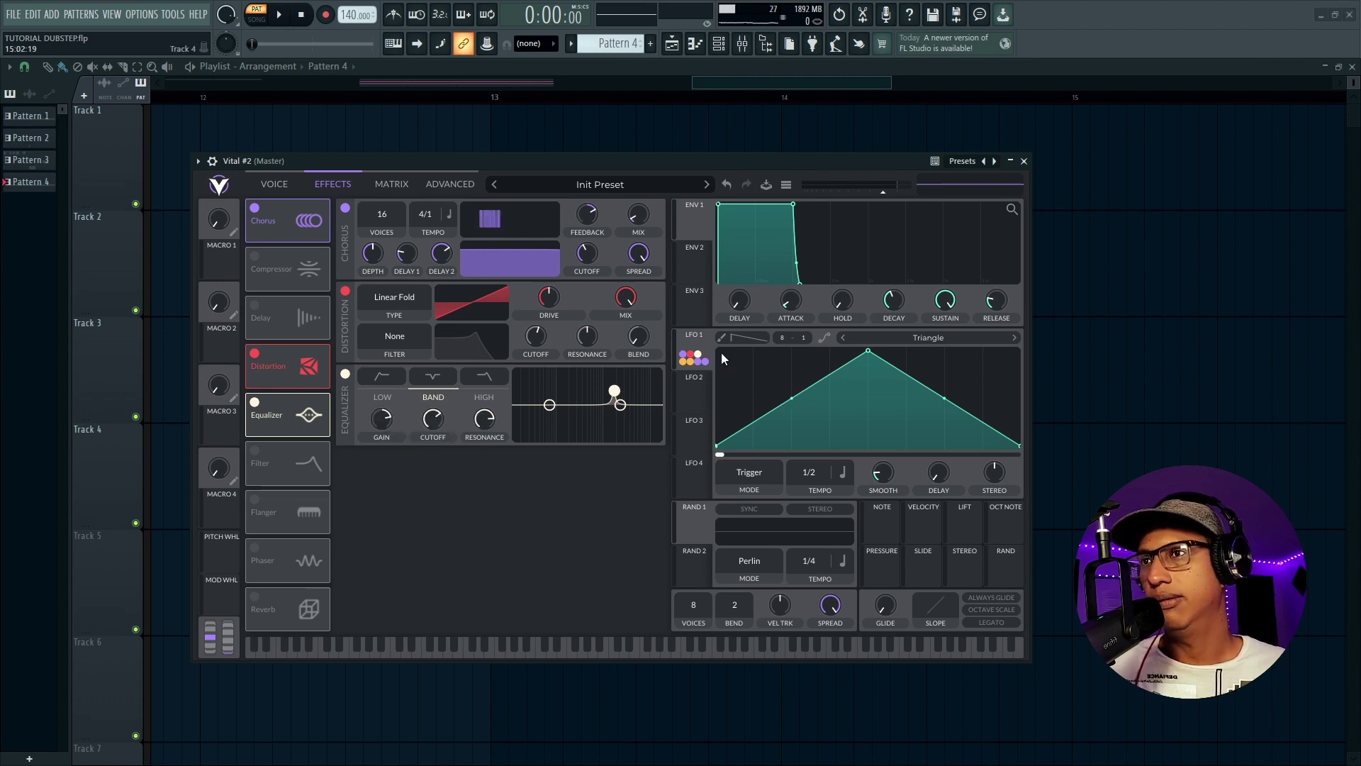
Step: Modulate the EQ band gain with LFO 1 at 7.5 and audition the bass
drag(701, 355, 385, 451)
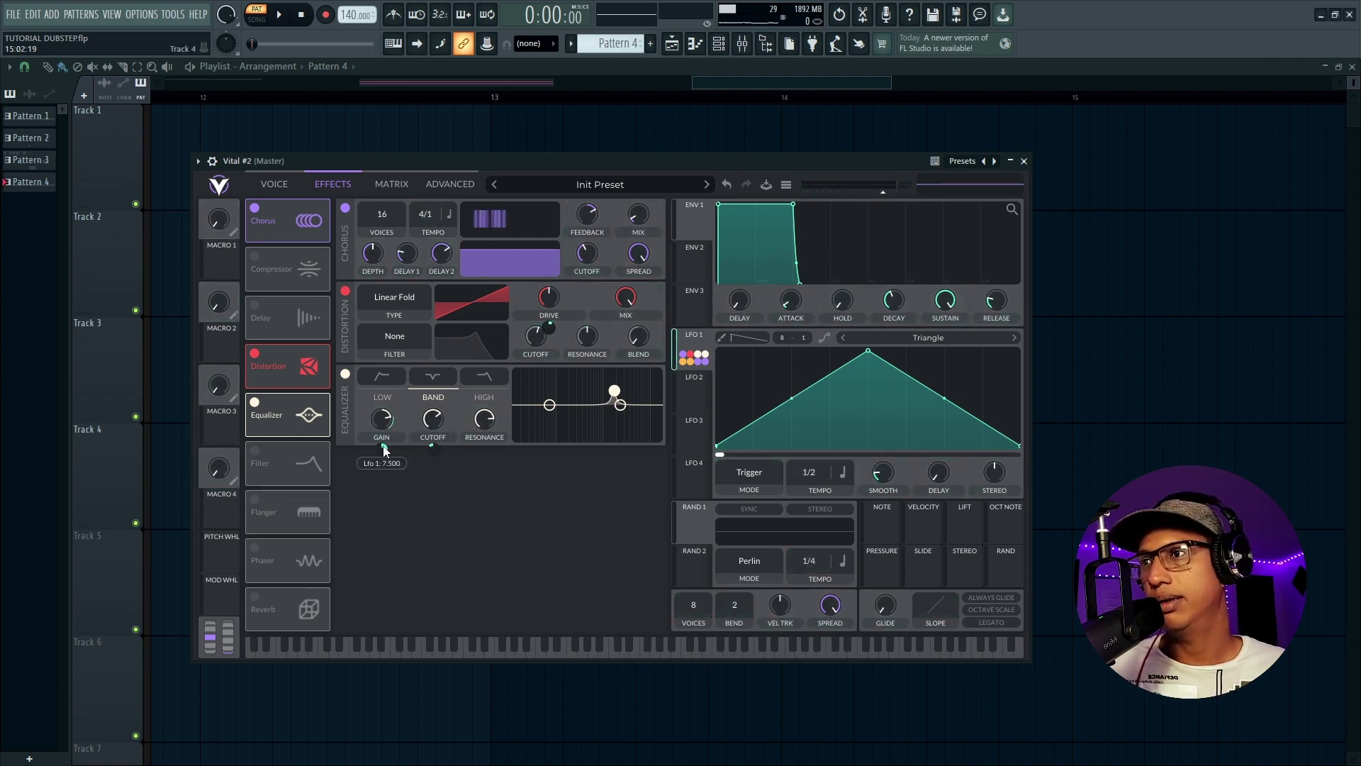
right_click(385, 450)
click(428, 535)
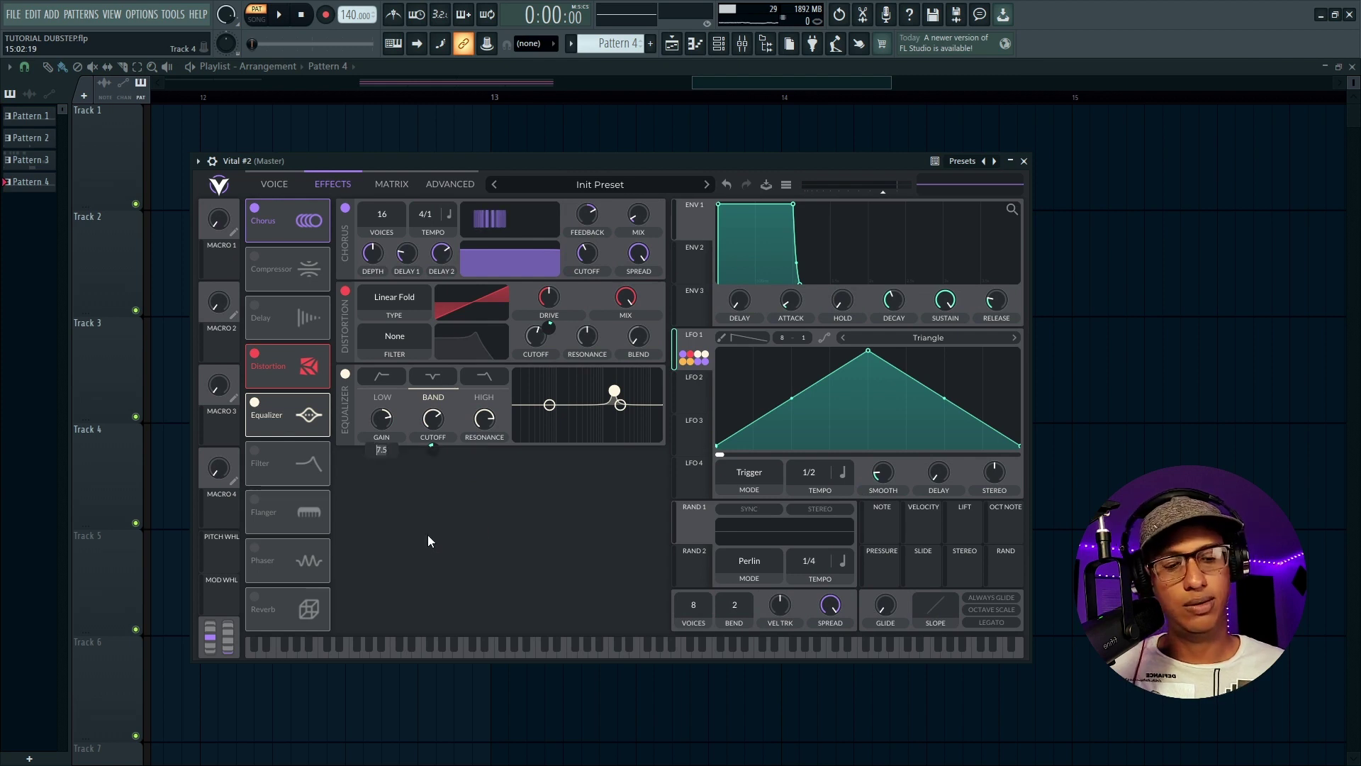
key(Return)
key(space)
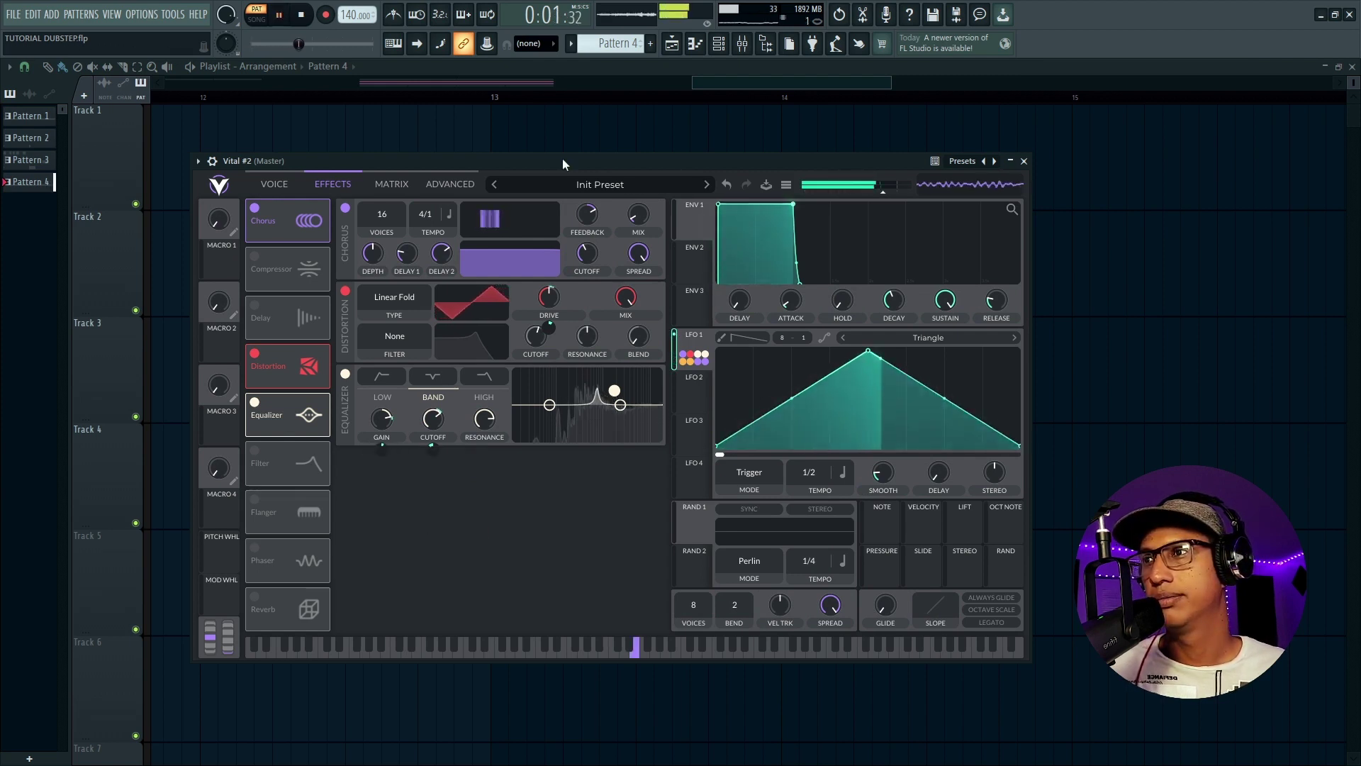
key(space)
Step: Make the EQ high band a low pass with 3 dB gain
click(482, 399)
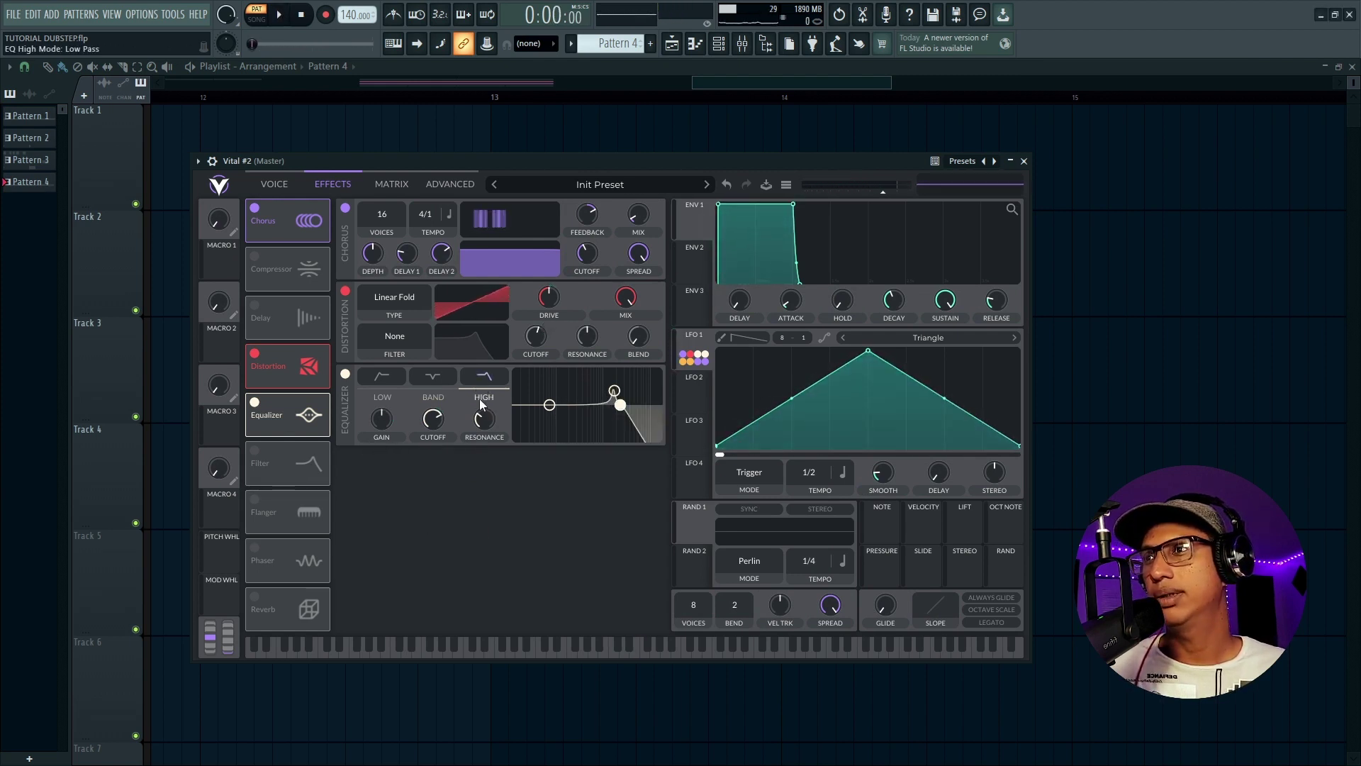
right_click(379, 421)
click(409, 447)
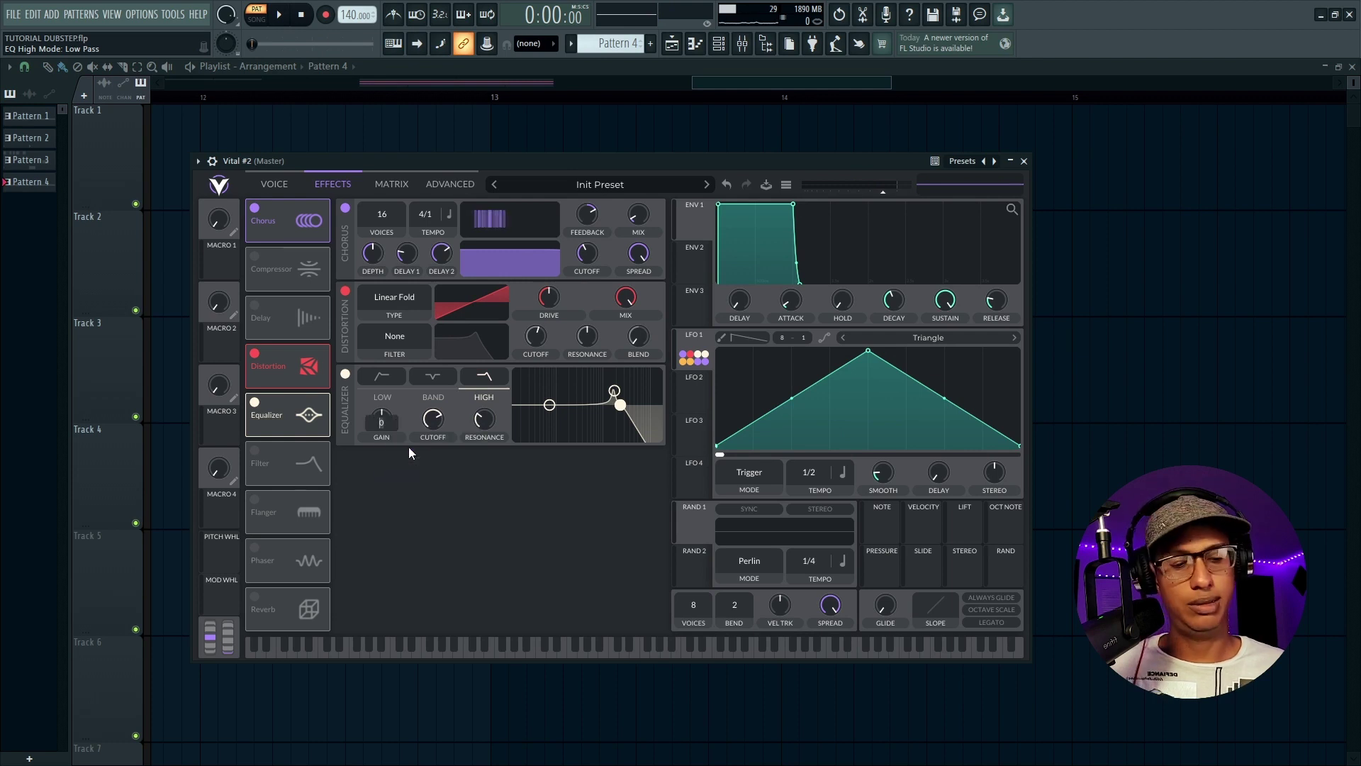
text(3)
key(Return)
Step: Set the EQ high band cutoff to 12 and lower its resonance to 5
right_click(431, 417)
click(440, 435)
text(12)
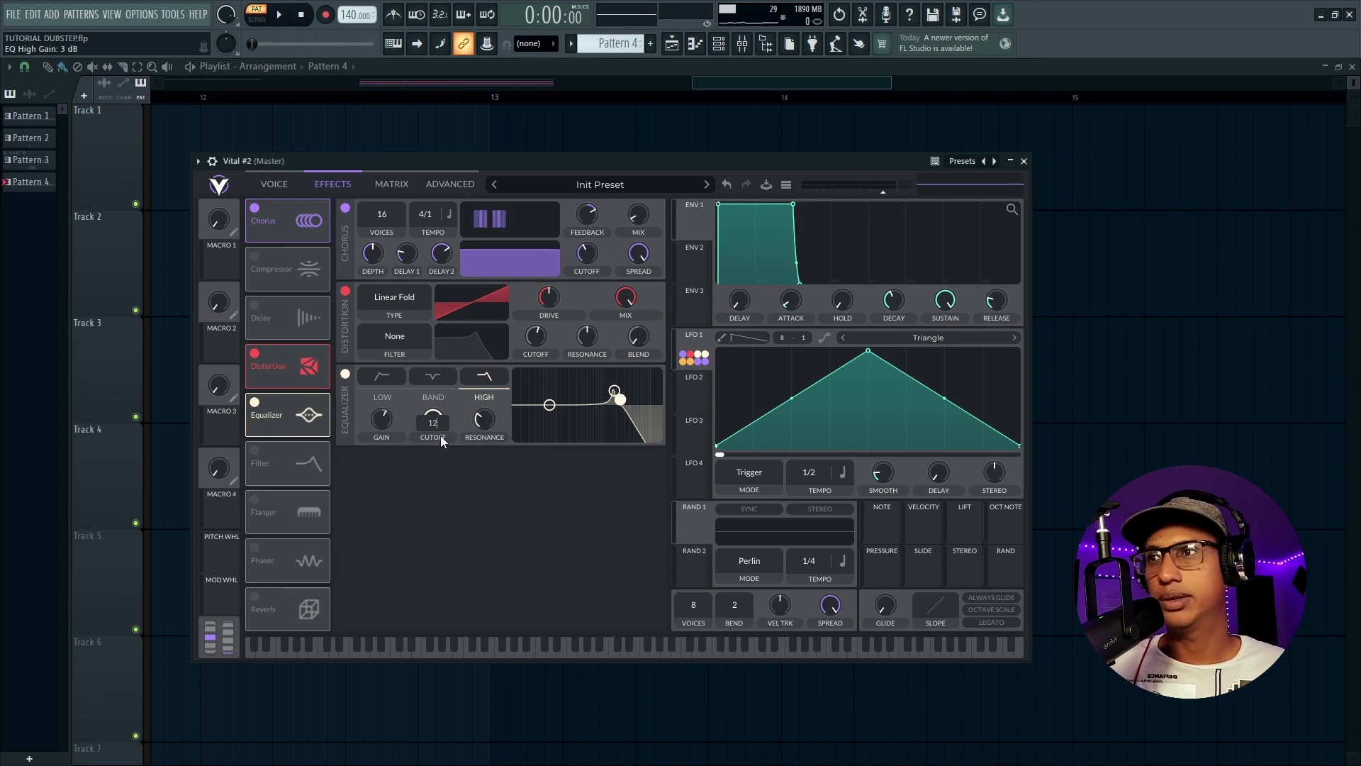
key(Return)
right_click(484, 420)
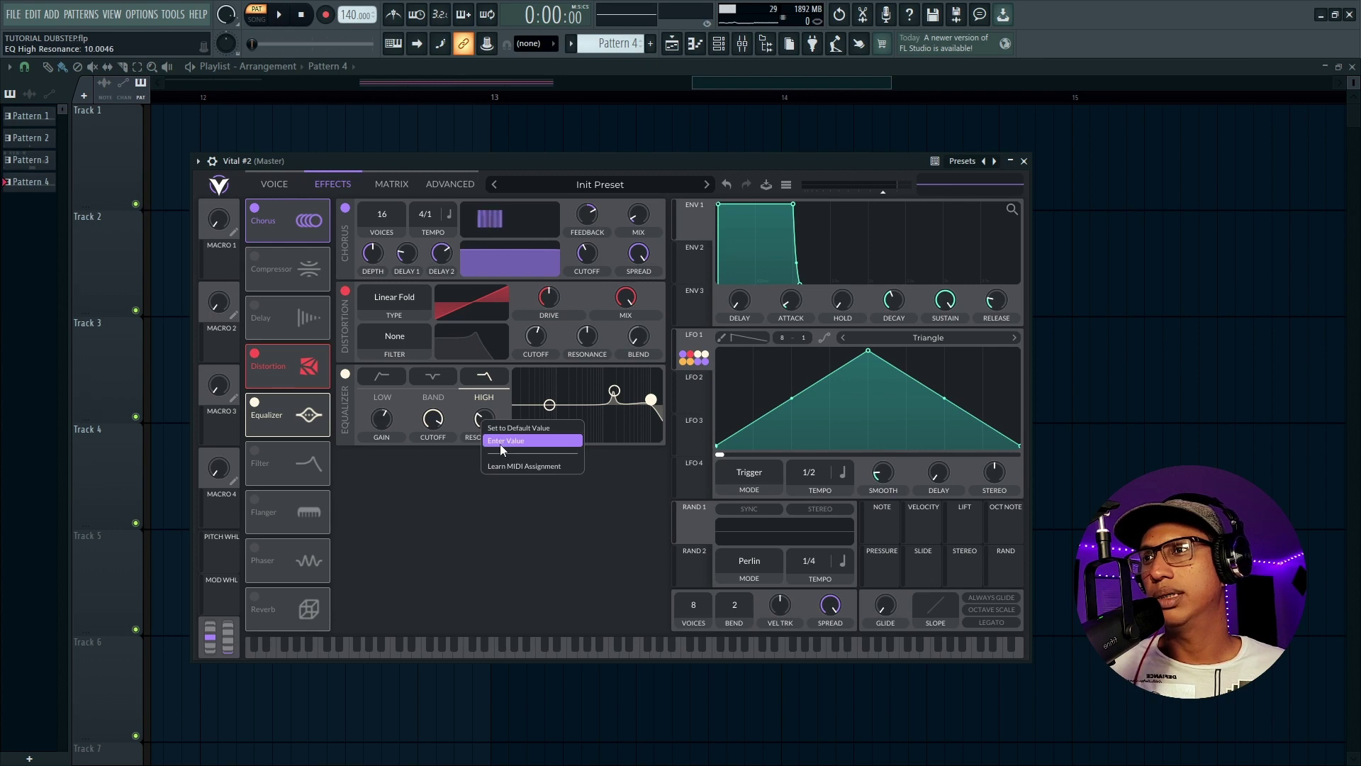
click(500, 444)
text(5)
key(Return)
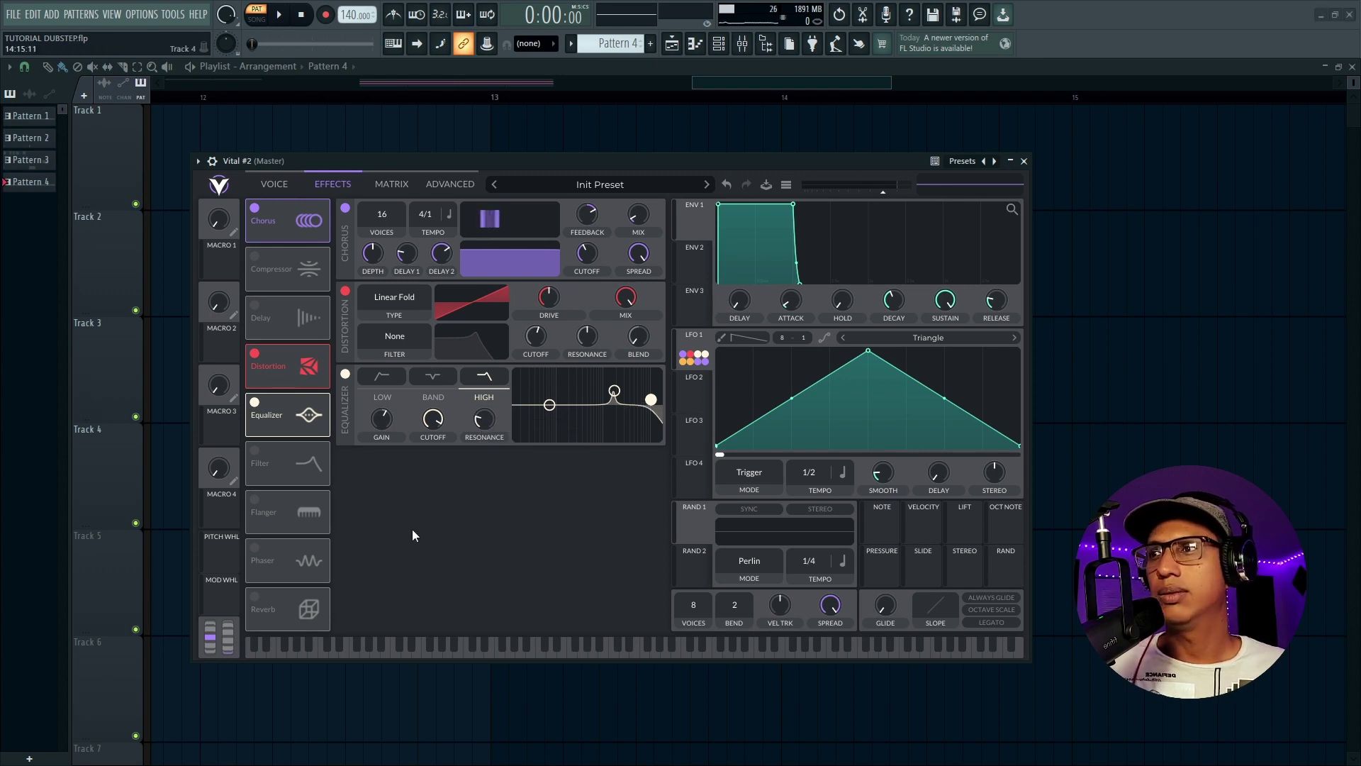
Step: Switch on the reverb and lower its low shelf to -3.9 dB
click(255, 599)
right_click(639, 465)
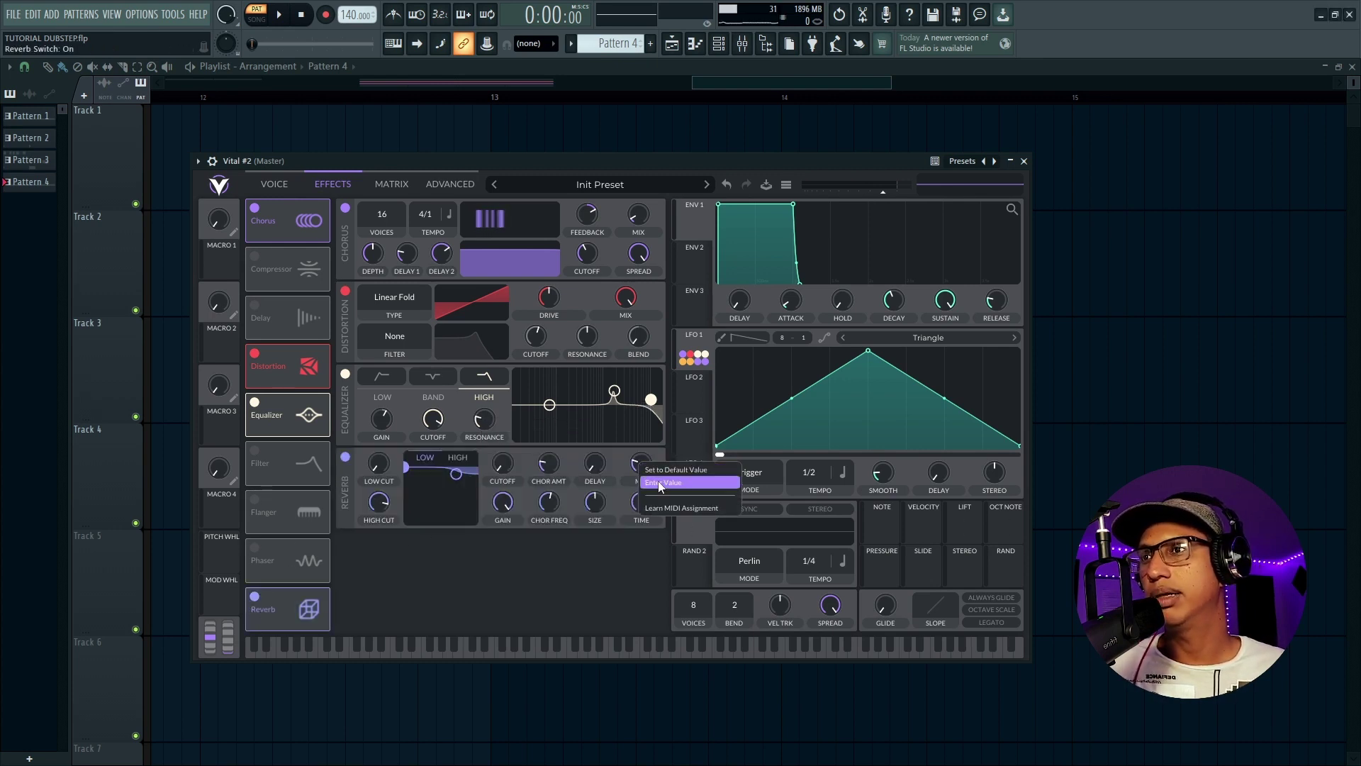
click(659, 483)
drag(405, 467, 428, 522)
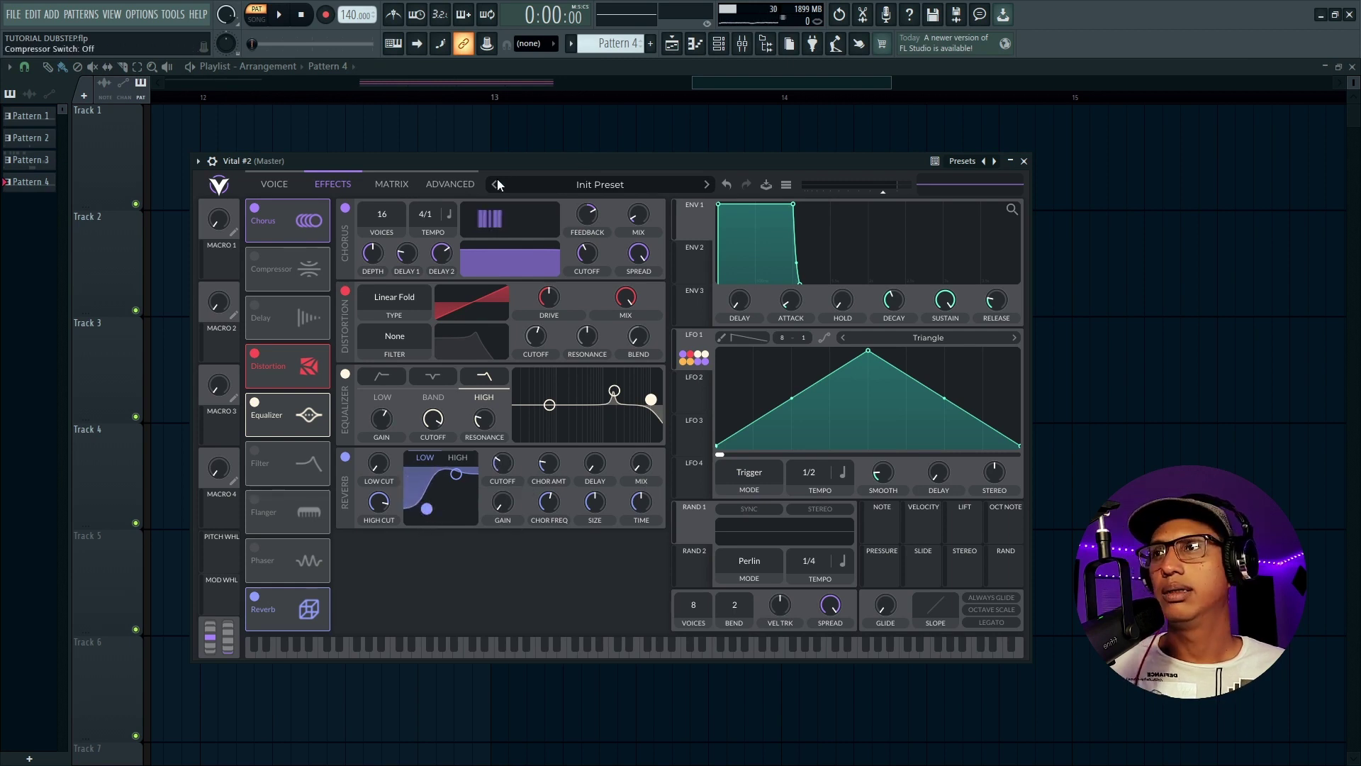
Step: Move the compressor to the end of the effects chain, enable it, and play the patch
drag(286, 263, 307, 614)
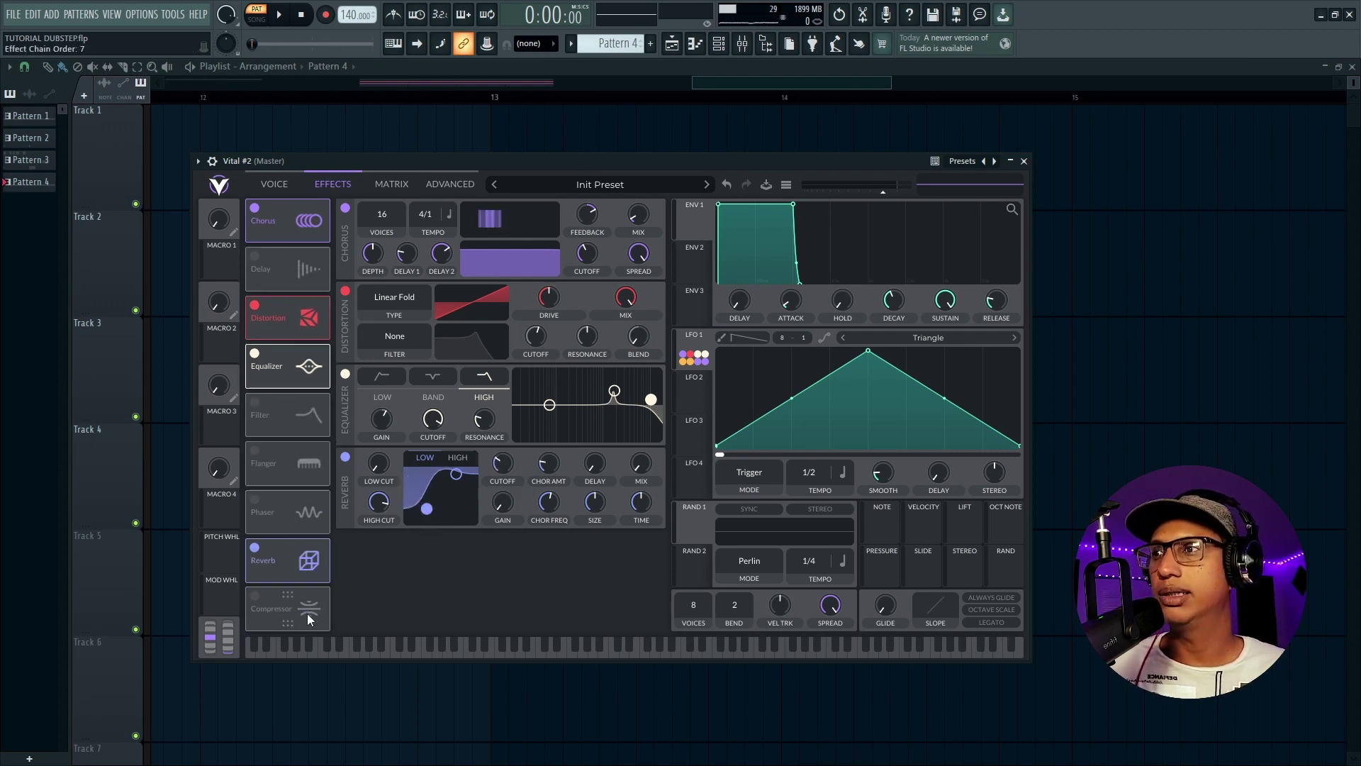
click(255, 597)
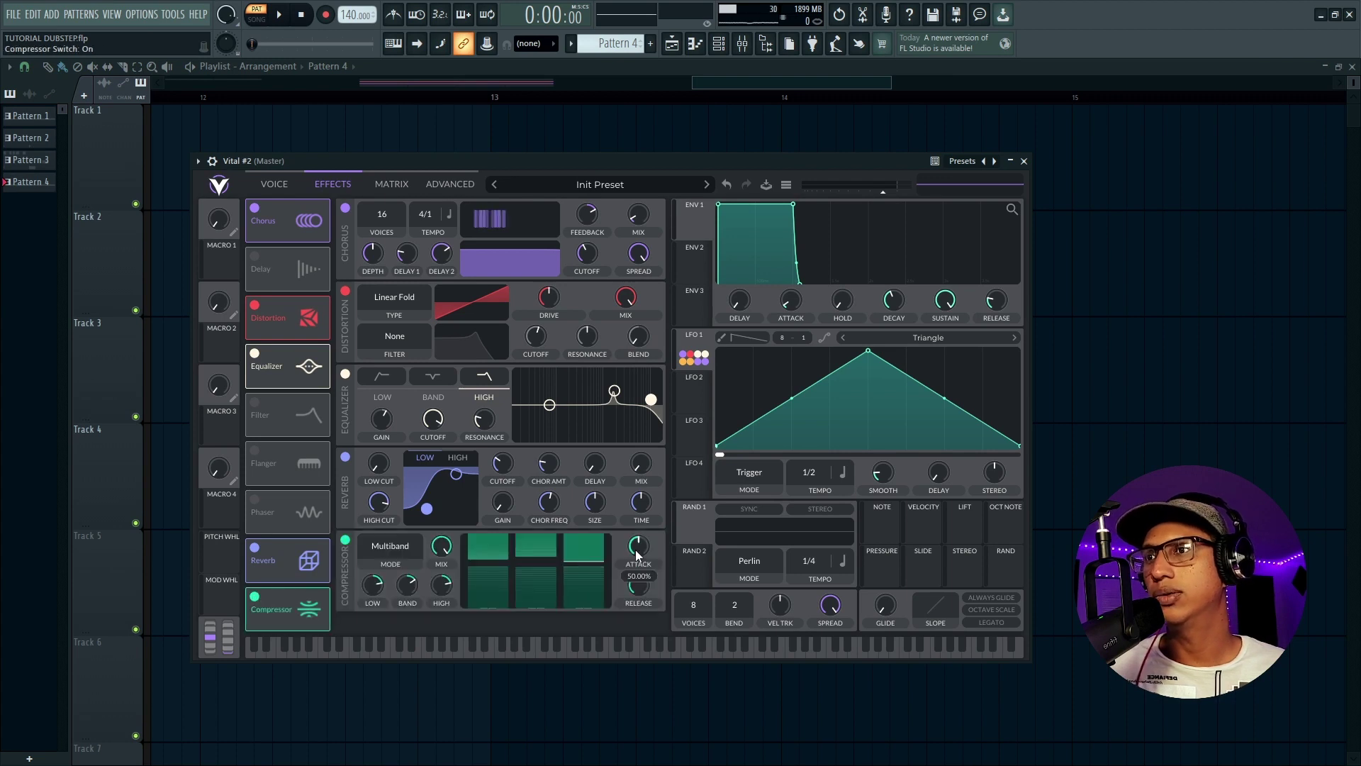
drag(646, 160, 650, 159)
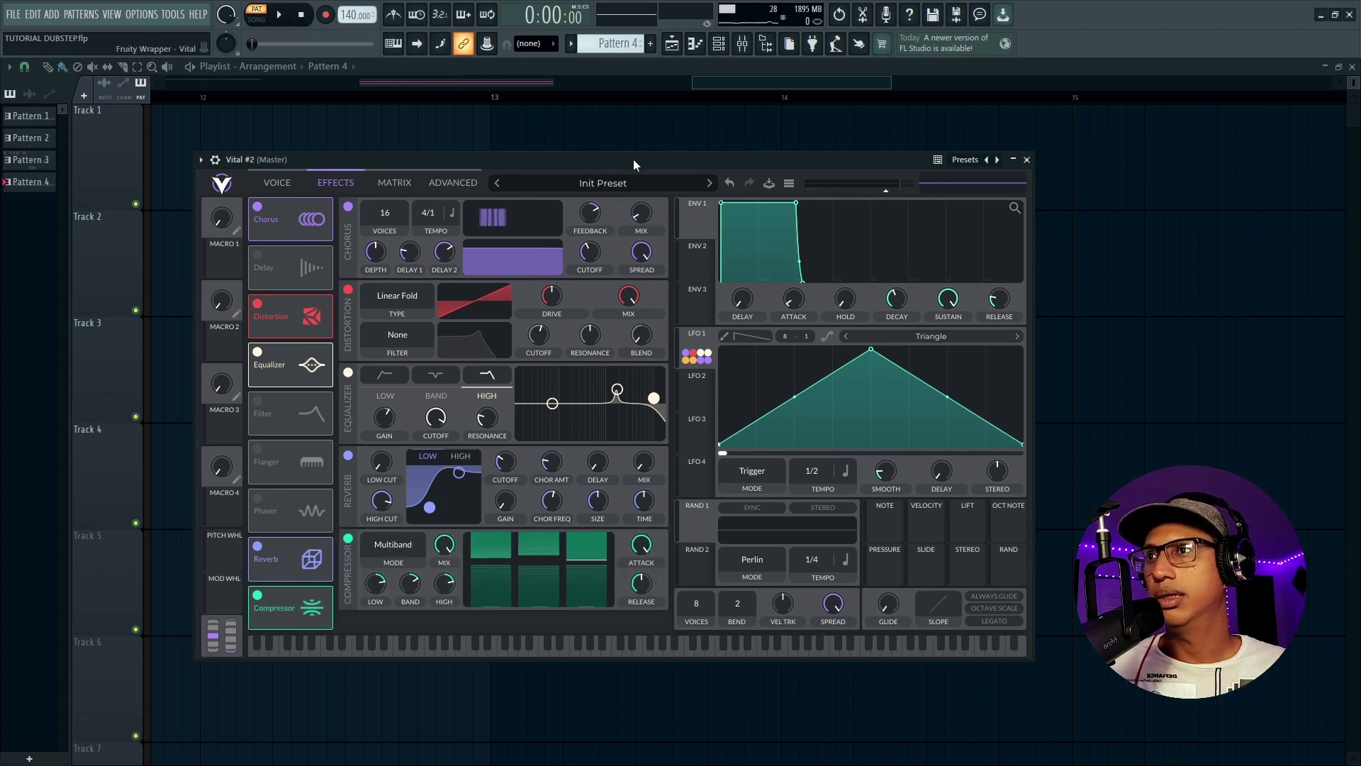
click(295, 177)
key(space)
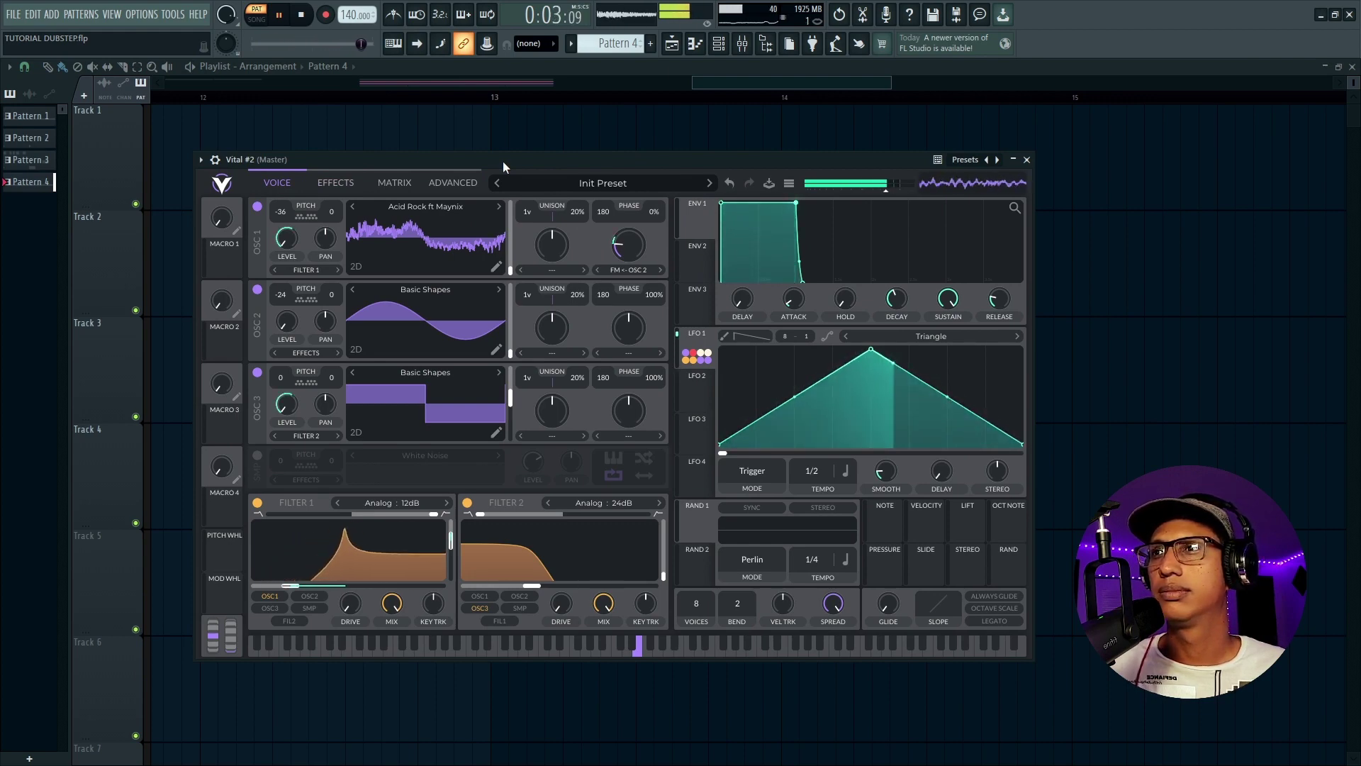
Step: Route LFO 2 into the LFO's tempo with a modulation amount of 5
key(space)
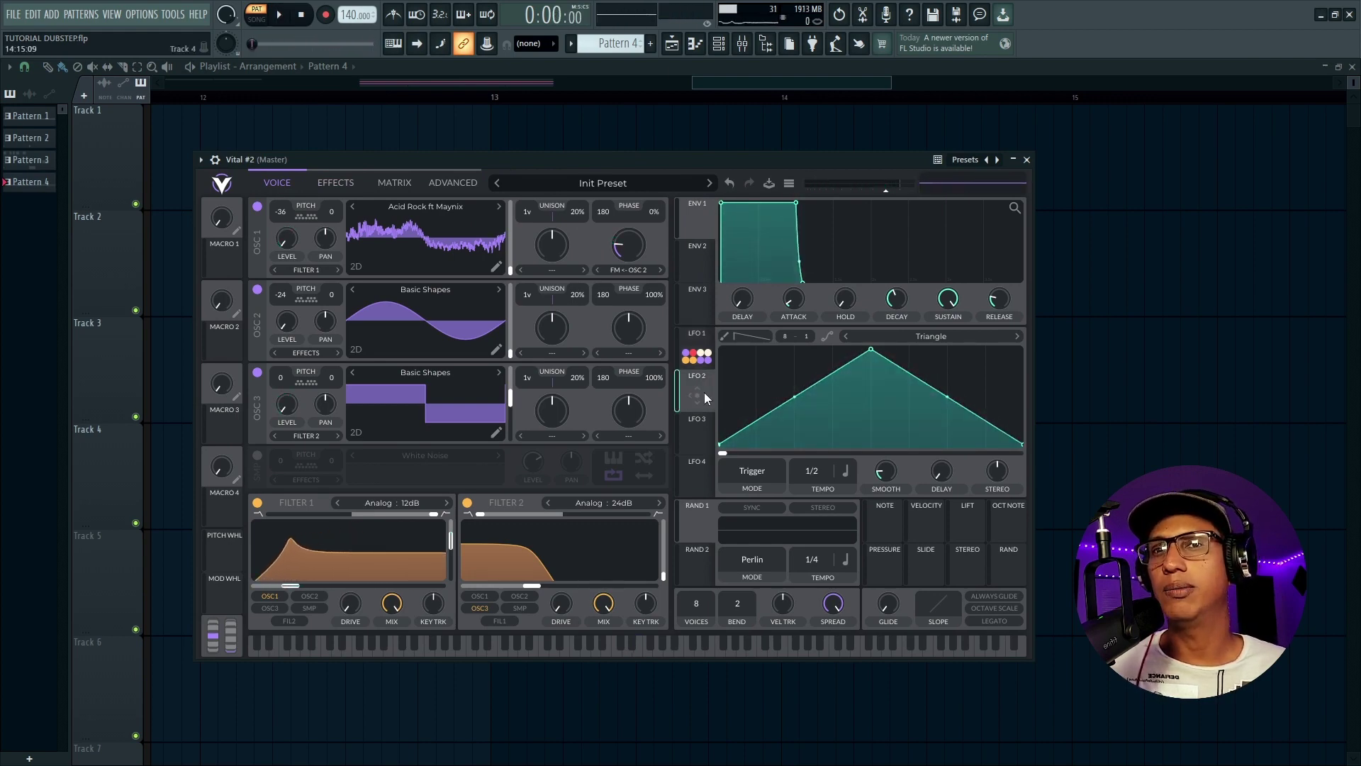
mouse_move(695, 395)
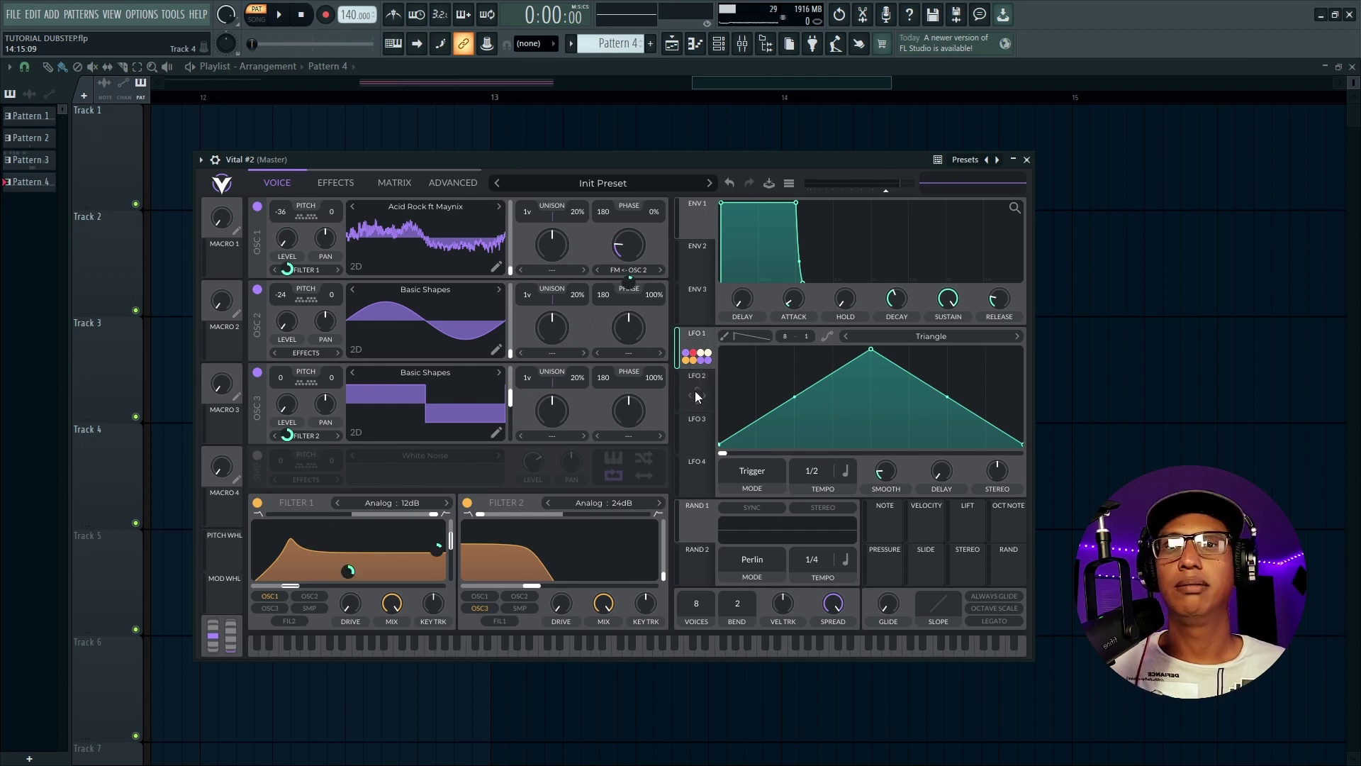
drag(696, 395, 812, 473)
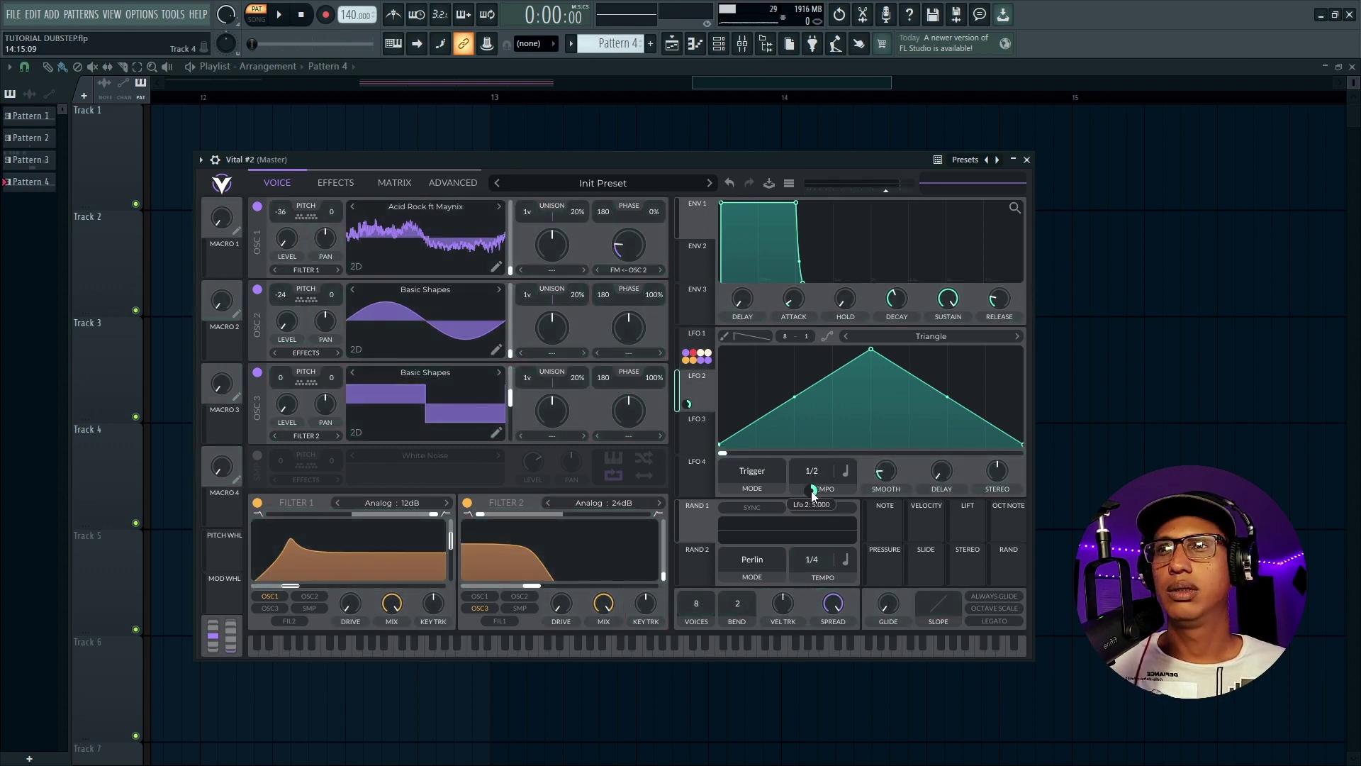
right_click(813, 490)
click(831, 575)
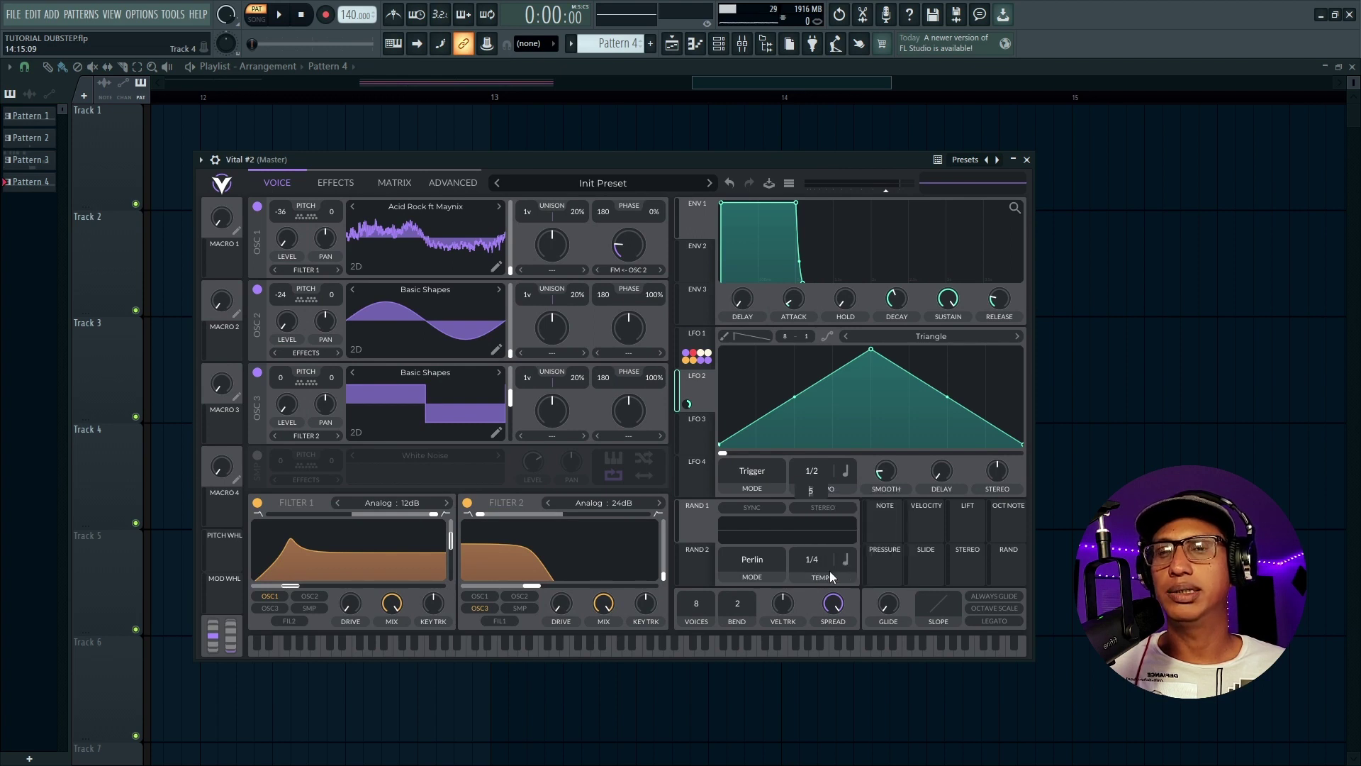
text(5)
key(Return)
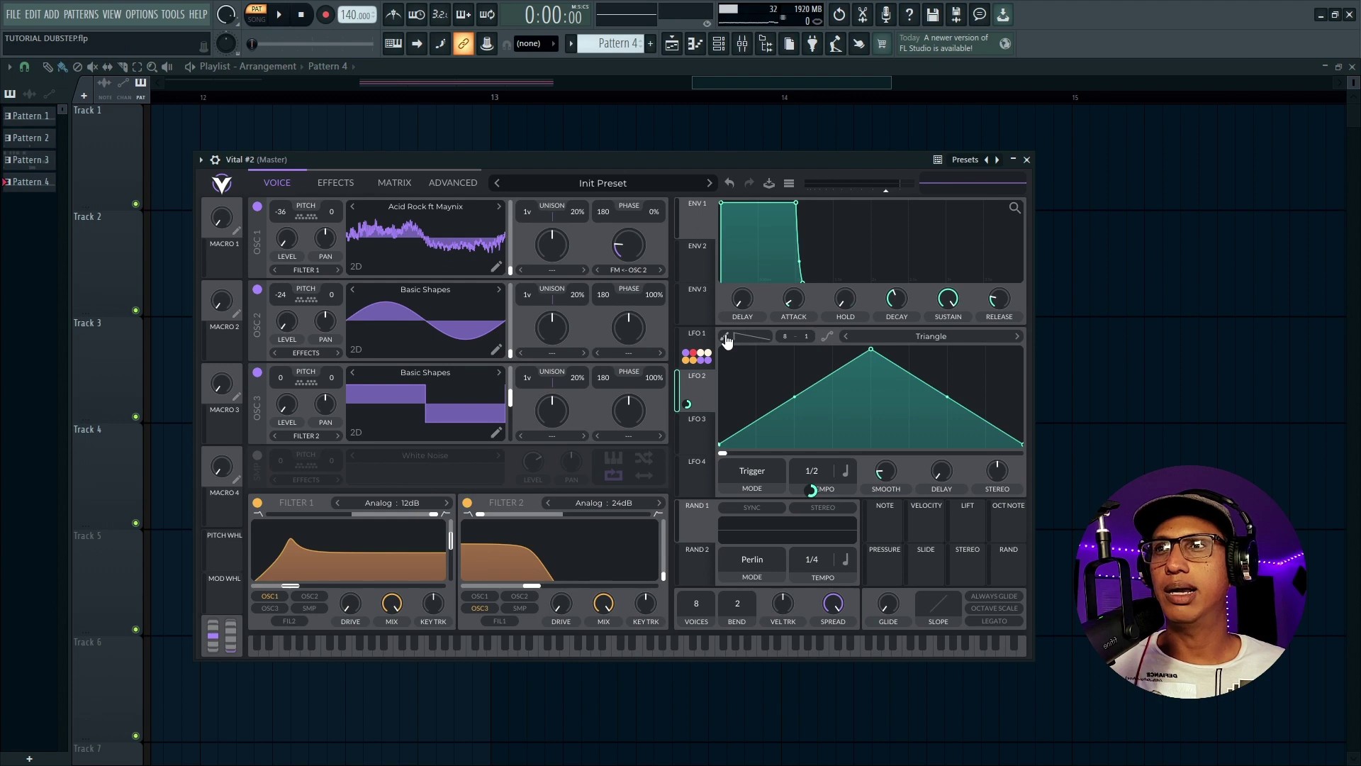
Step: Switch the LFO to step drawing and paint an eight-step alternating pattern
click(725, 337)
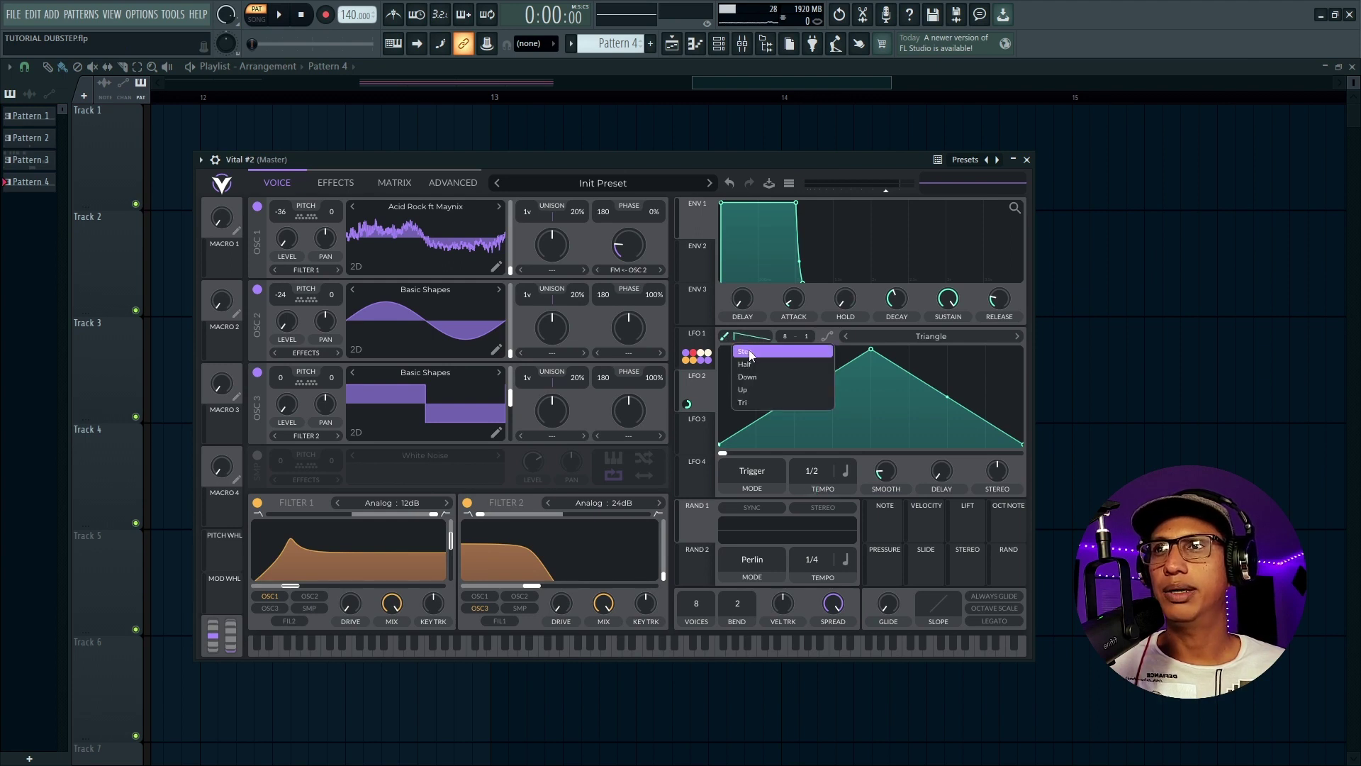
click(756, 350)
click(737, 407)
click(768, 427)
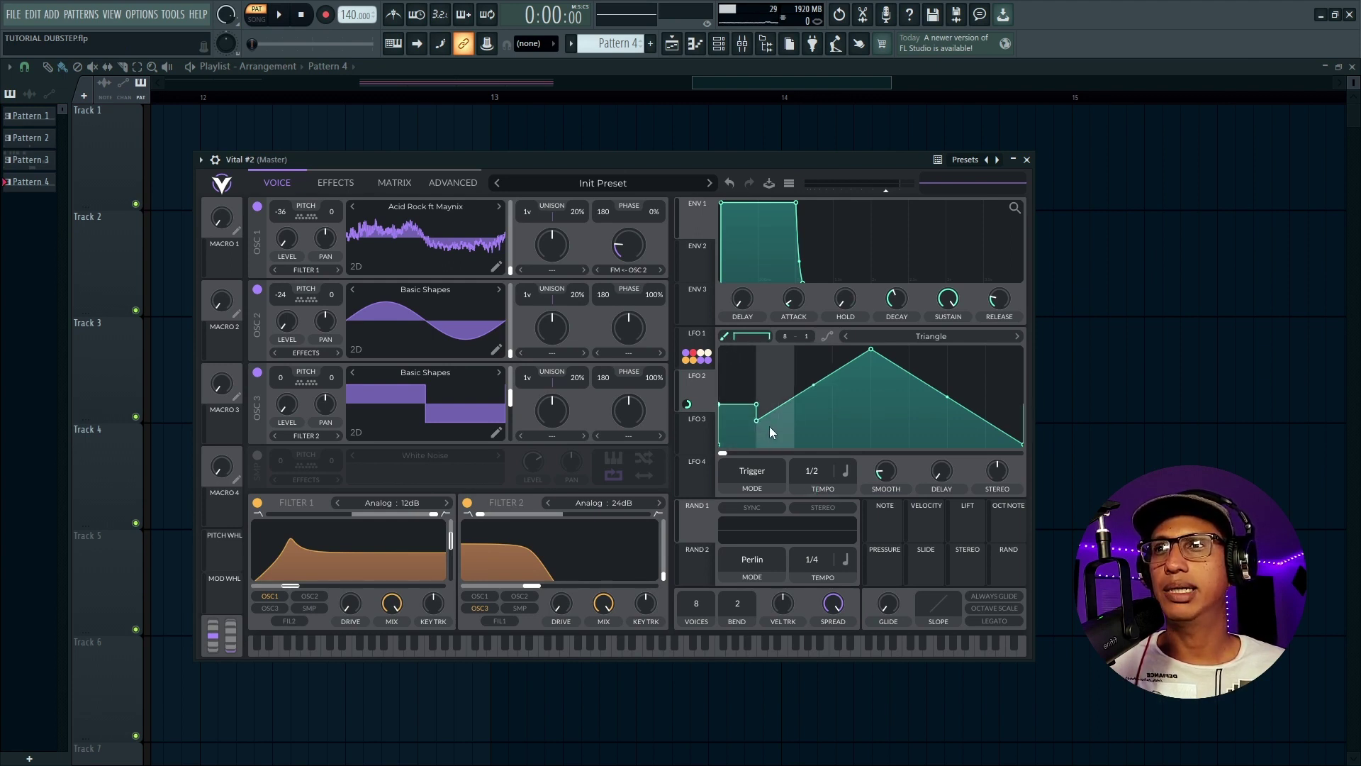
click(812, 415)
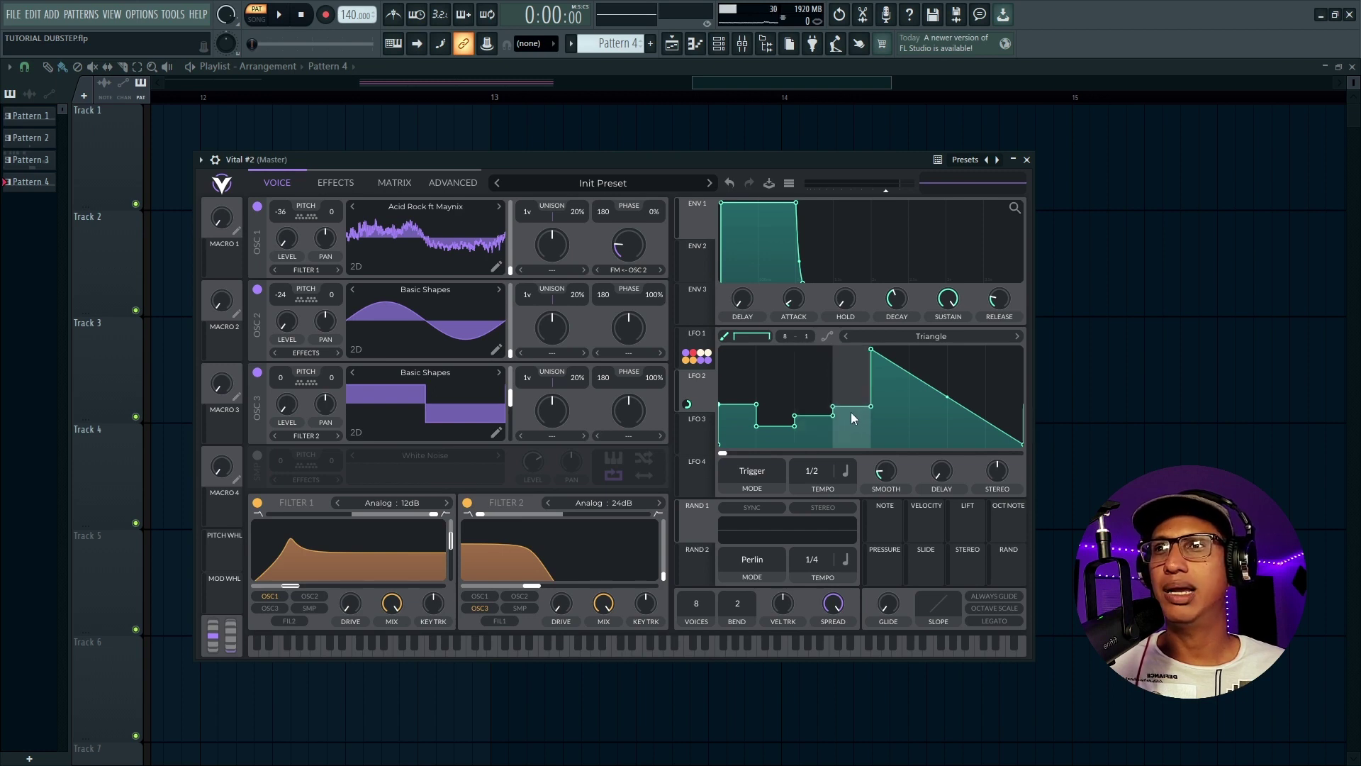
click(851, 437)
click(884, 408)
click(929, 437)
click(967, 412)
click(994, 435)
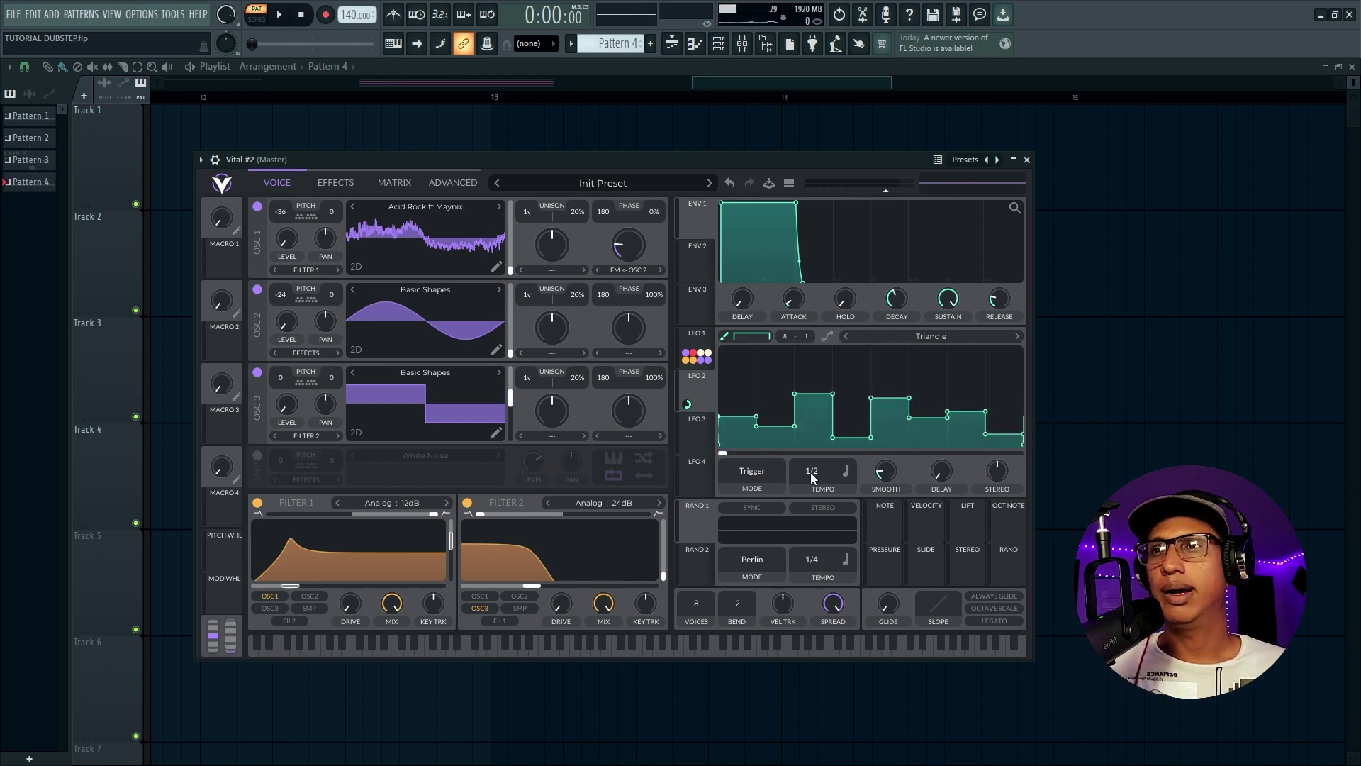
Step: Set the stepped LFO to 2/1, lower the third and fourth steps, and route LFO 3 to oscillator 1's FM
drag(810, 472, 810, 477)
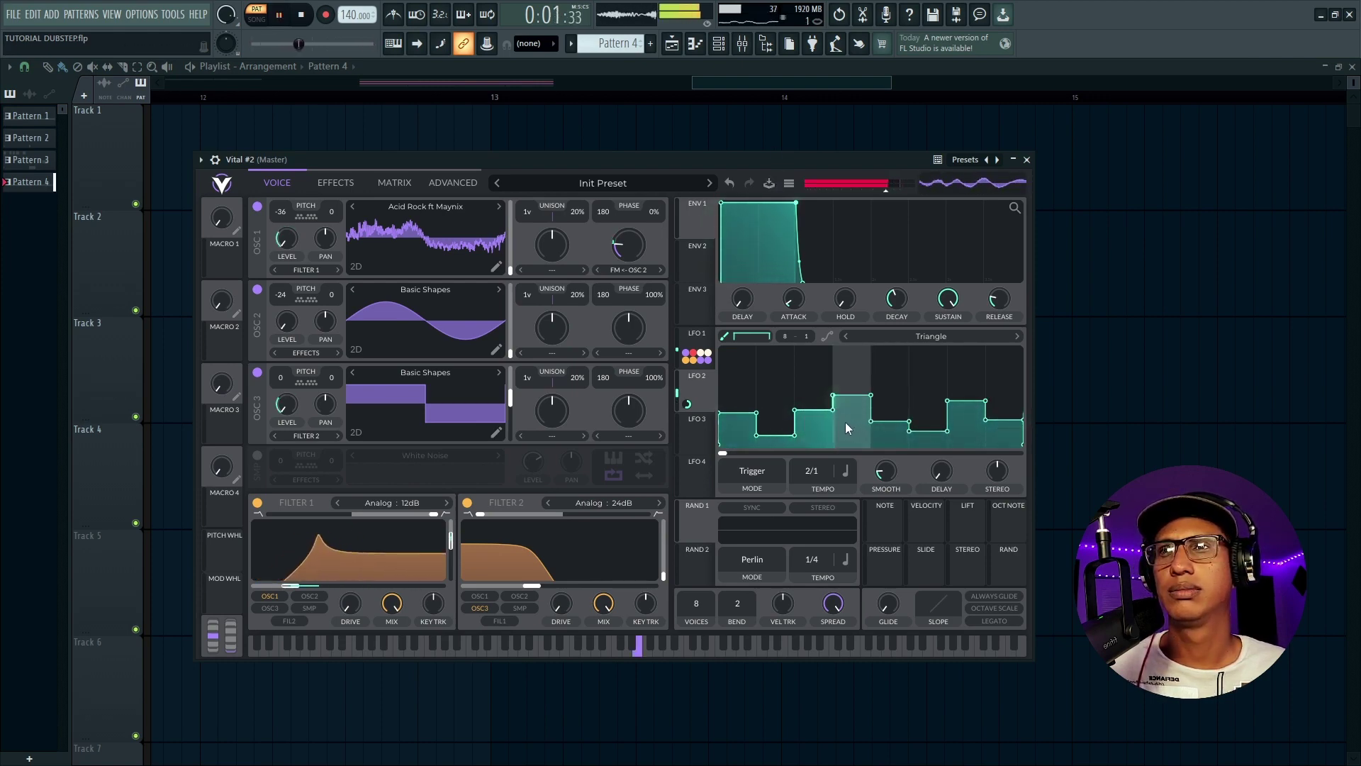
click(854, 401)
click(818, 416)
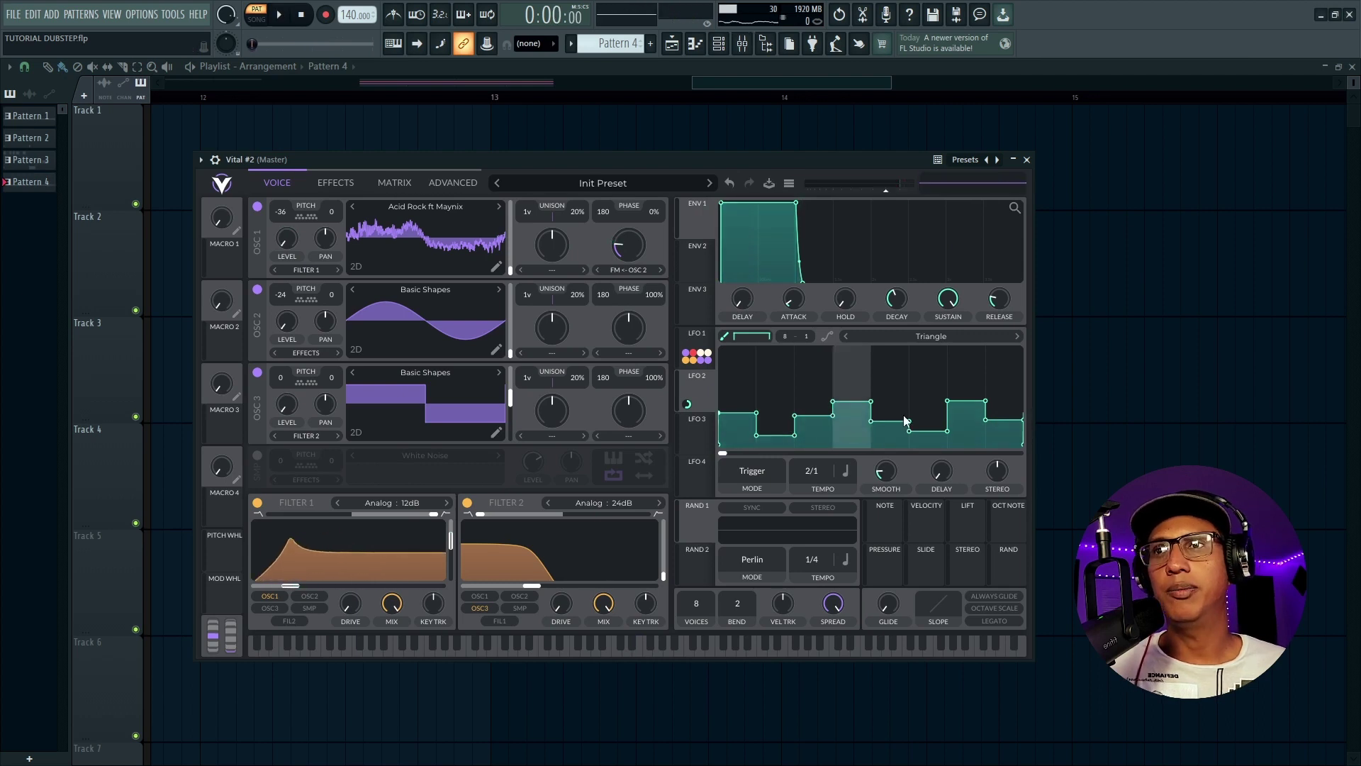
key(space)
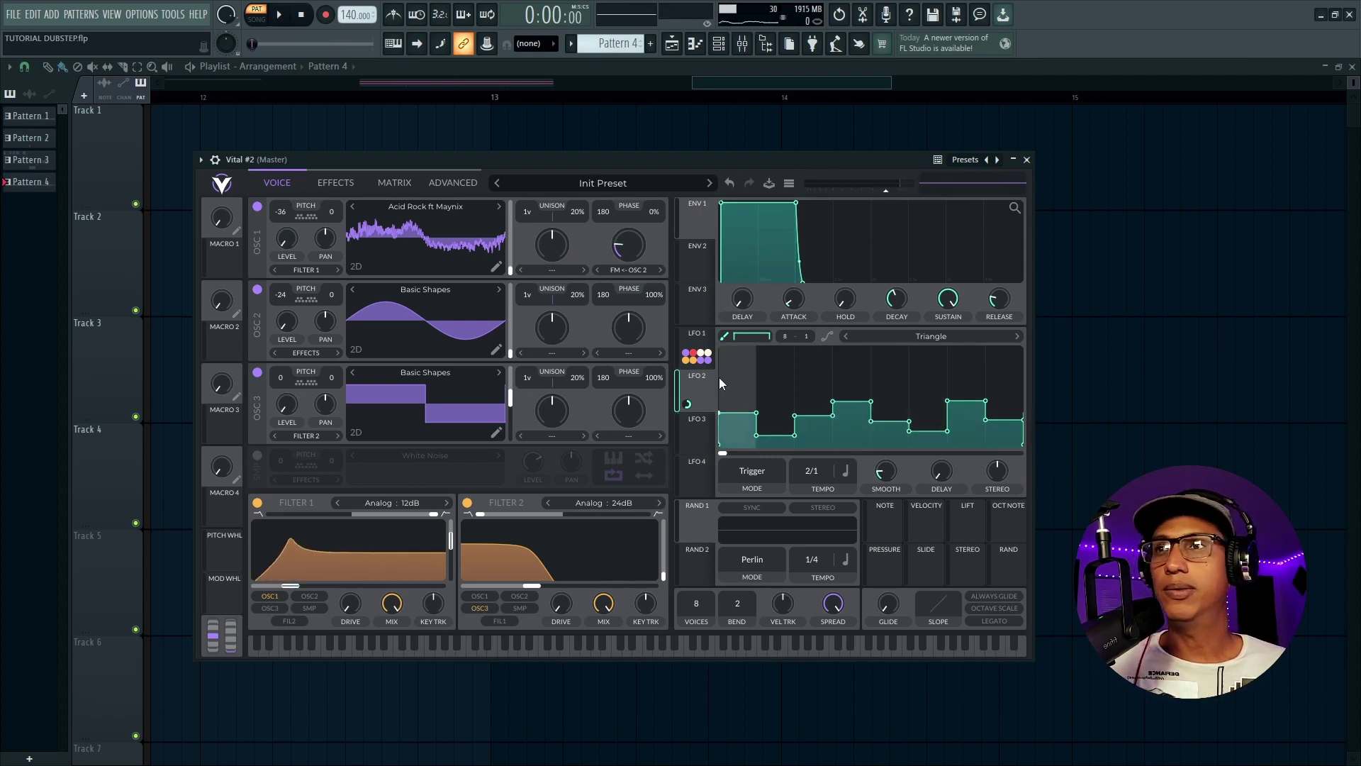
drag(632, 369, 629, 249)
Step: Set LFO 3's modulation of oscillator 1's FM amount to exactly 0.1
right_click(629, 283)
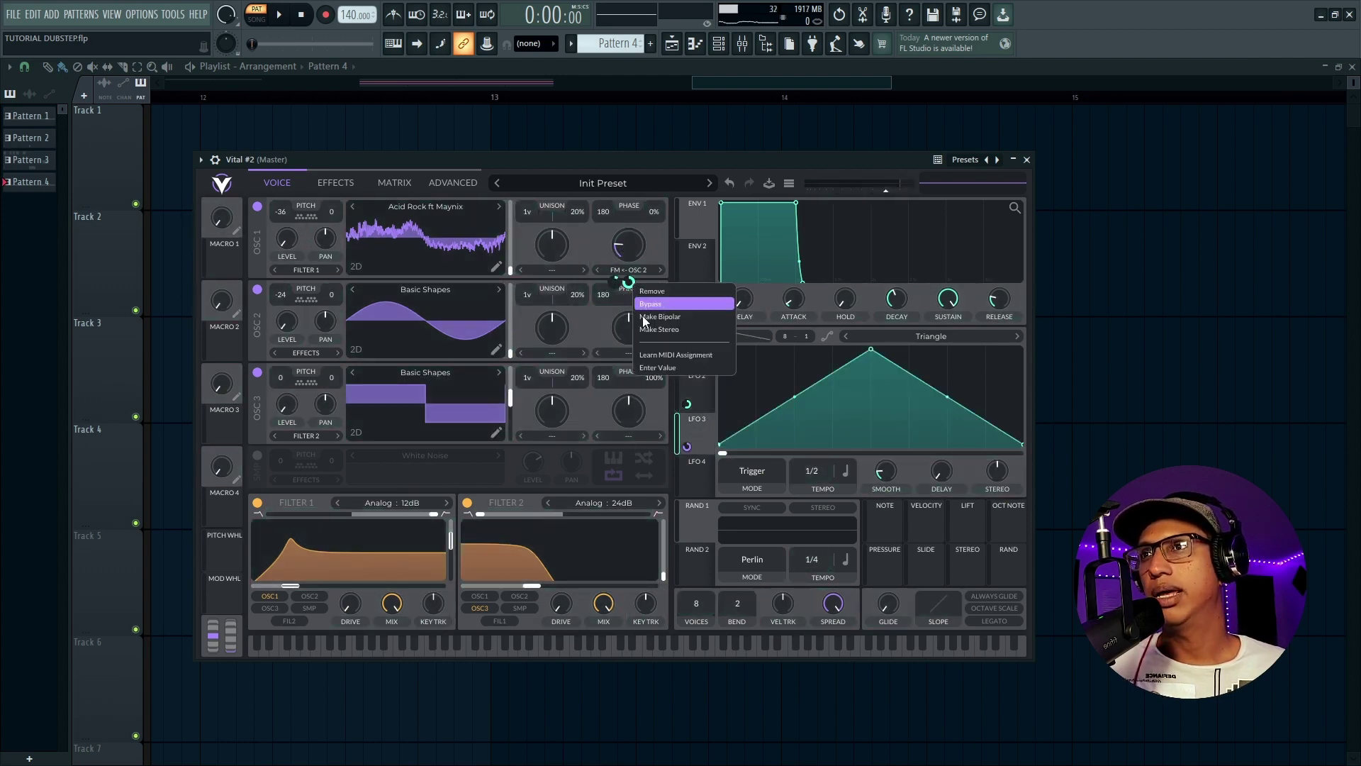
click(658, 361)
text(0.1)
key(Return)
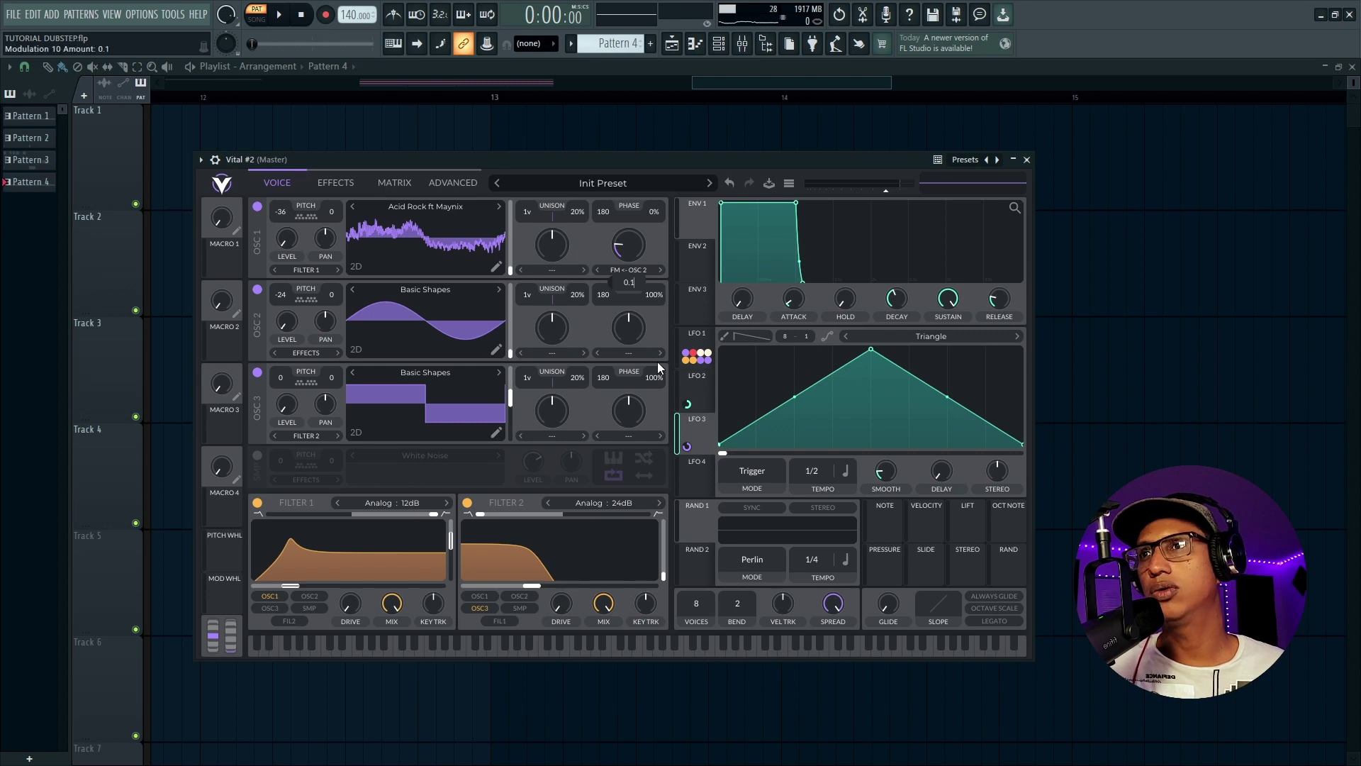
Step: Move LFO 3's peak to the right edge for a rising ramp and audition it
drag(870, 350, 1038, 333)
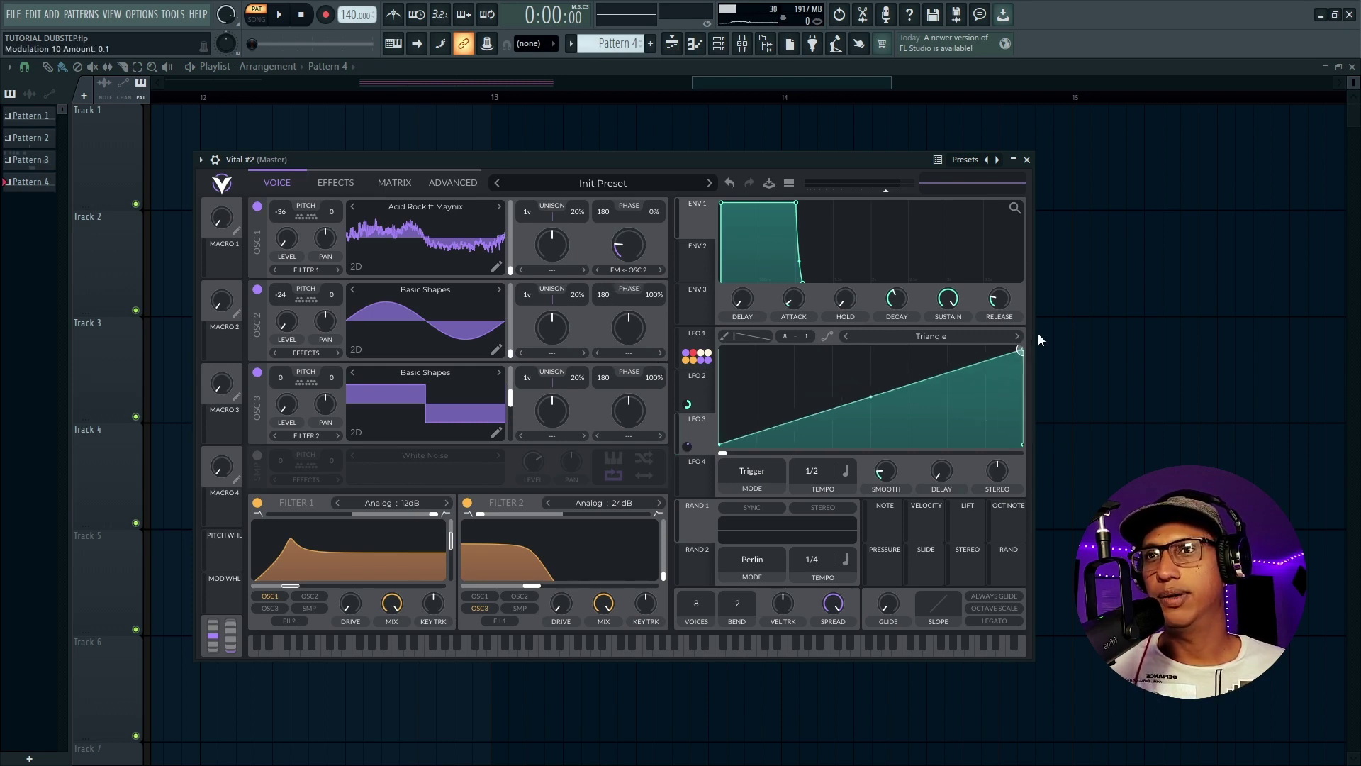
key(space)
key(space)
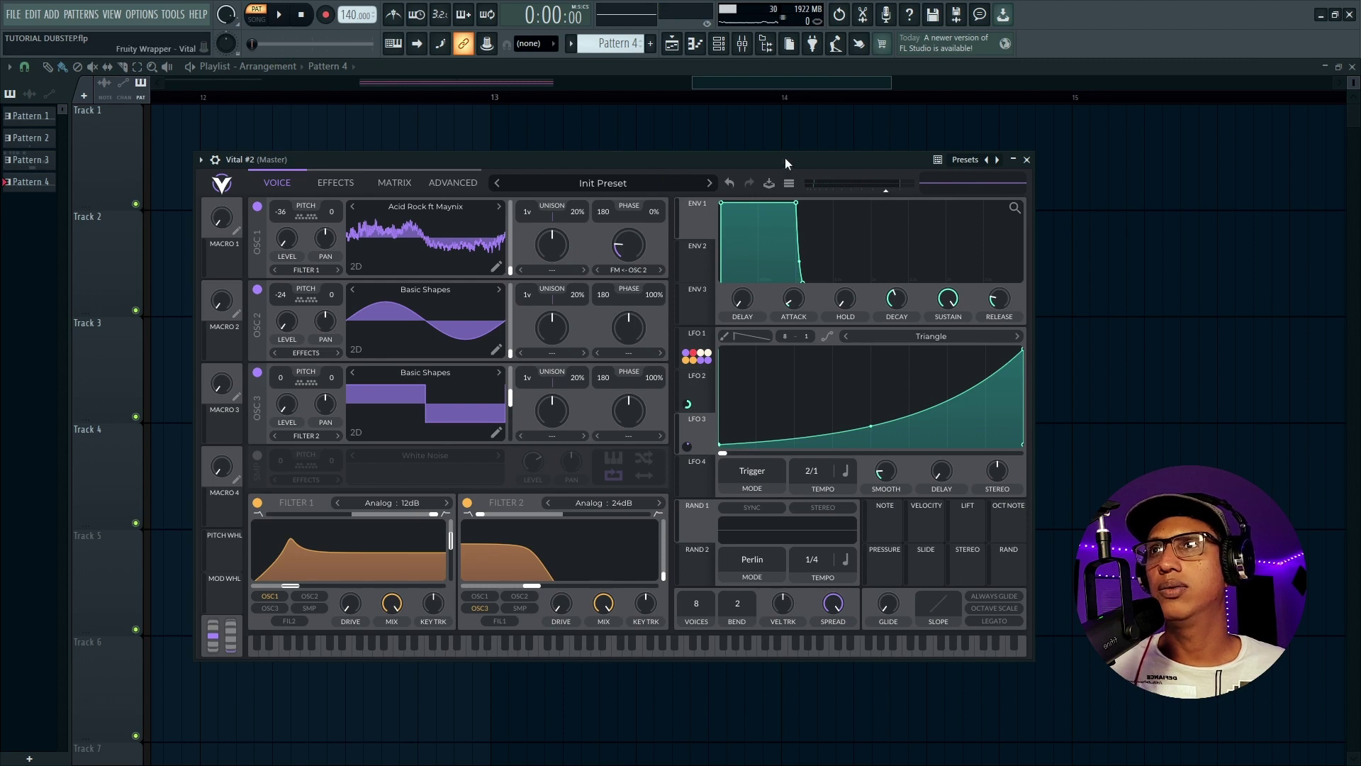
key(space)
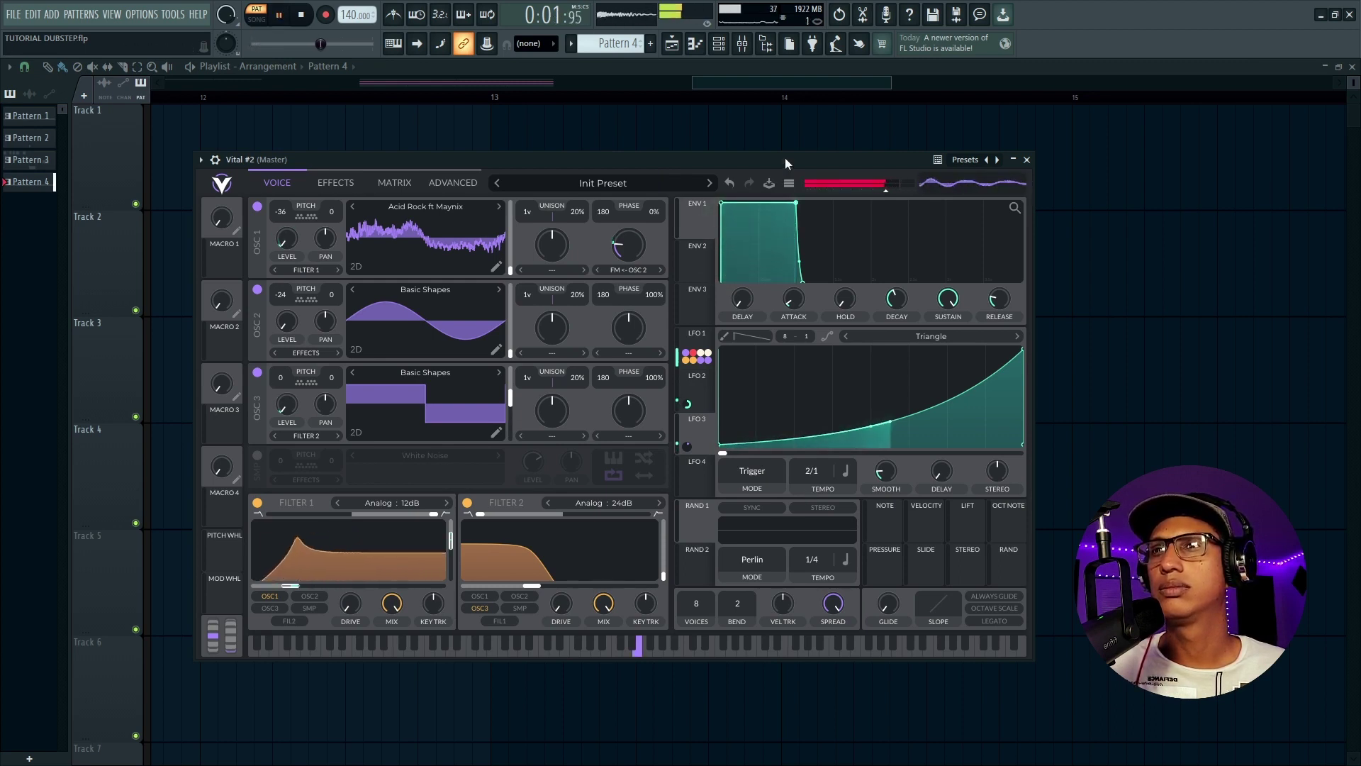
key(space)
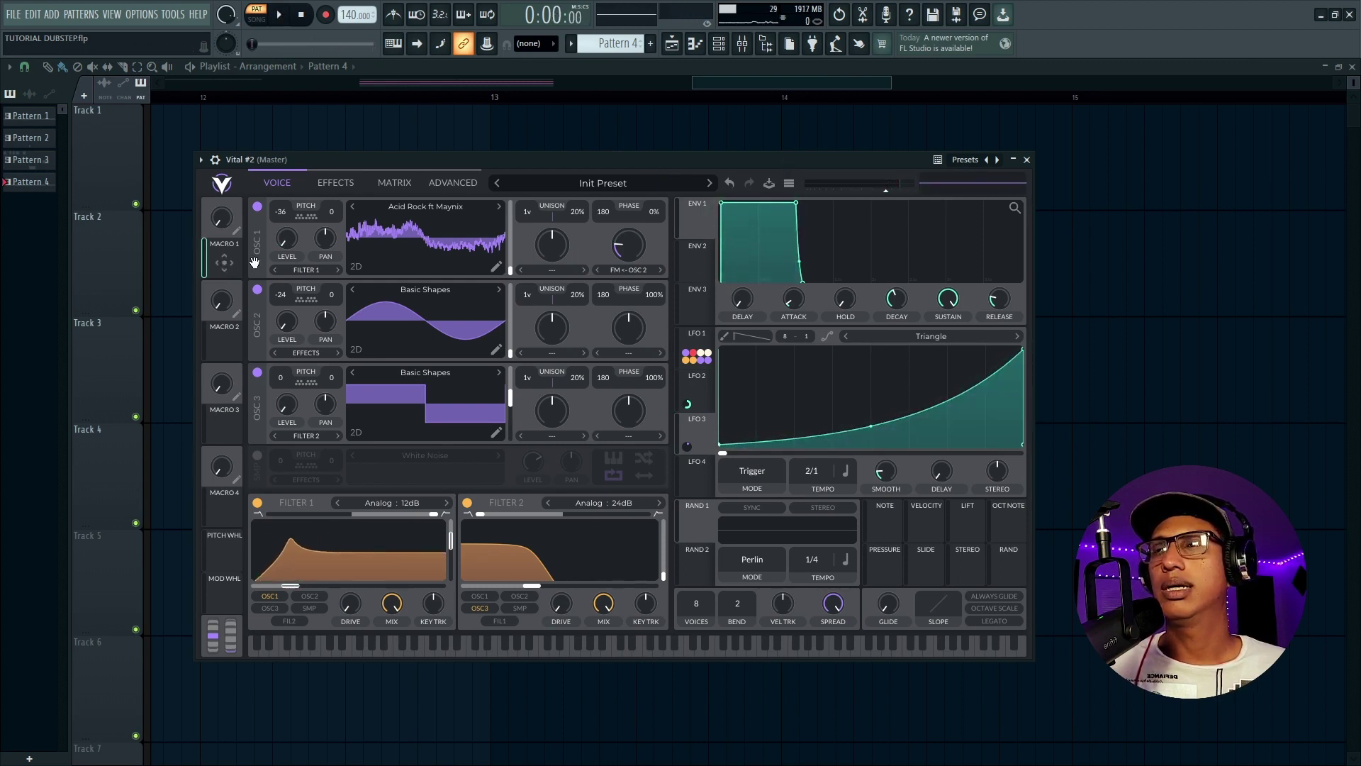
Step: Link Macro 1 to oscillator 1's FM amount and sweep it to about 0.53 during playback
drag(221, 263, 623, 261)
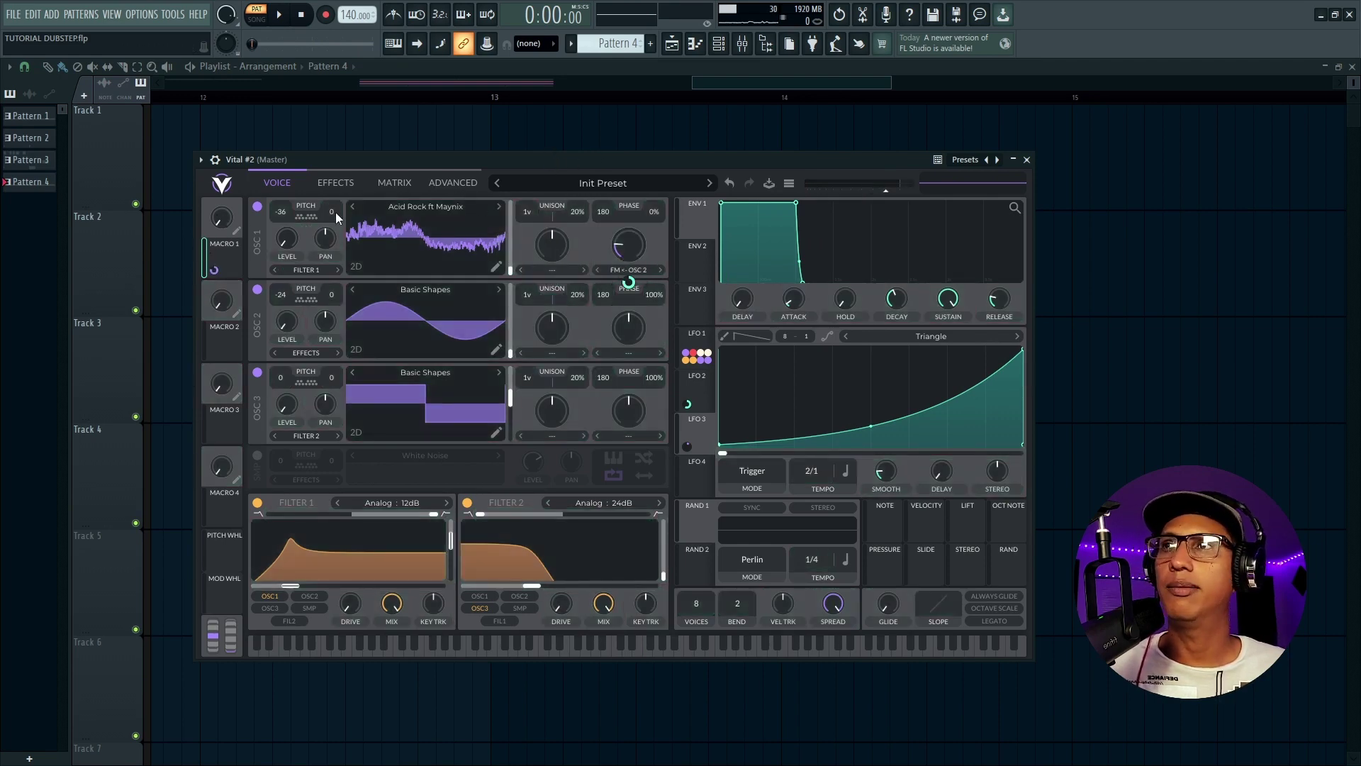
key(space)
mouse_move(222, 218)
mouse_down()
mouse_move(229, 180)
mouse_move(224, 244)
mouse_up()
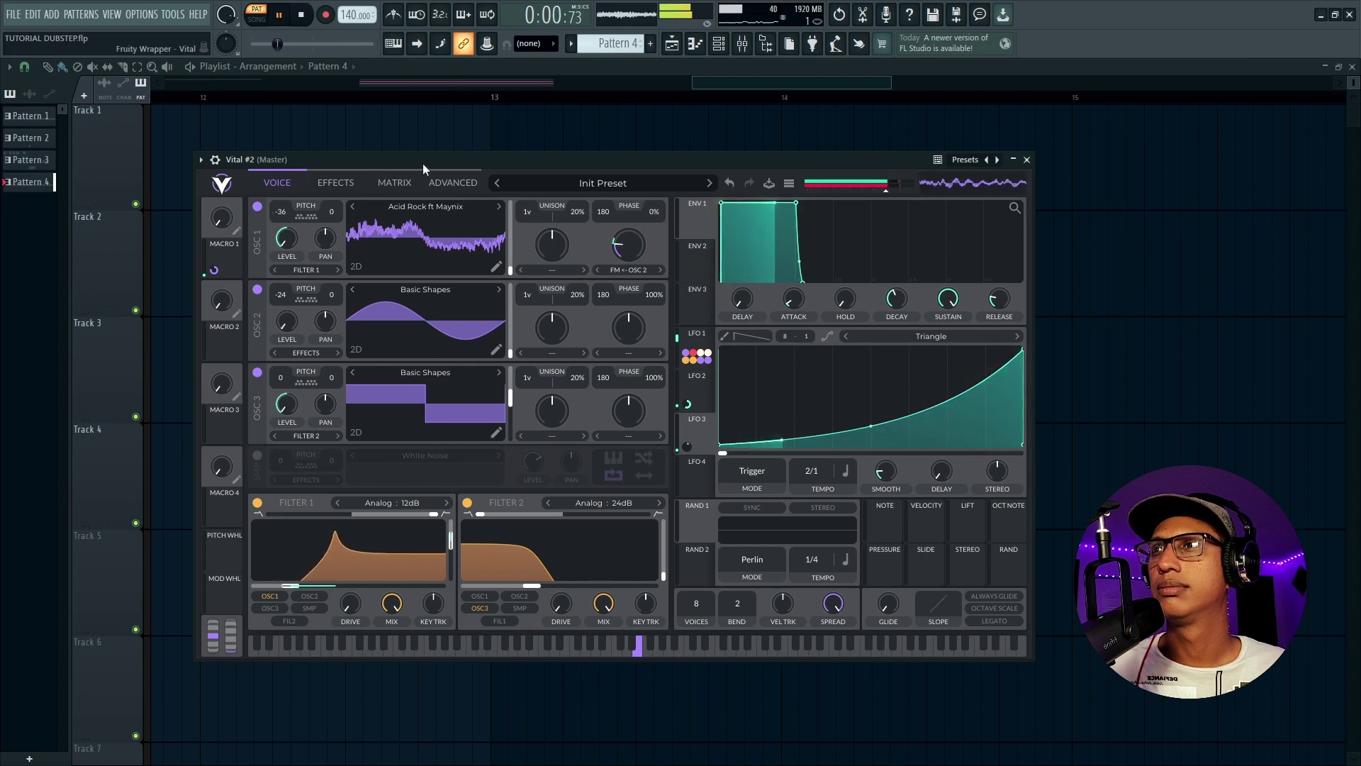
key(space)
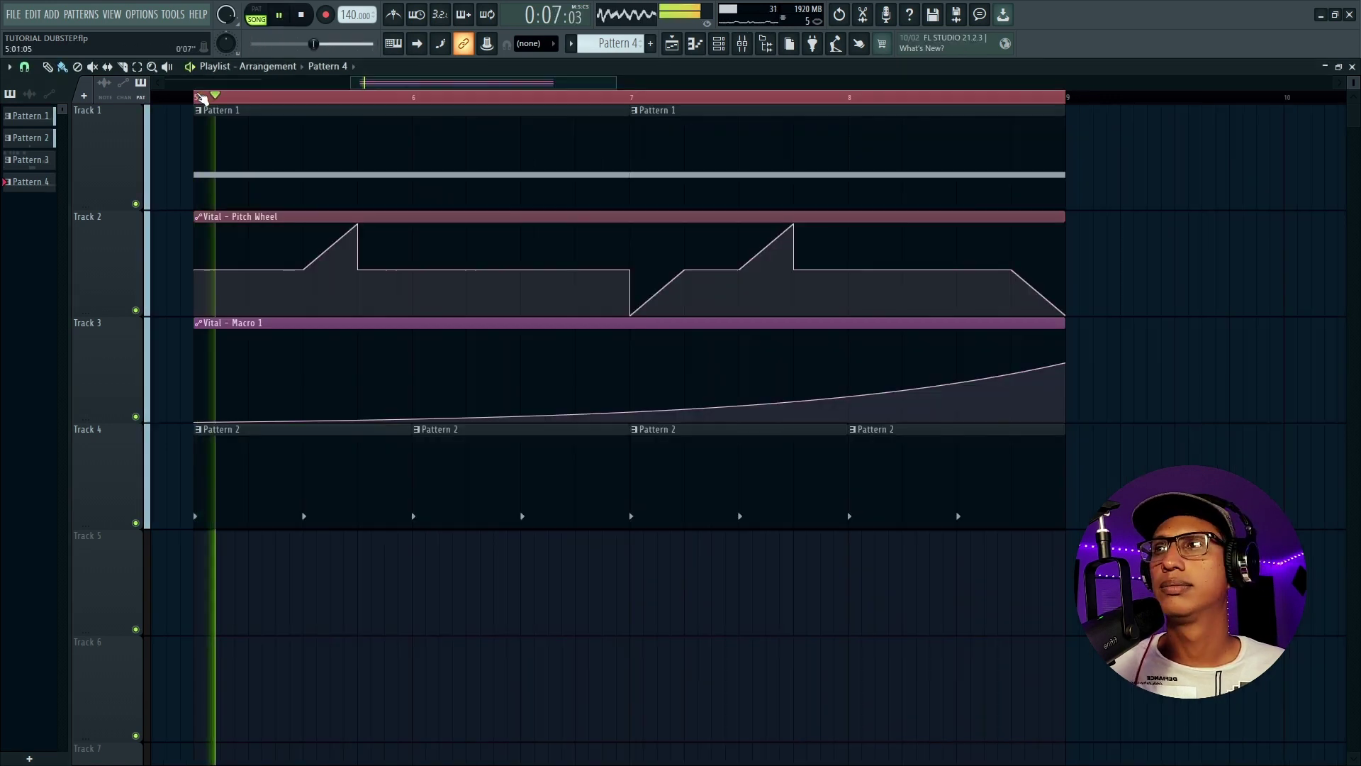